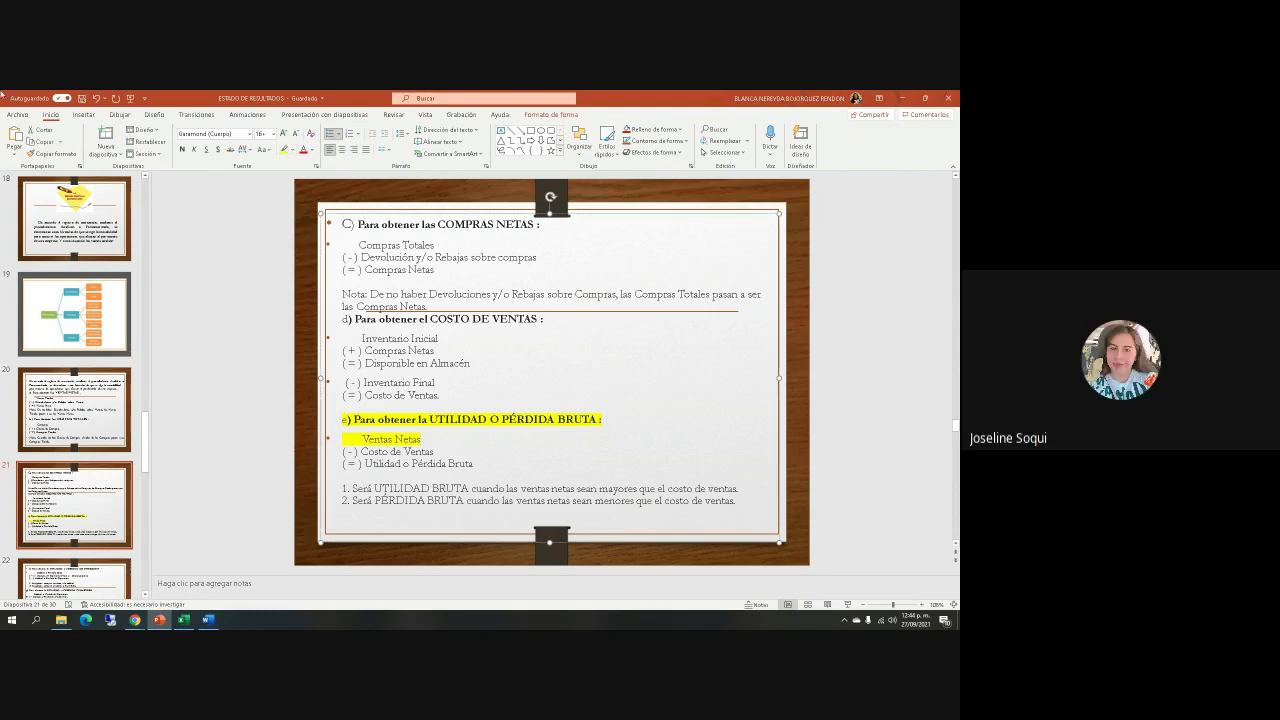
Switch to File Explorer and open the "ejercicios de la guia" workbook from the ESTADOS FINANCIEROS folder.
click(183, 620)
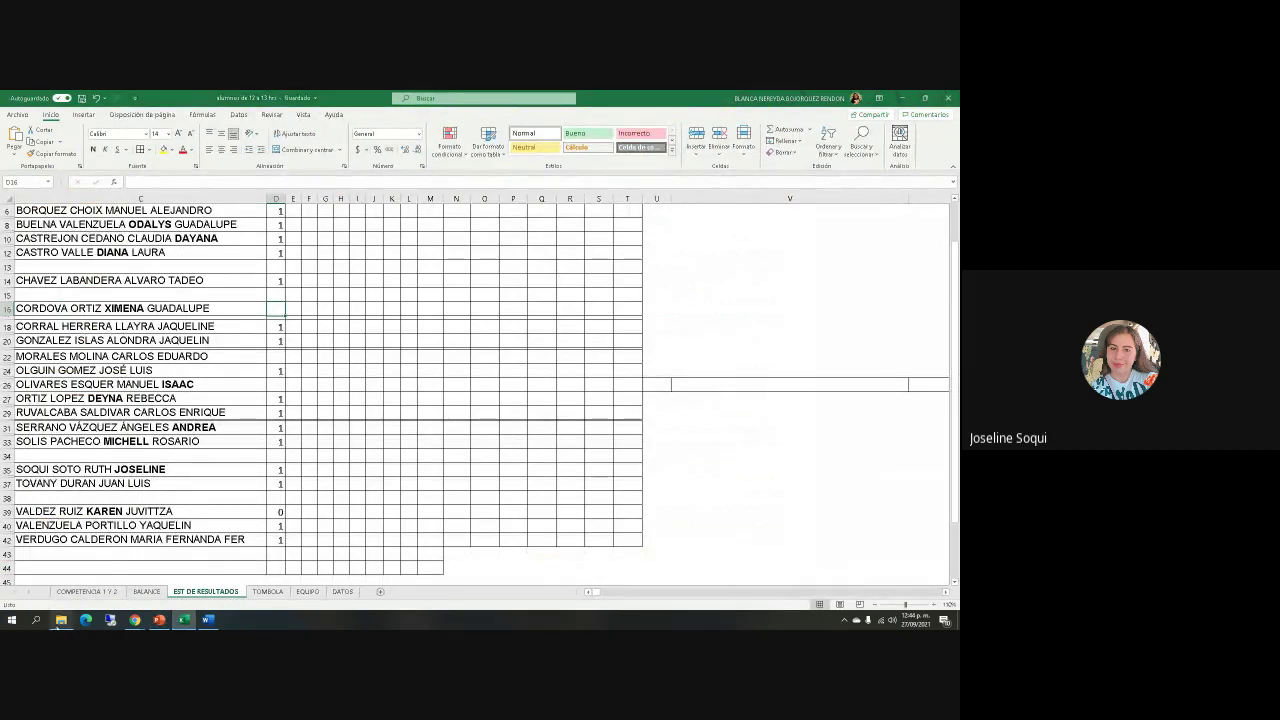
click(61, 620)
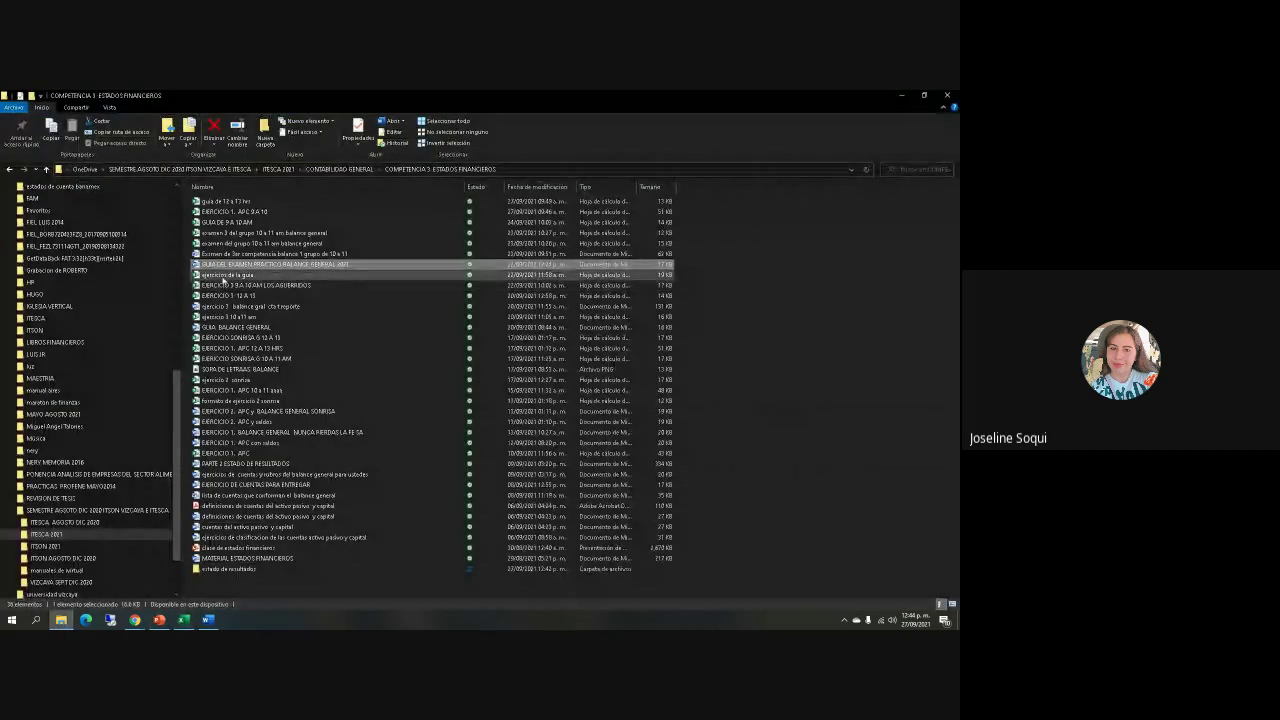
click(222, 276)
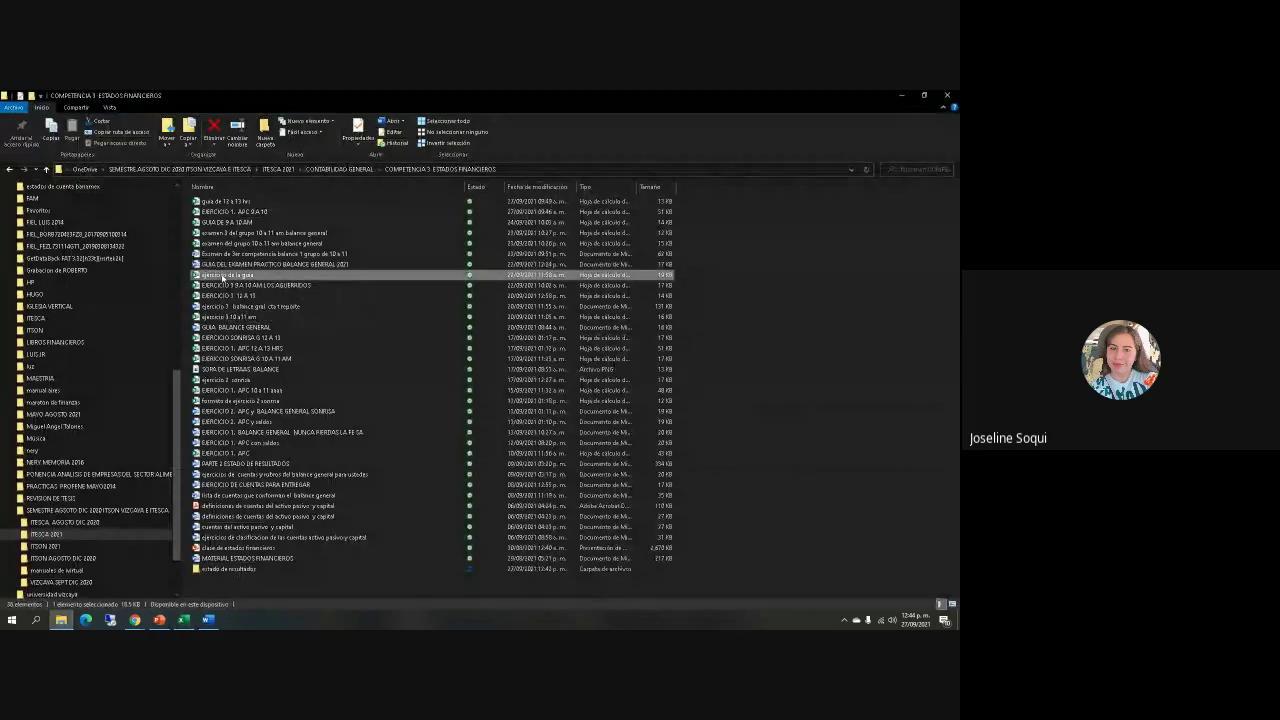
key(alt+Tab)
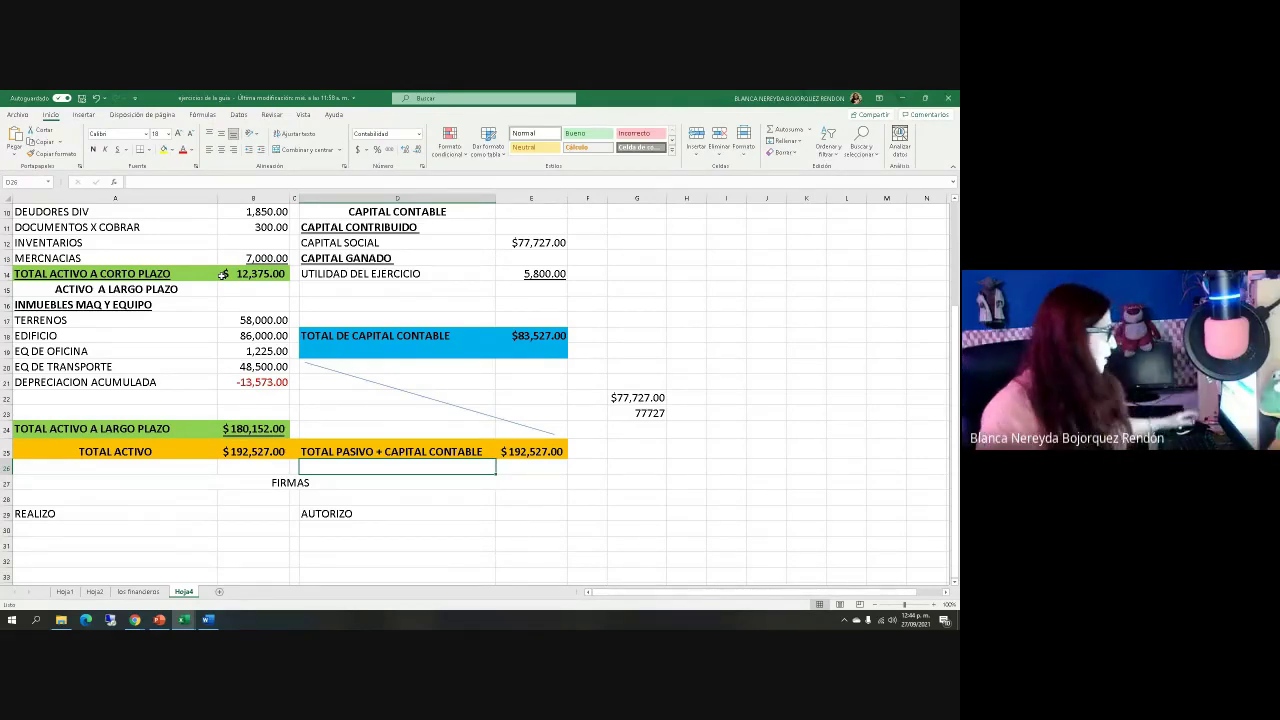
Examine the LOS FINANCIEROS SA balance sheet on Hoja4, comparing TOTAL ACTIVO with TOTAL PASIVO + CAPITAL CONTABLE.
click(937, 604)
scroll(260, 380, up, 3)
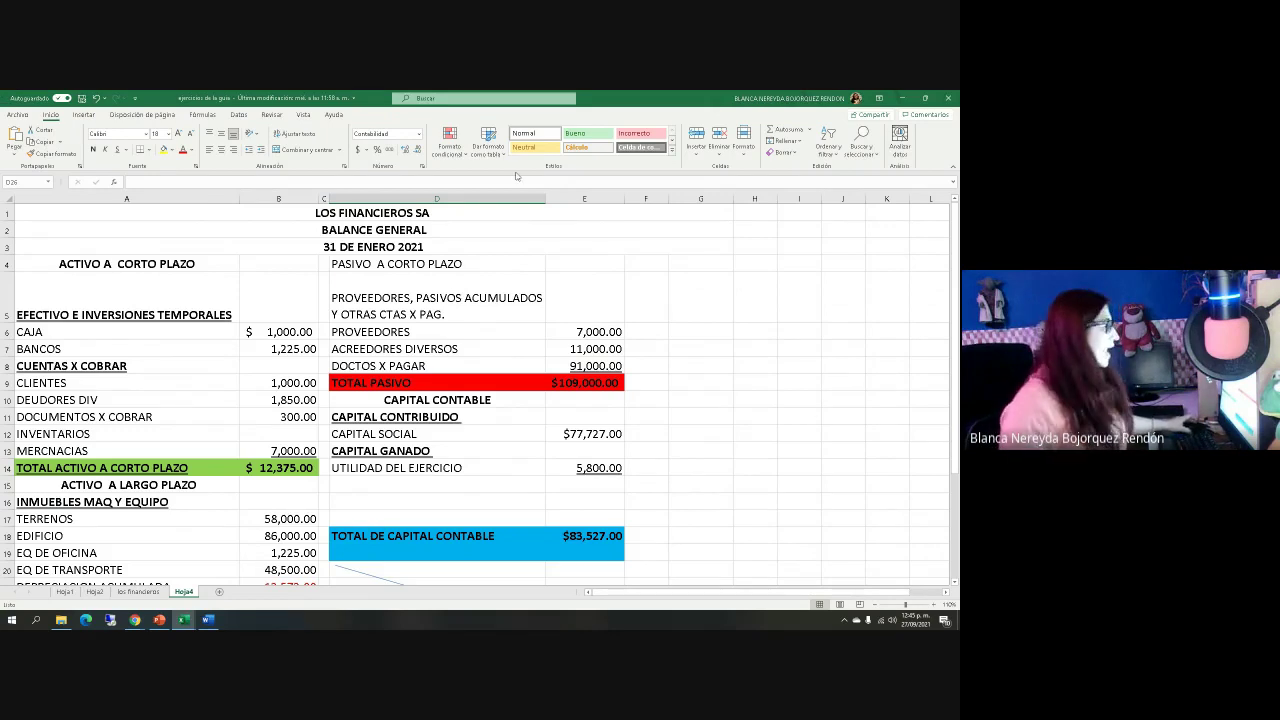
scroll(254, 386, down, 2)
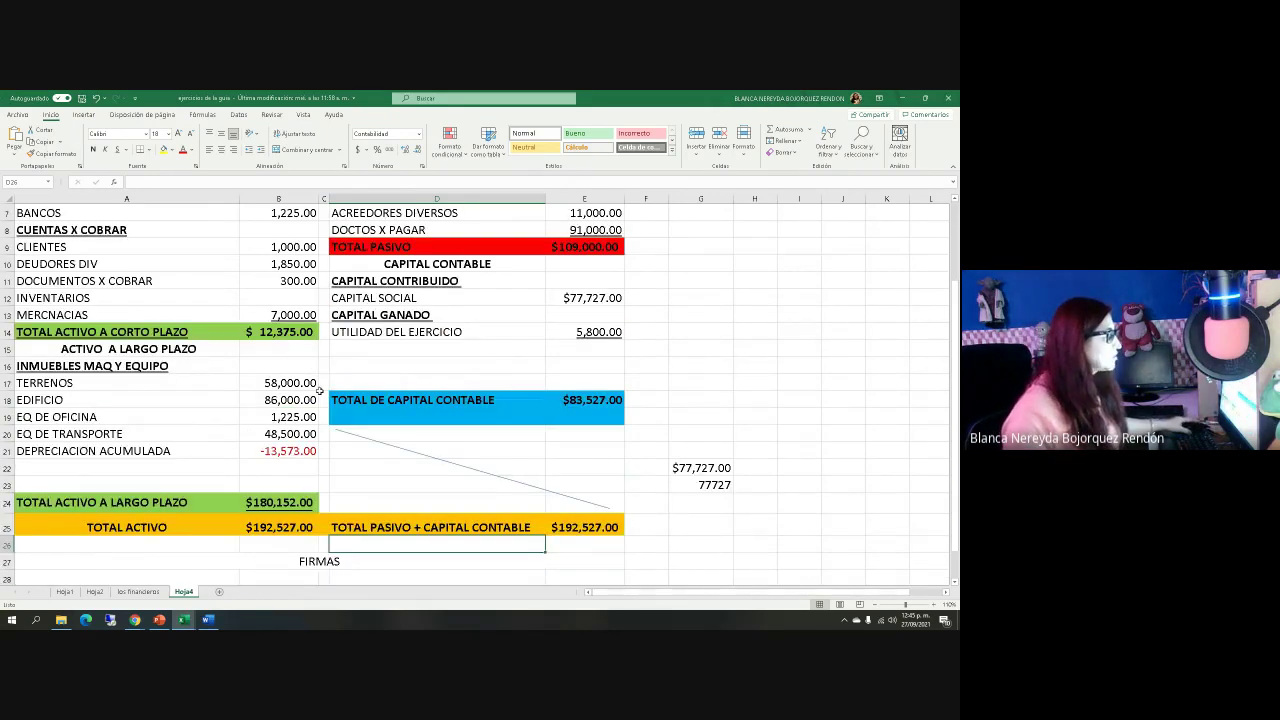
click(278, 528)
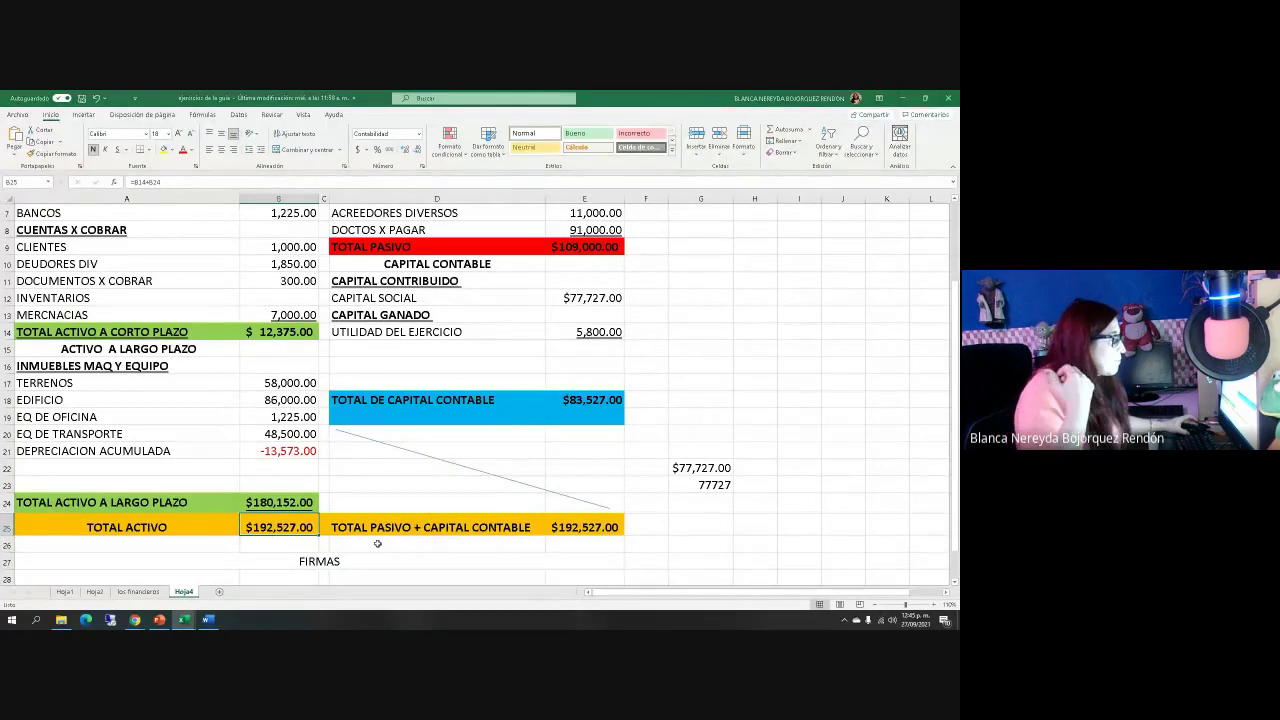
scroll(238, 497, up, 1)
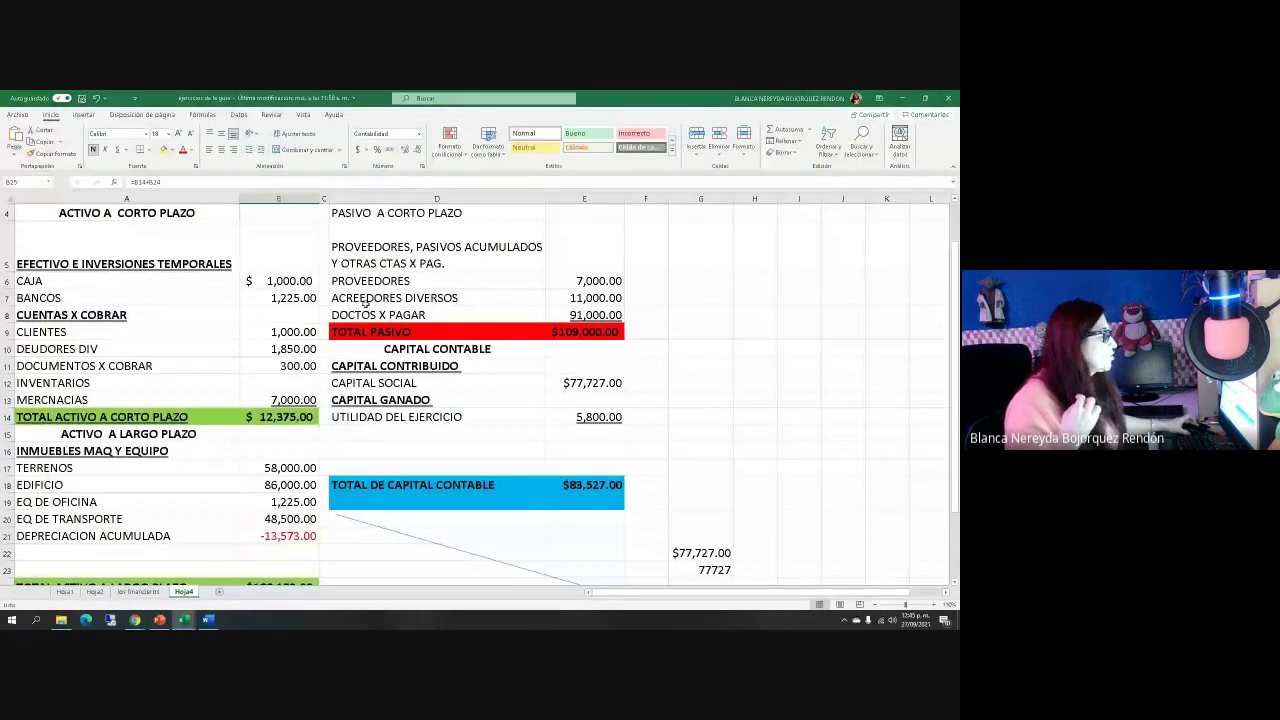
scroll(413, 506, down, 2)
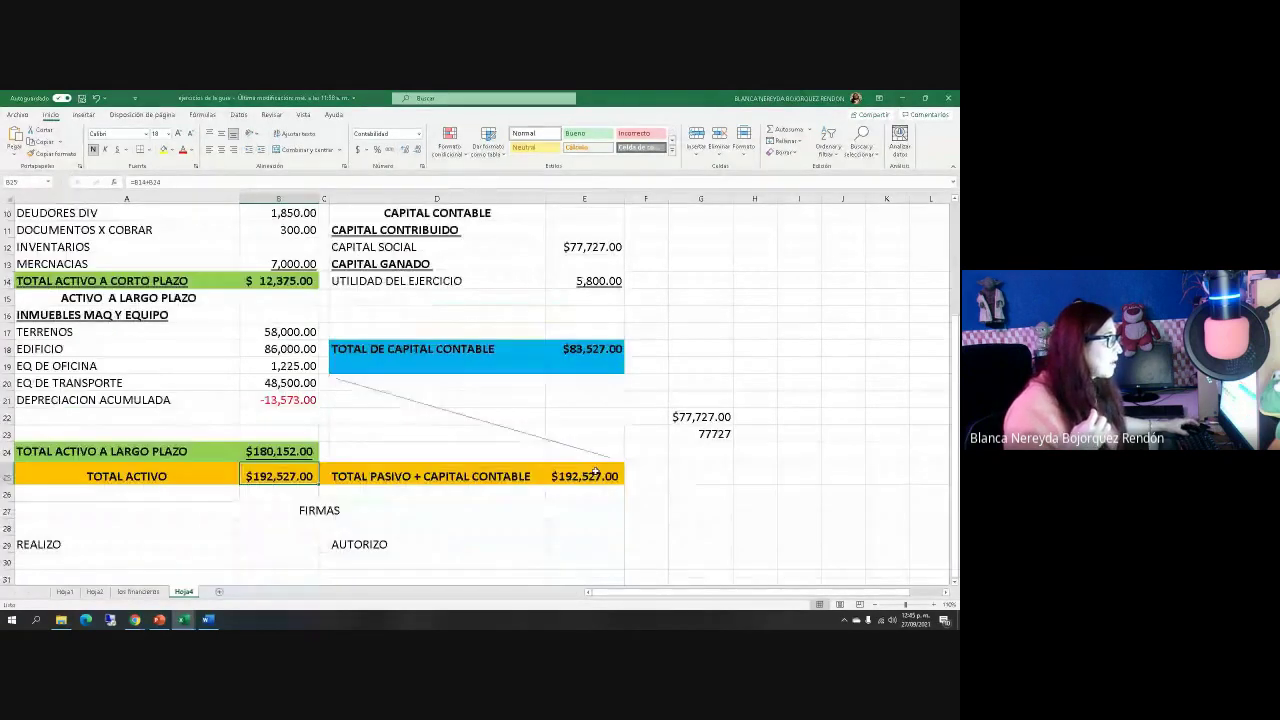
drag(430, 477, 611, 476)
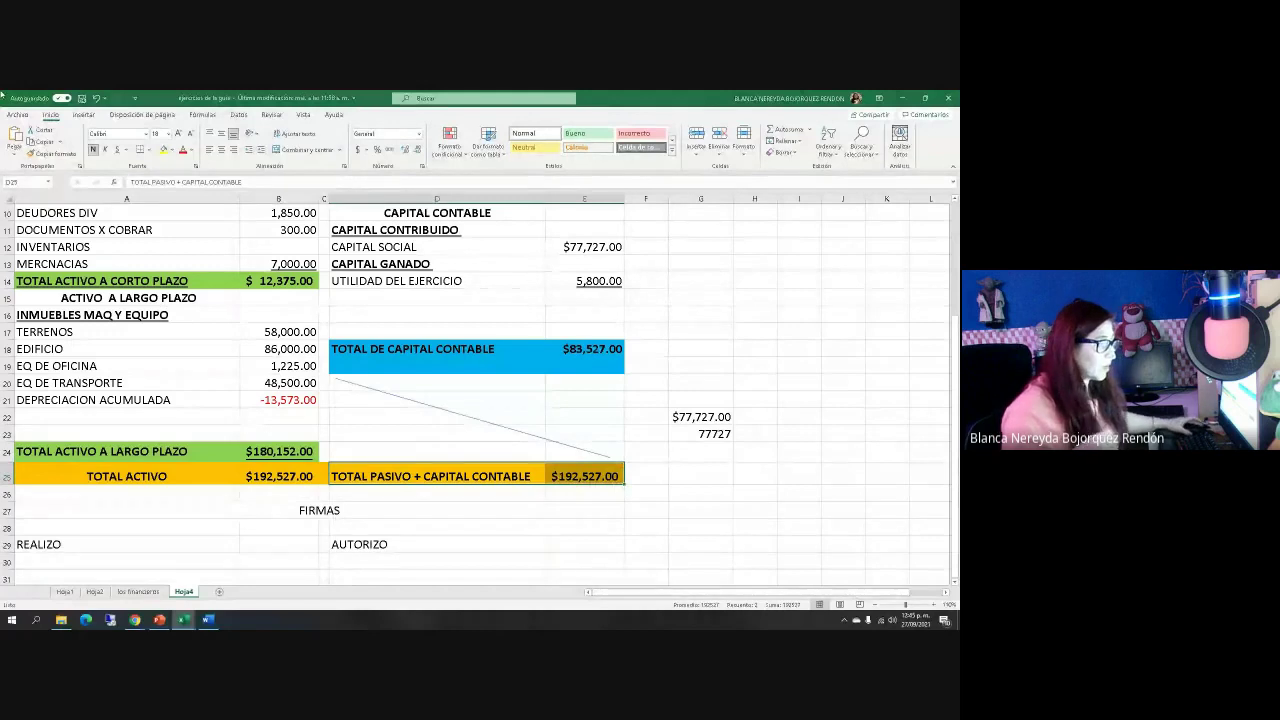
scroll(845, 564, up, 2)
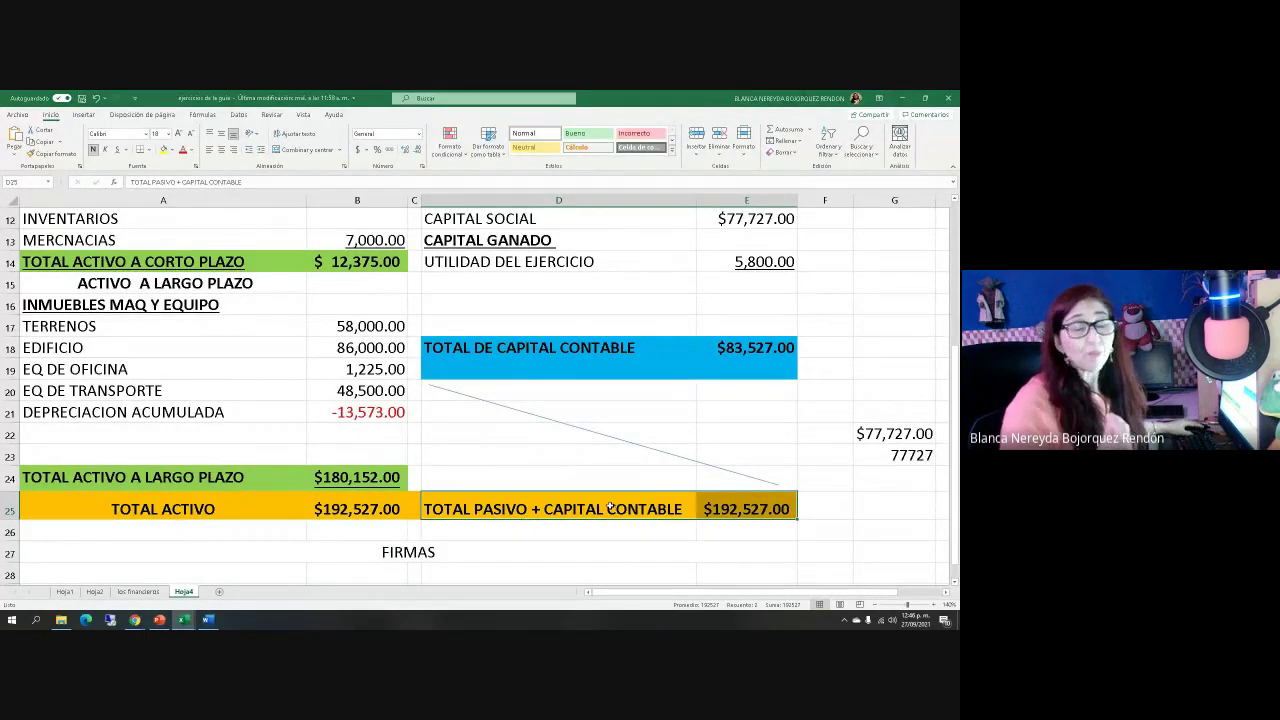
scroll(604, 504, down, 1)
scroll(604, 504, down, 1)
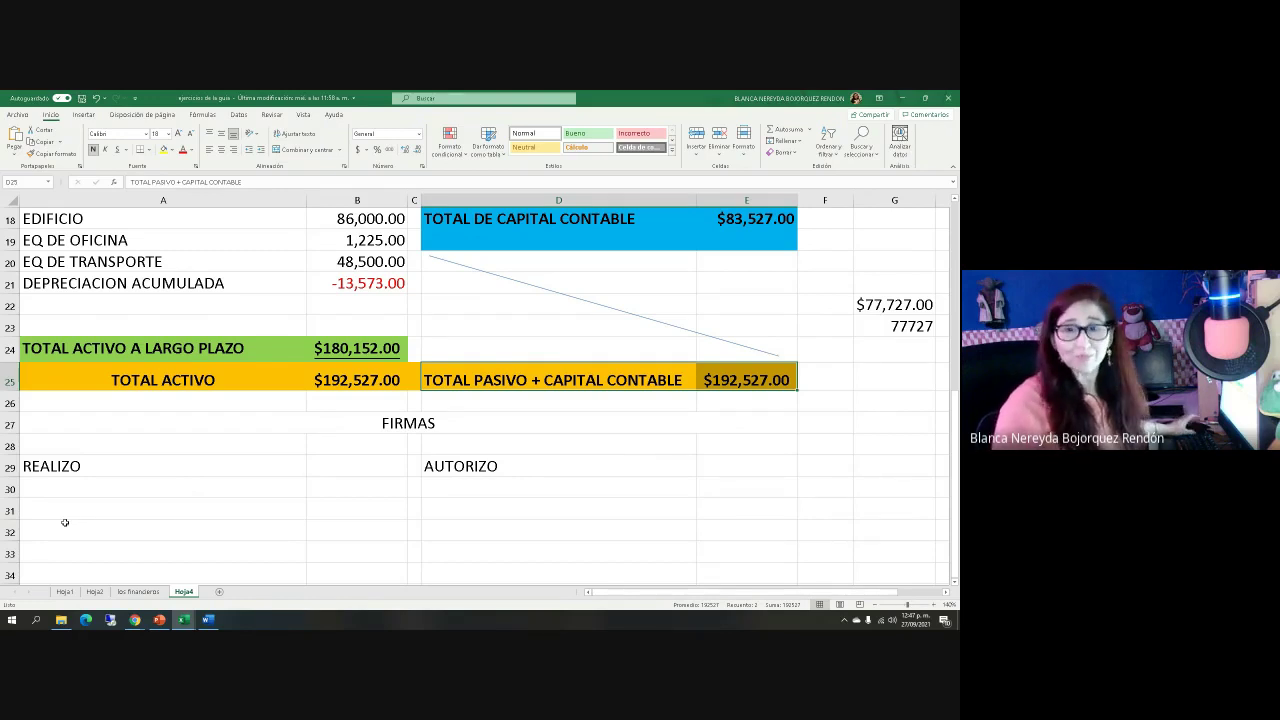
Look through the "los financieros" and Hoja2 sheets, and return to the start of the balance sheet on Hoja4.
click(138, 591)
scroll(314, 524, down, 7)
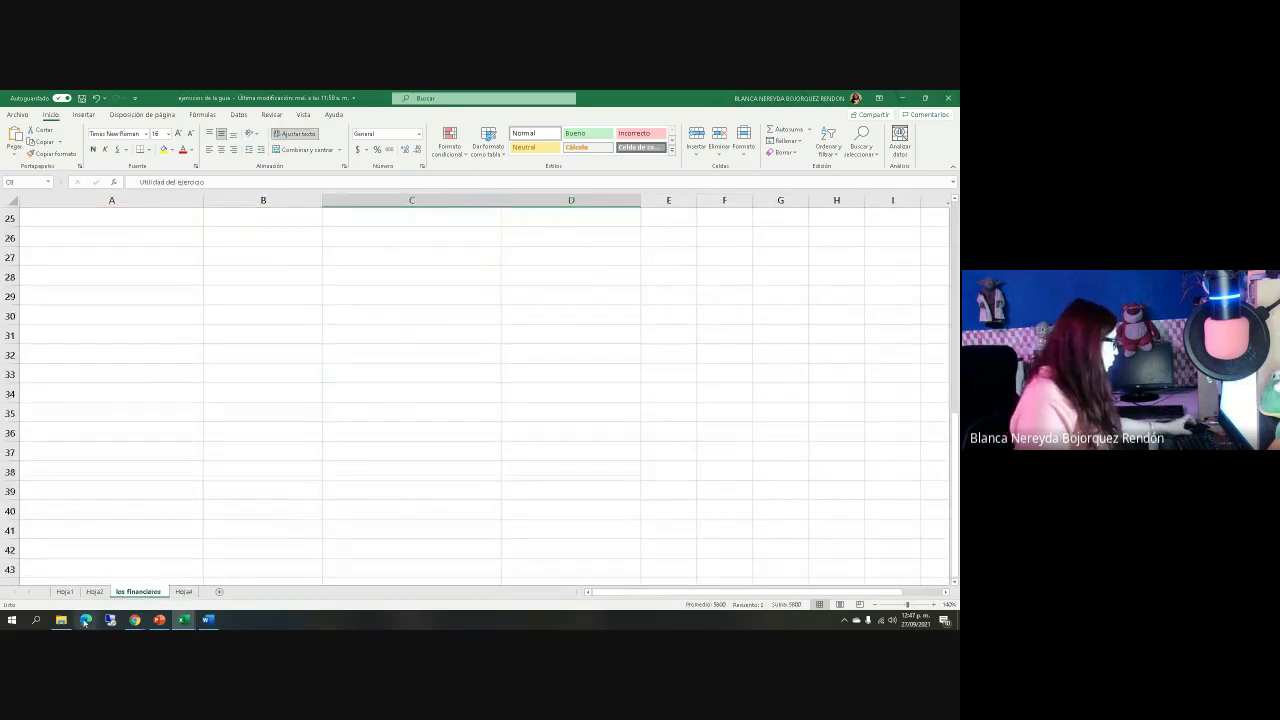
click(94, 591)
scroll(260, 505, down, 6)
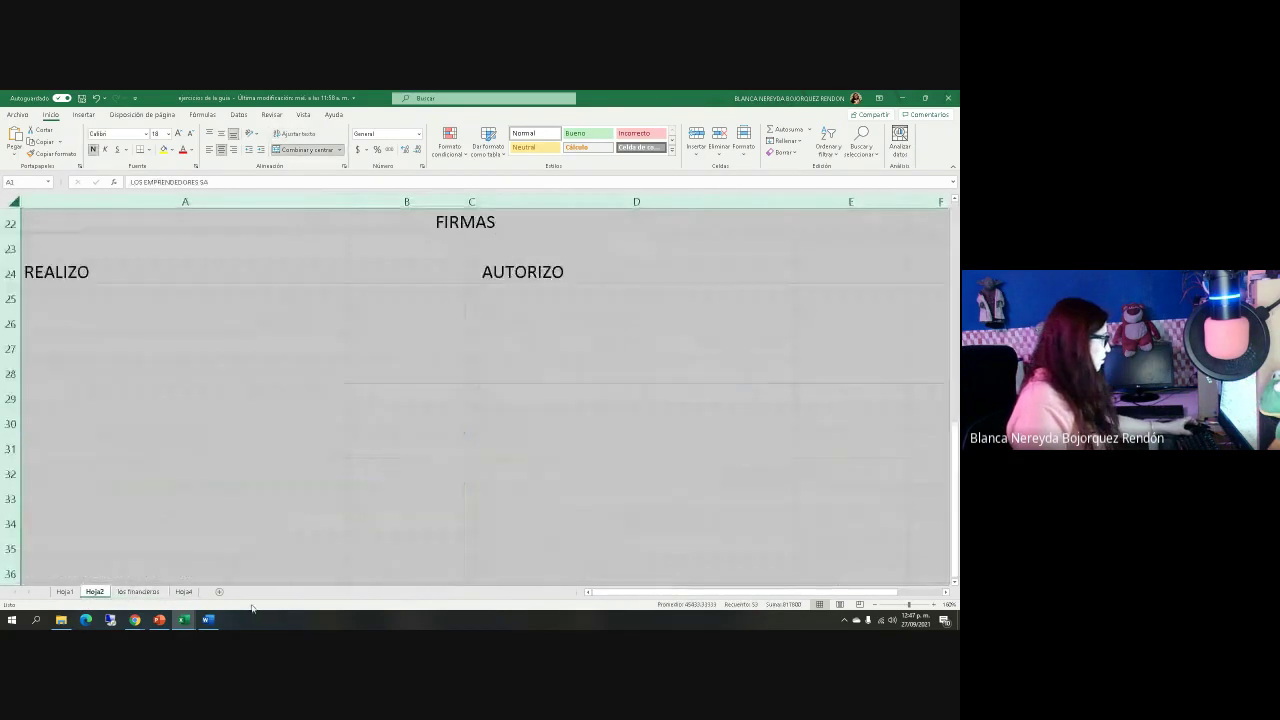
click(183, 591)
scroll(260, 523, down, 5)
scroll(270, 500, up, 15)
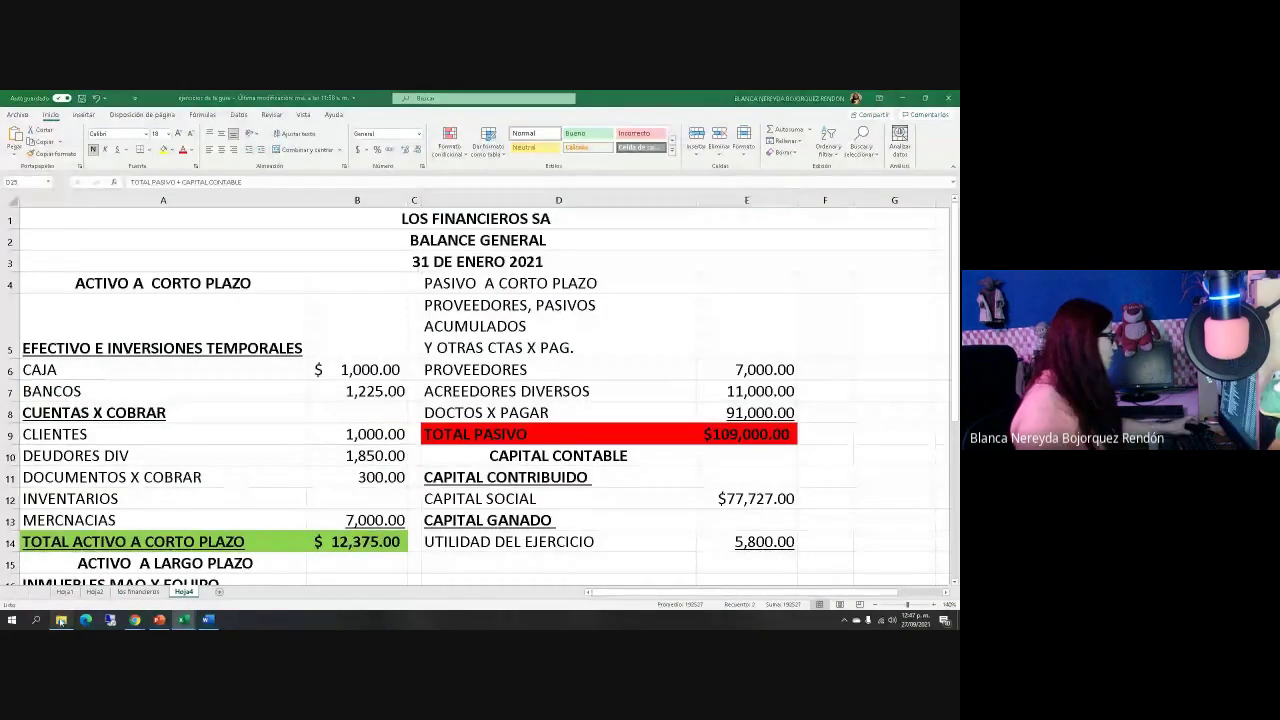
Open the "ejercicio 3 10 a11 am" workbook from File Explorer and look through its FORMA DE REPORTE balance sheet.
click(61, 620)
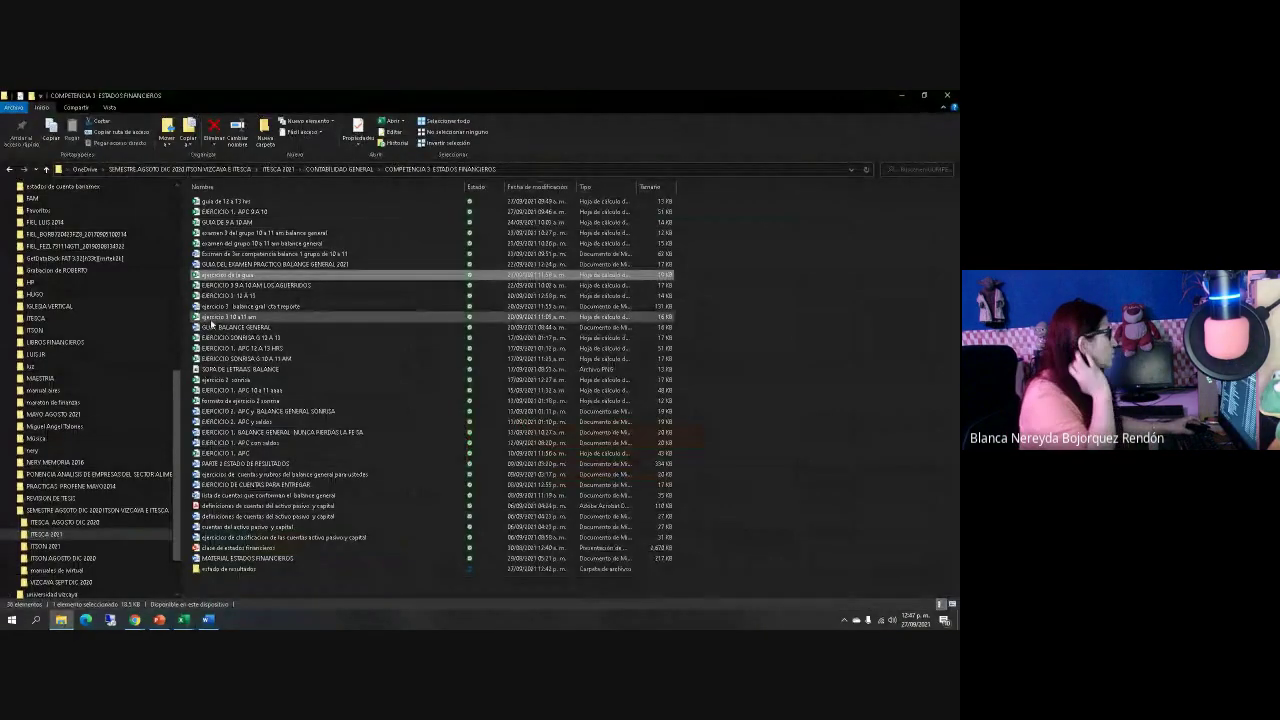
double_click(228, 317)
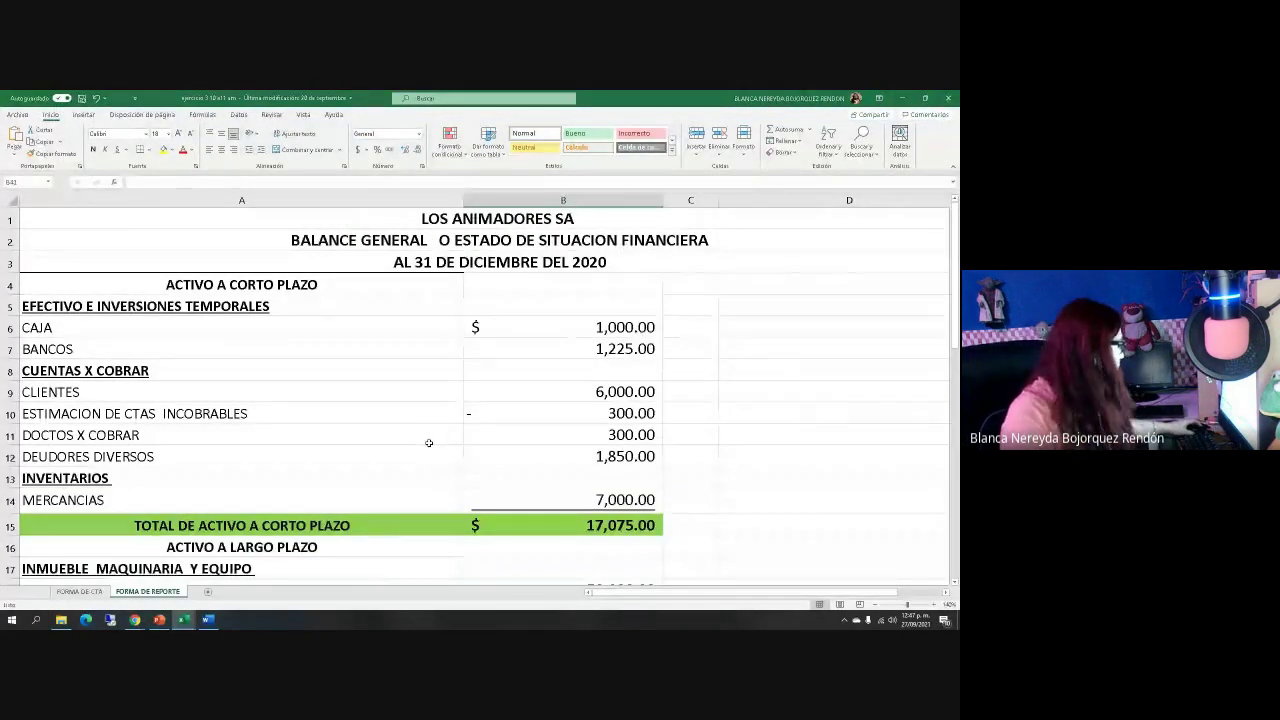
scroll(430, 442, down, 9)
scroll(415, 430, up, 9)
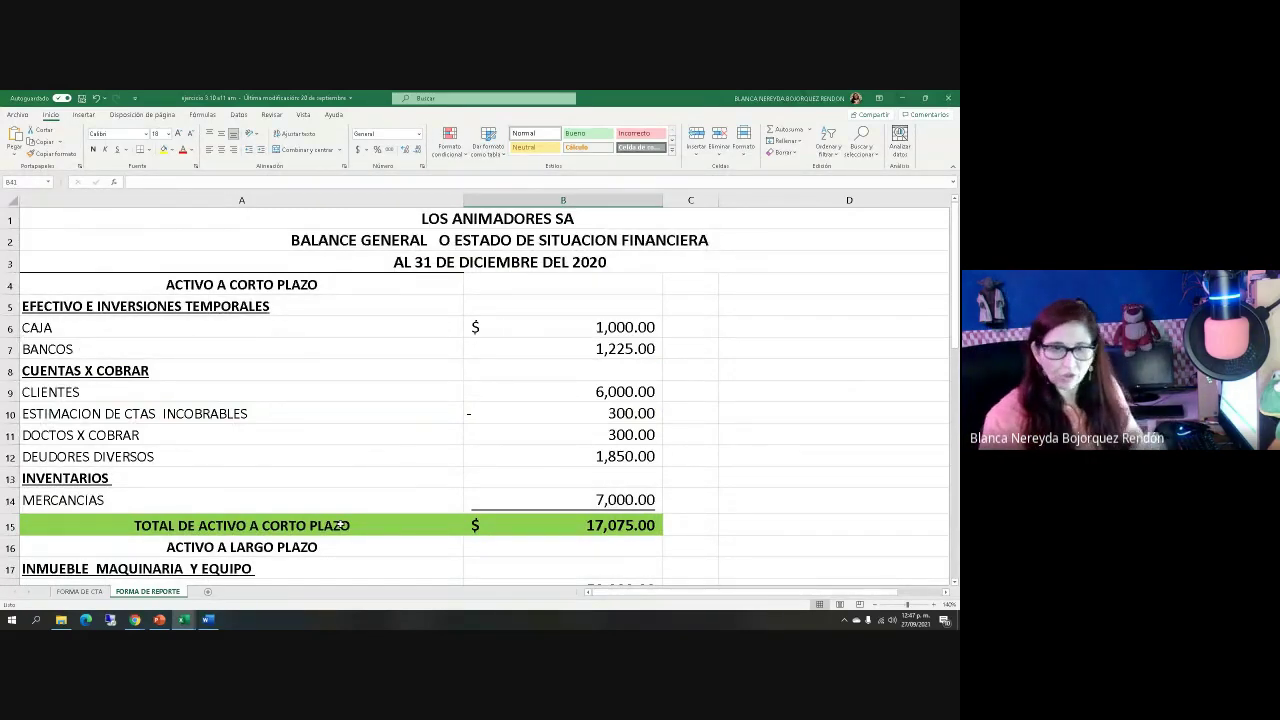
scroll(340, 515, down, 7)
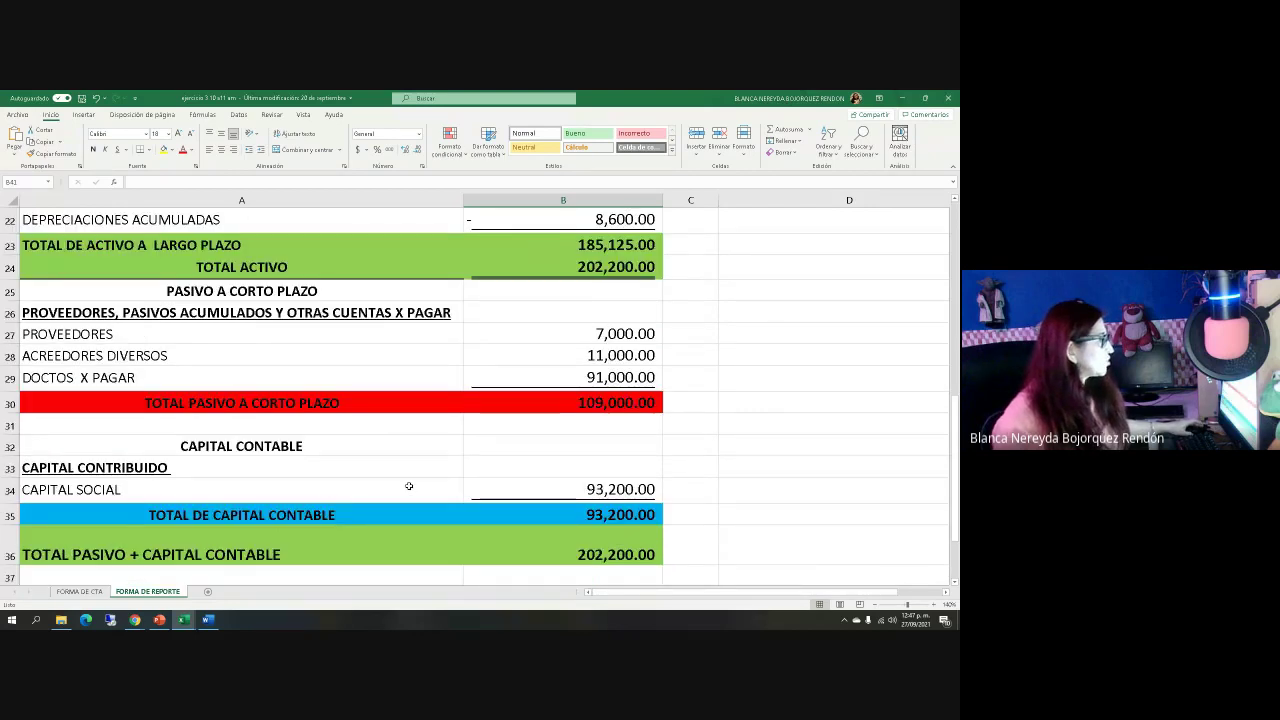
scroll(531, 417, down, 1)
scroll(529, 409, up, 1)
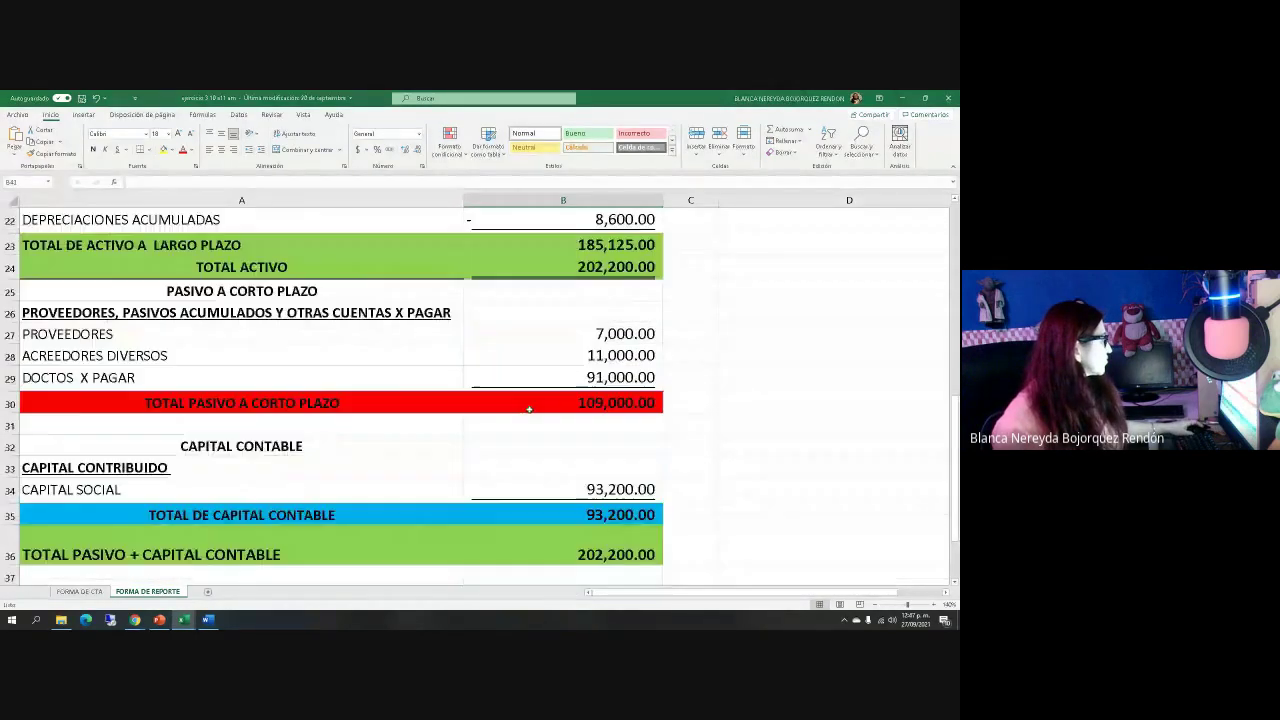
Examine the TOTAL ACTIVO, TOTAL PASIVO A CORTO PLAZO and TOTAL DE CAPITAL CONTABLE amounts in the report-form balance sheet.
scroll(529, 409, up, 1)
click(613, 331)
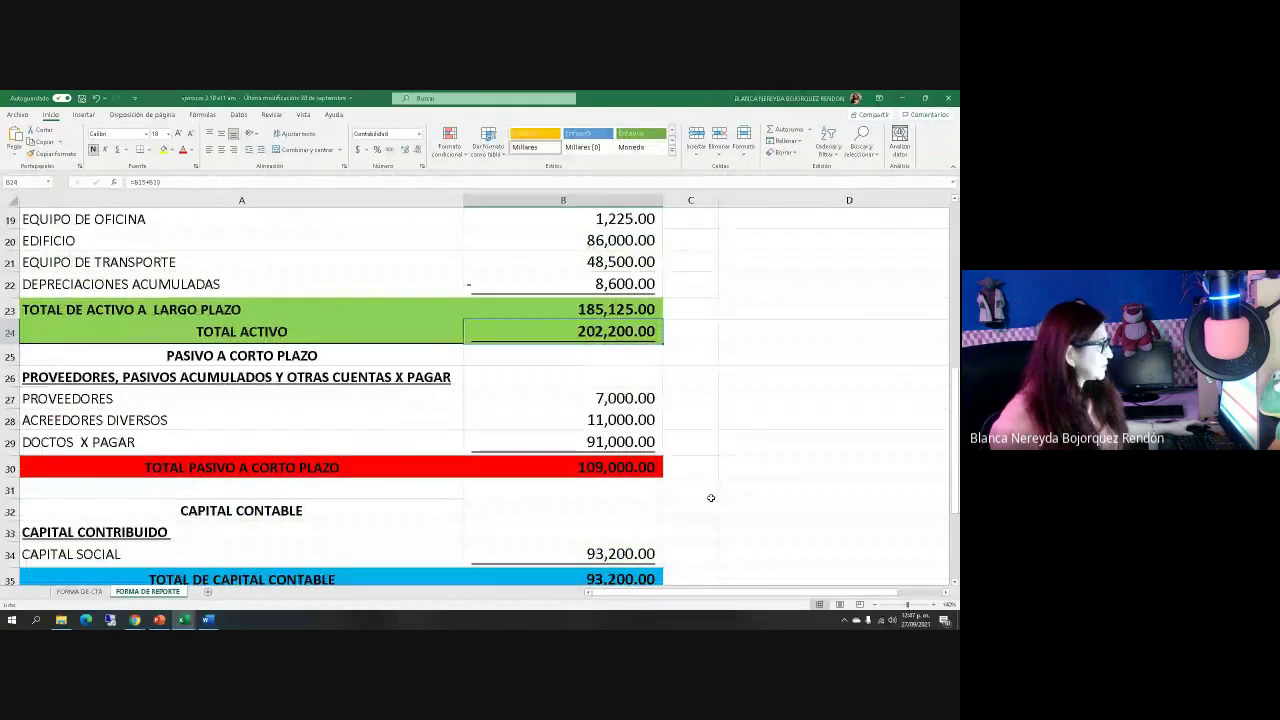
scroll(711, 498, down, 1)
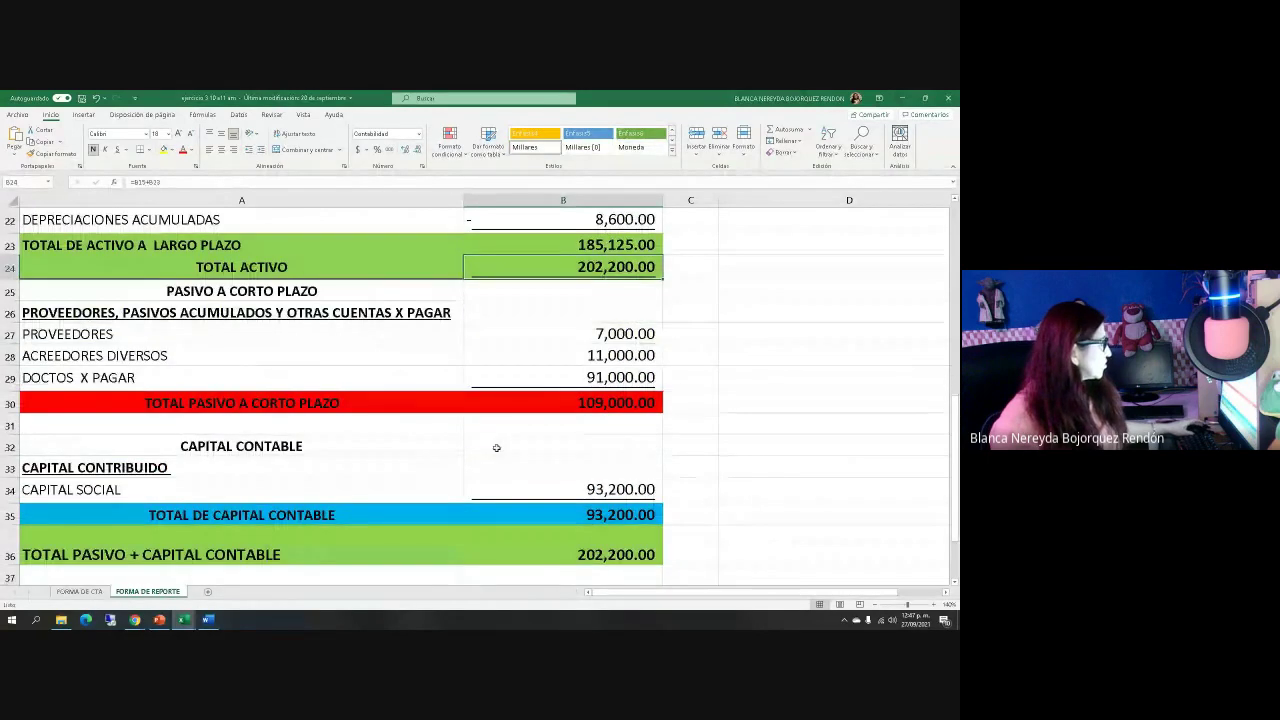
click(712, 403)
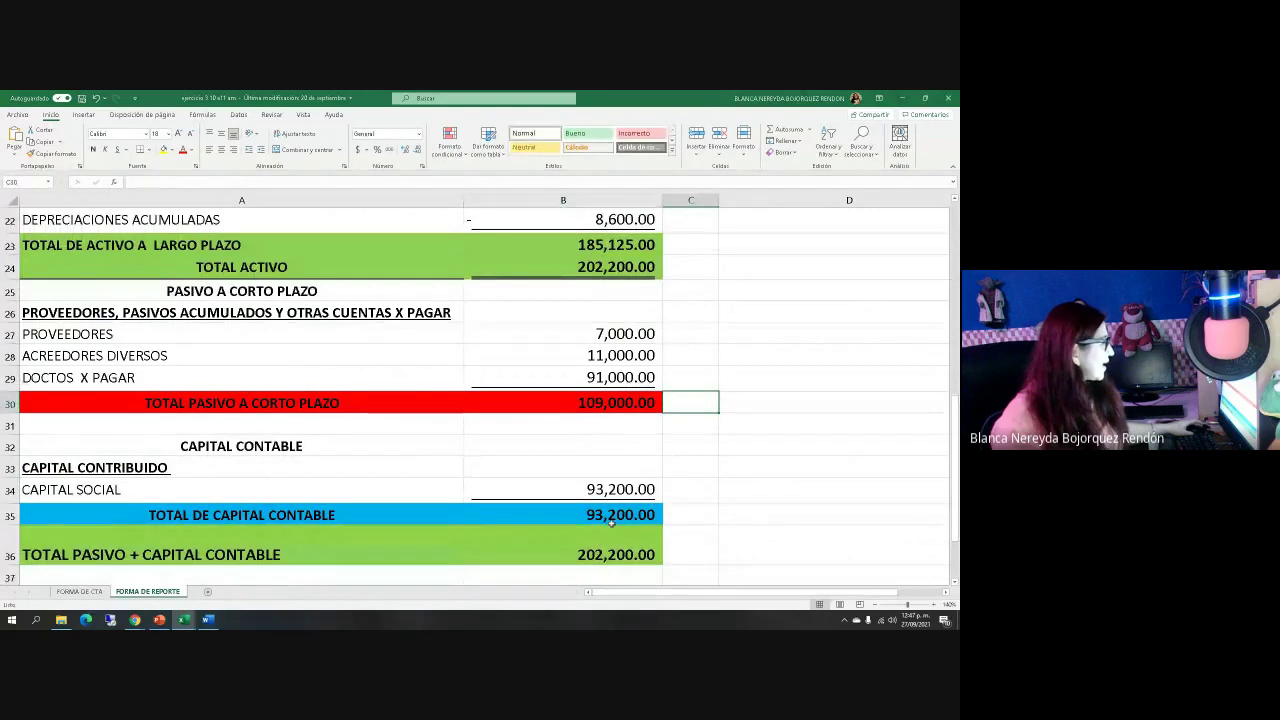
click(624, 515)
click(724, 507)
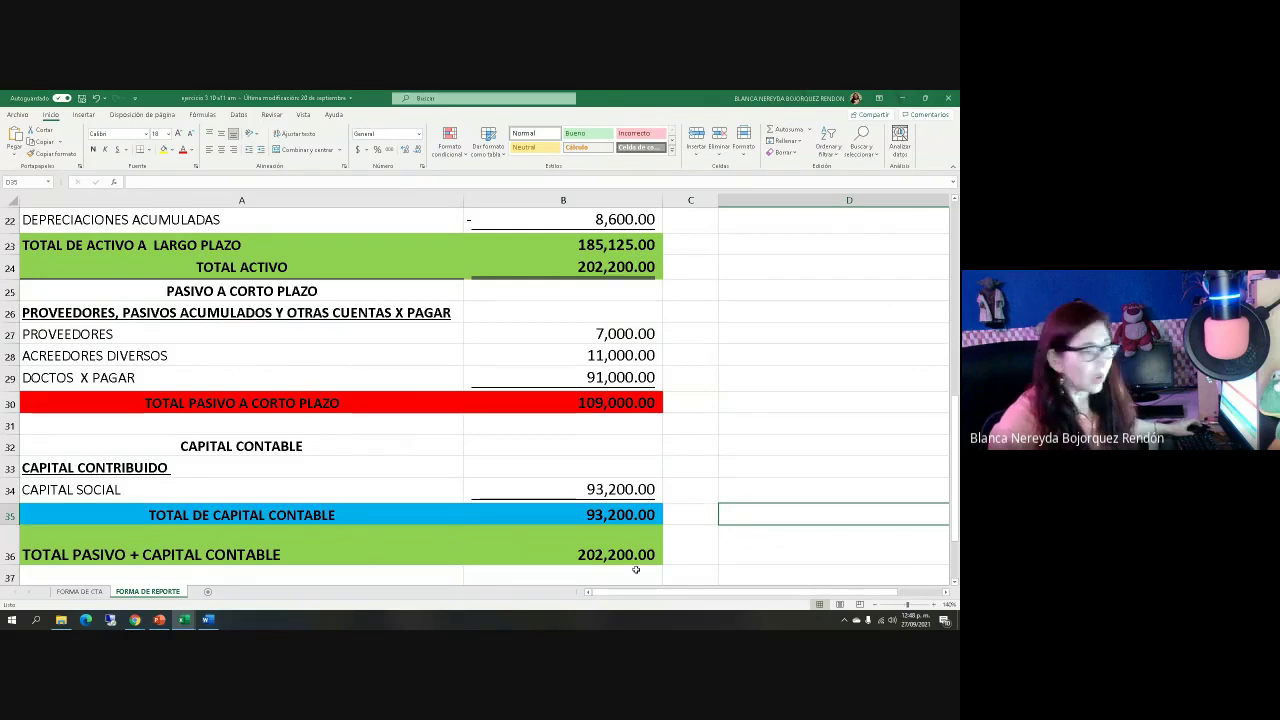
scroll(291, 531, down, 2)
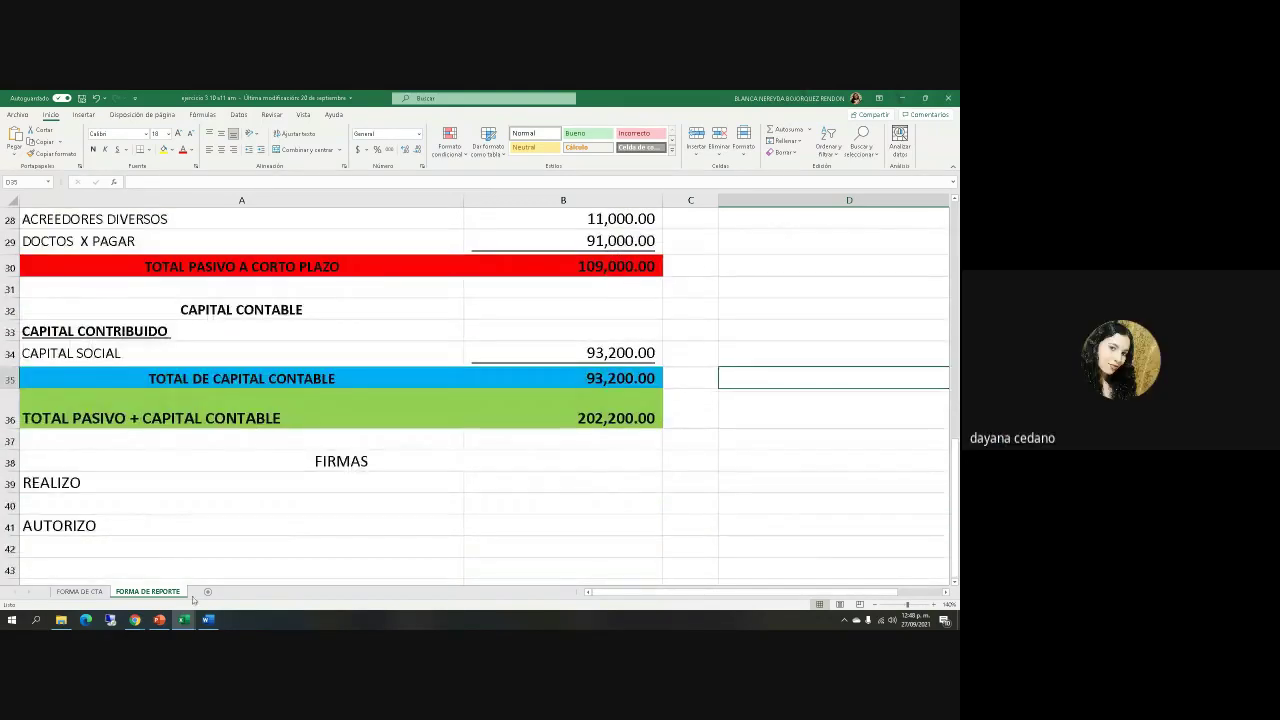
mouse_move(207, 620)
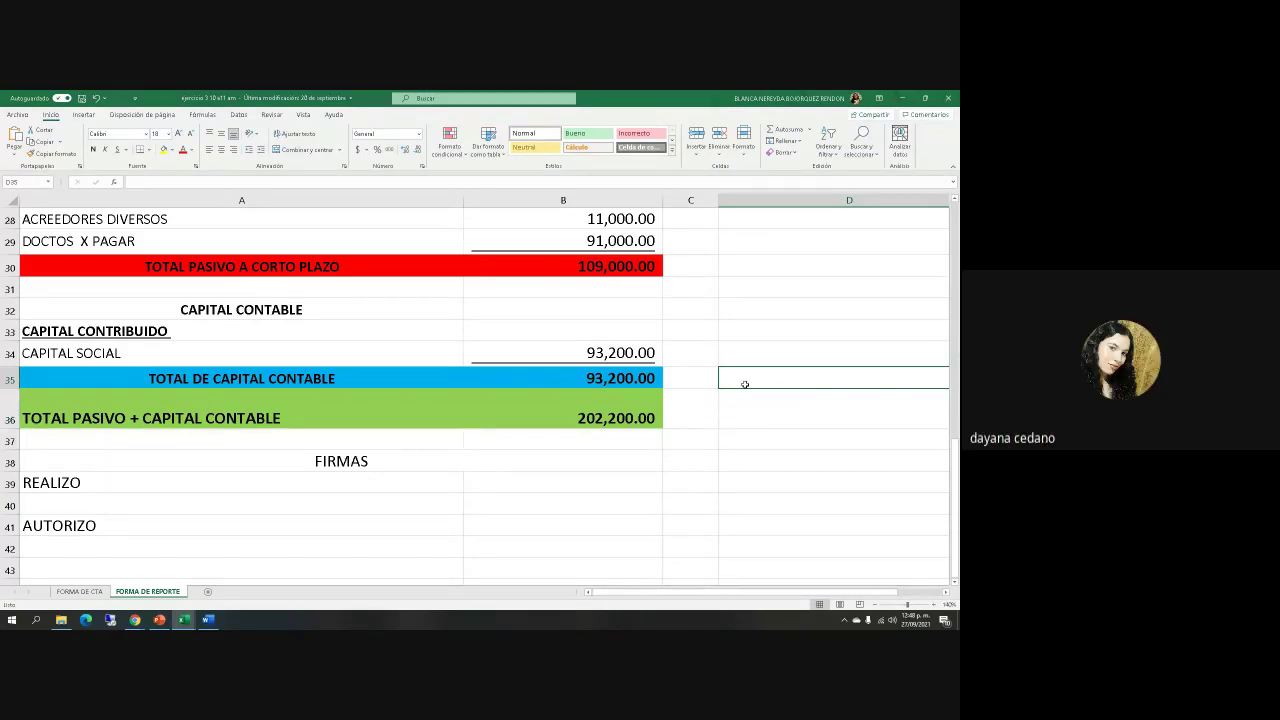
scroll(745, 384, up, 2)
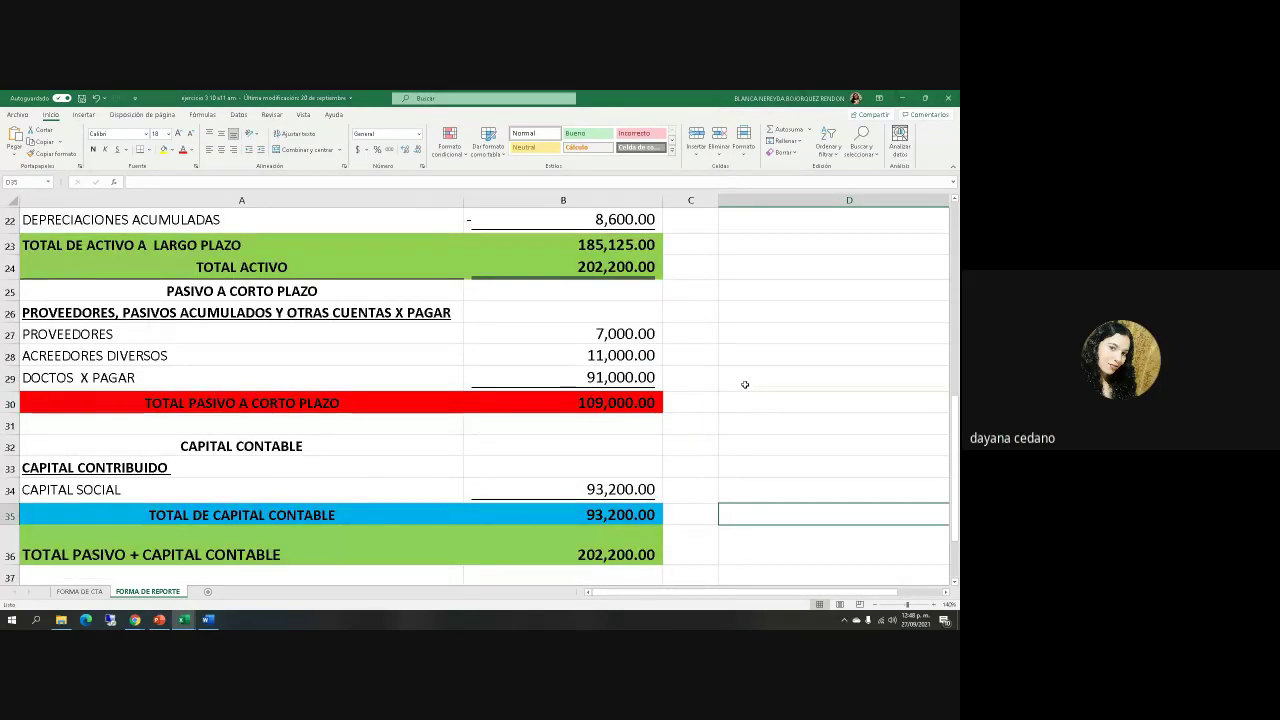
click(732, 430)
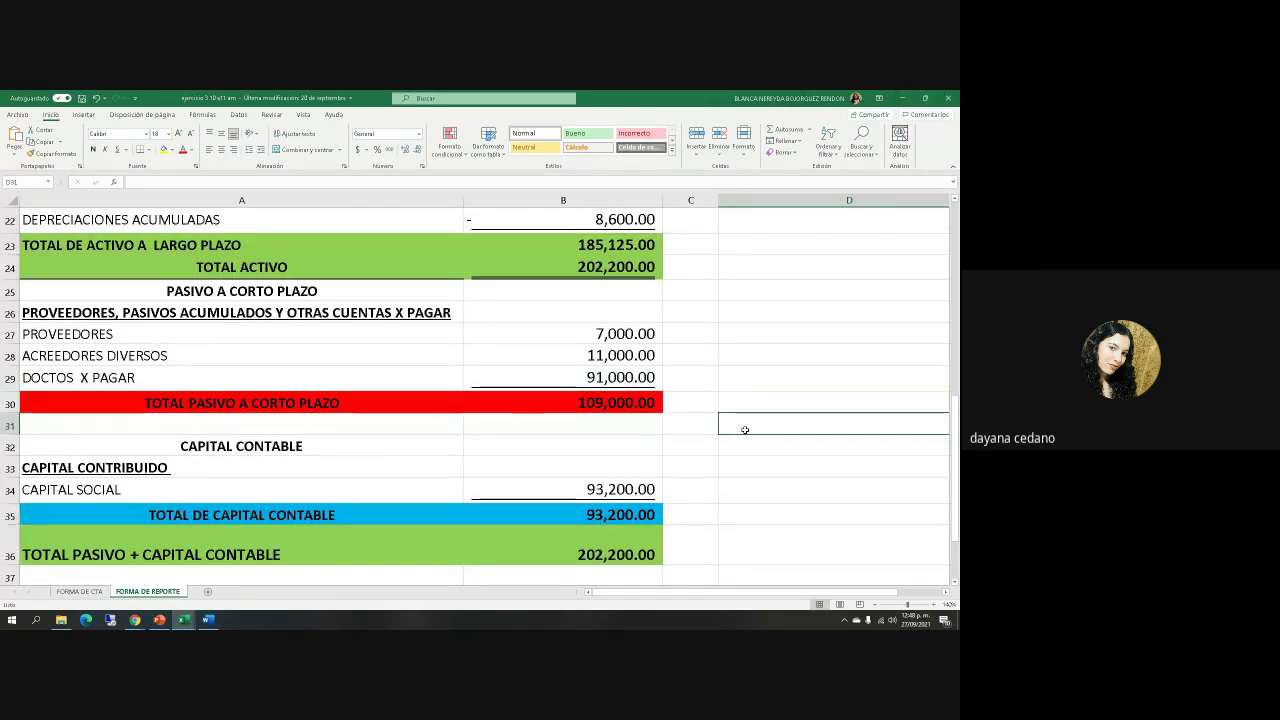
text(=)
scroll(743, 428, right, 1)
key(Down)
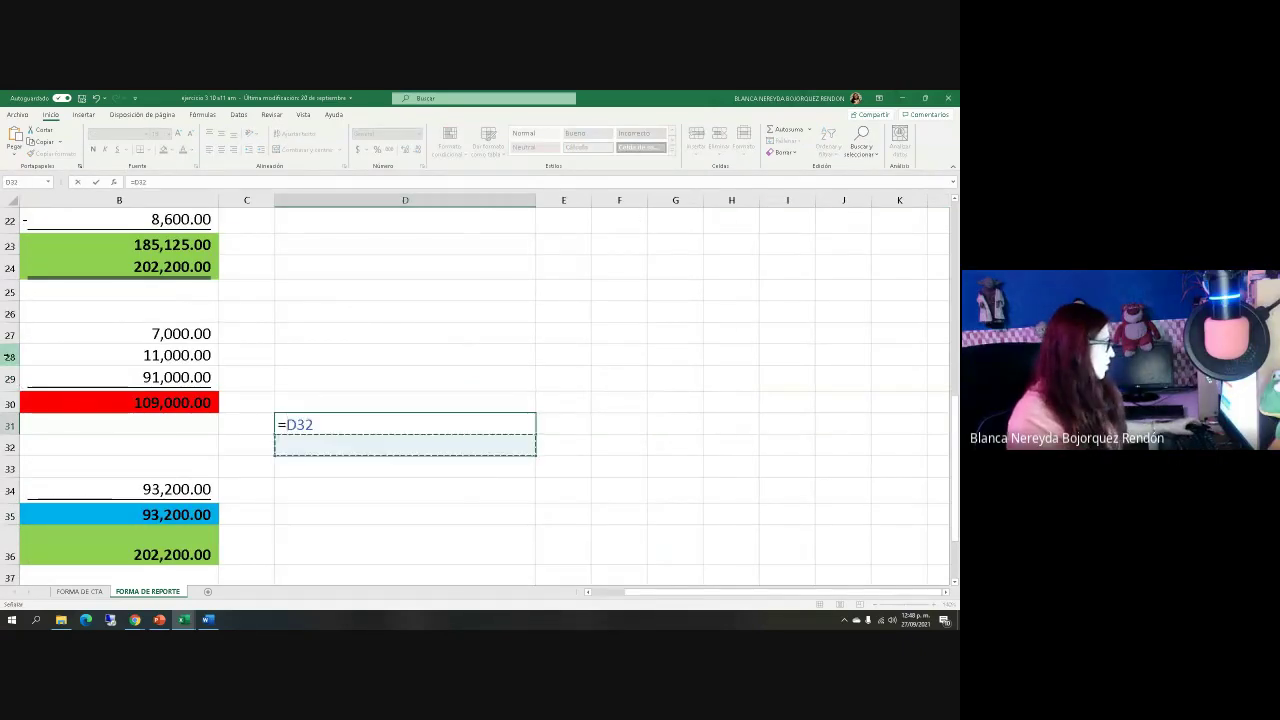
key(Left)
key(Down)
key(Left)
key(Left)
key(BackSpace)
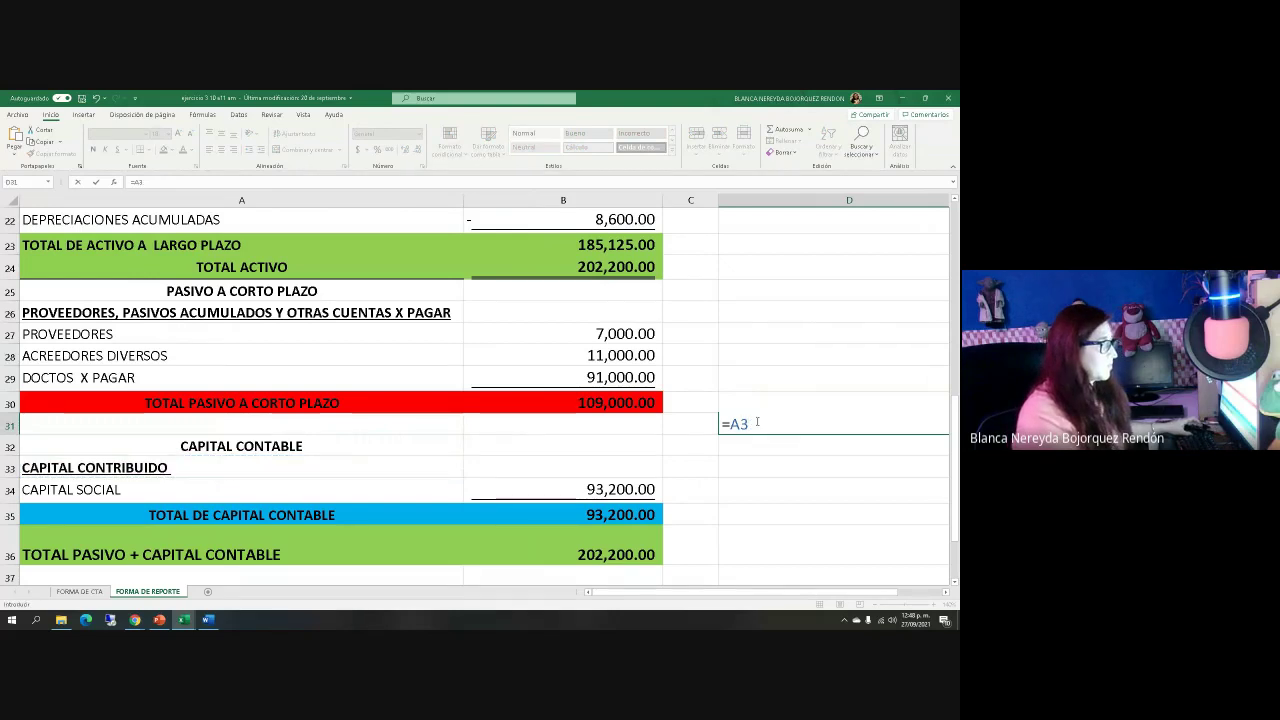
key(BackSpace)
key(BackSpace)
key(BackSpace)
key(Escape)
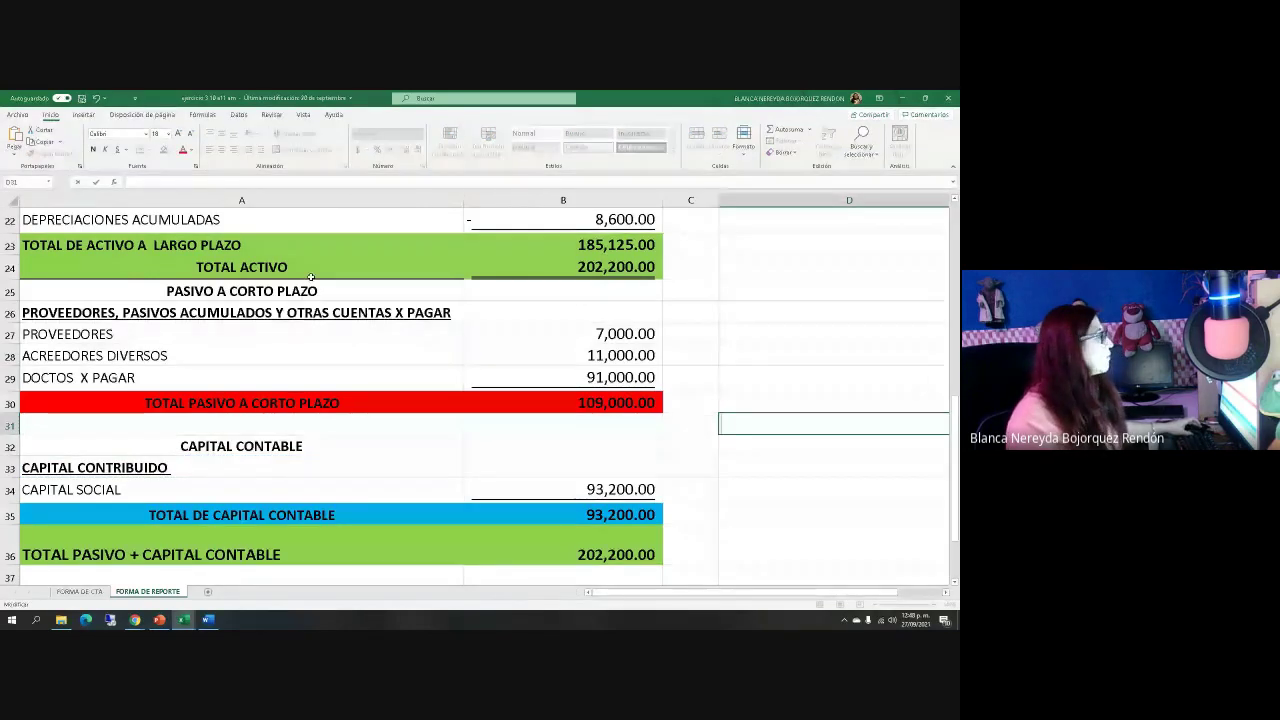
Fill the TOTAL ACTIVO amount in B24 and the TOTAL PASIVO + CAPITAL CONTABLE amount in B36 with yellow.
click(580, 267)
click(164, 151)
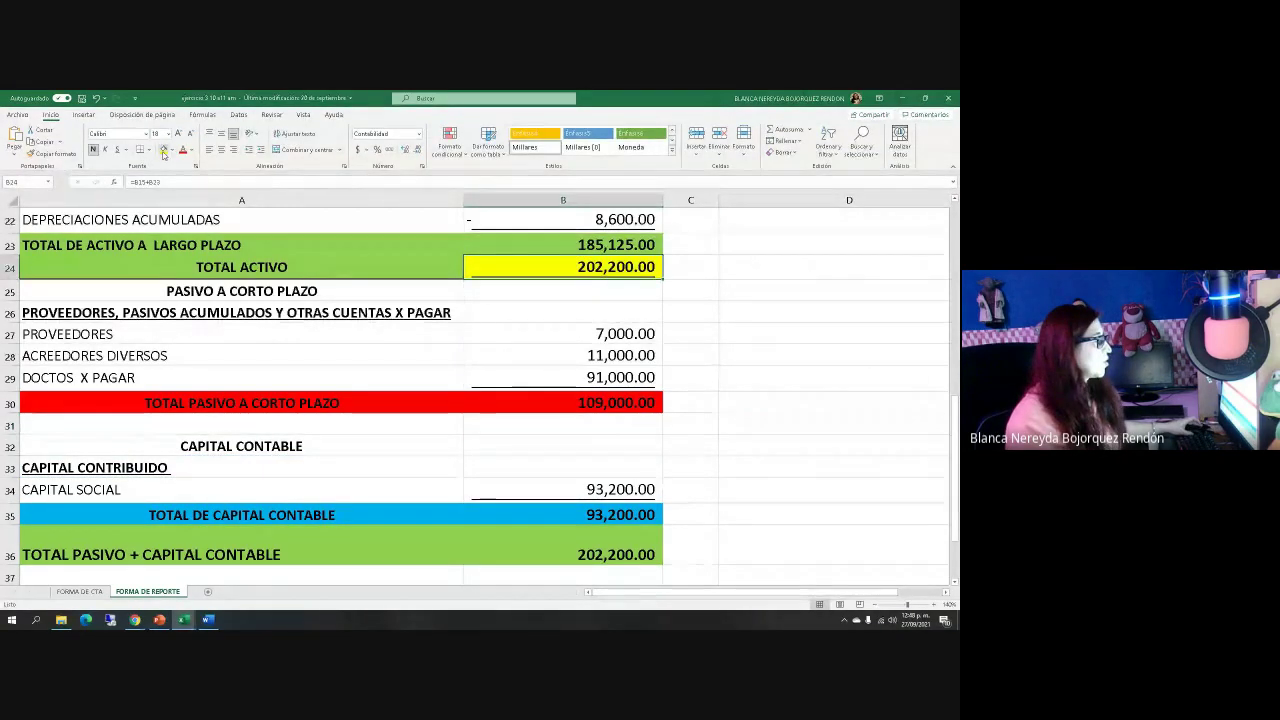
click(610, 554)
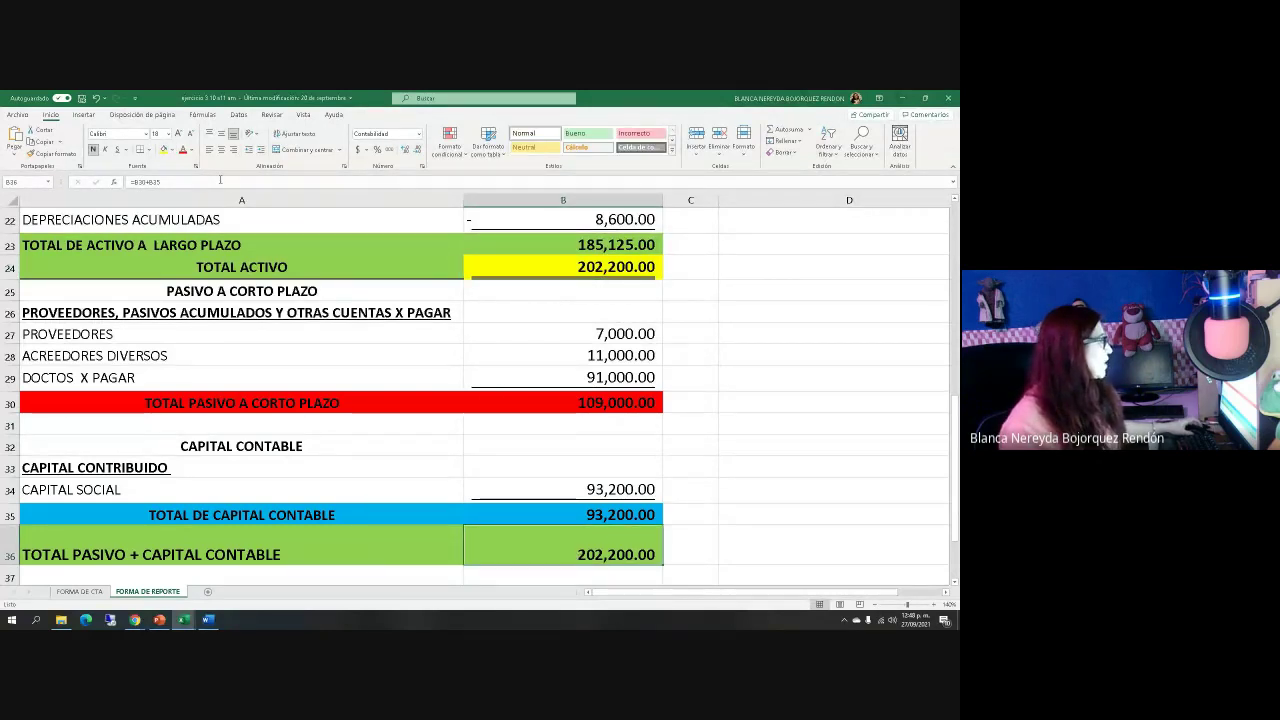
click(164, 151)
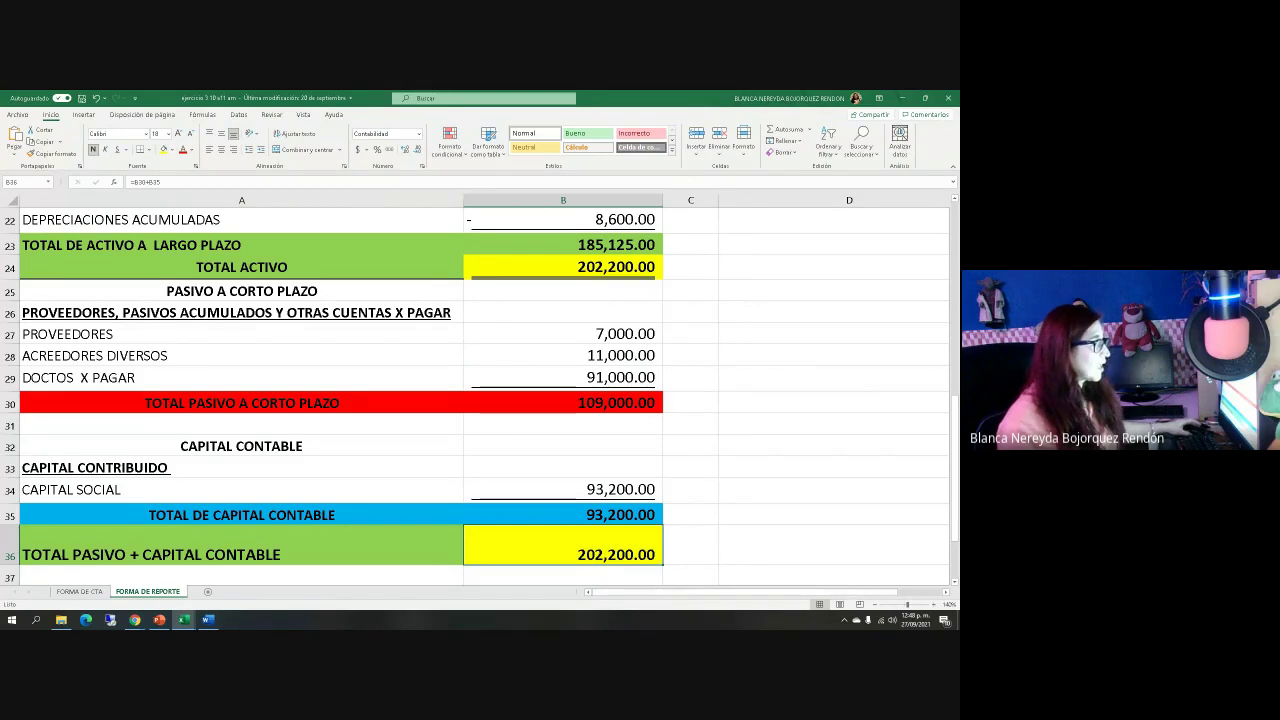
scroll(642, 511, down, 1)
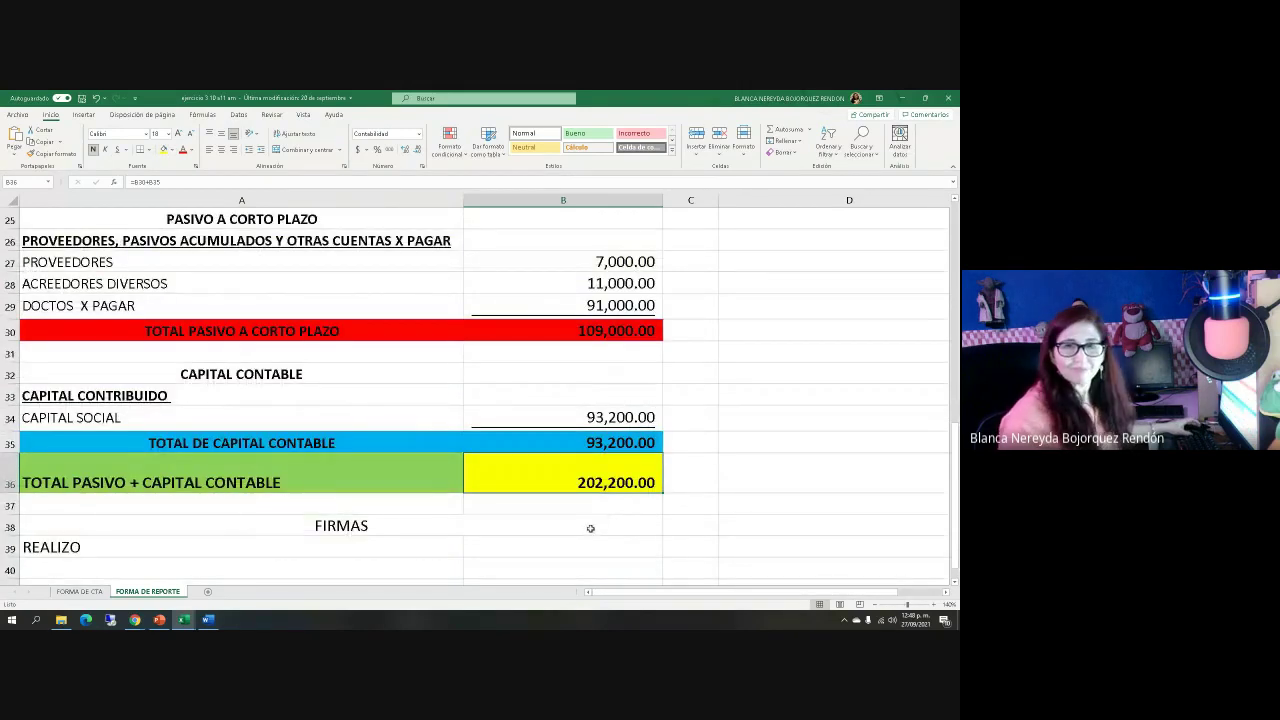
Enter a formula in C38 that subtracts TOTAL PASIVO A CORTO PLAZO in B30 from TOTAL ACTIVO in B24.
click(584, 534)
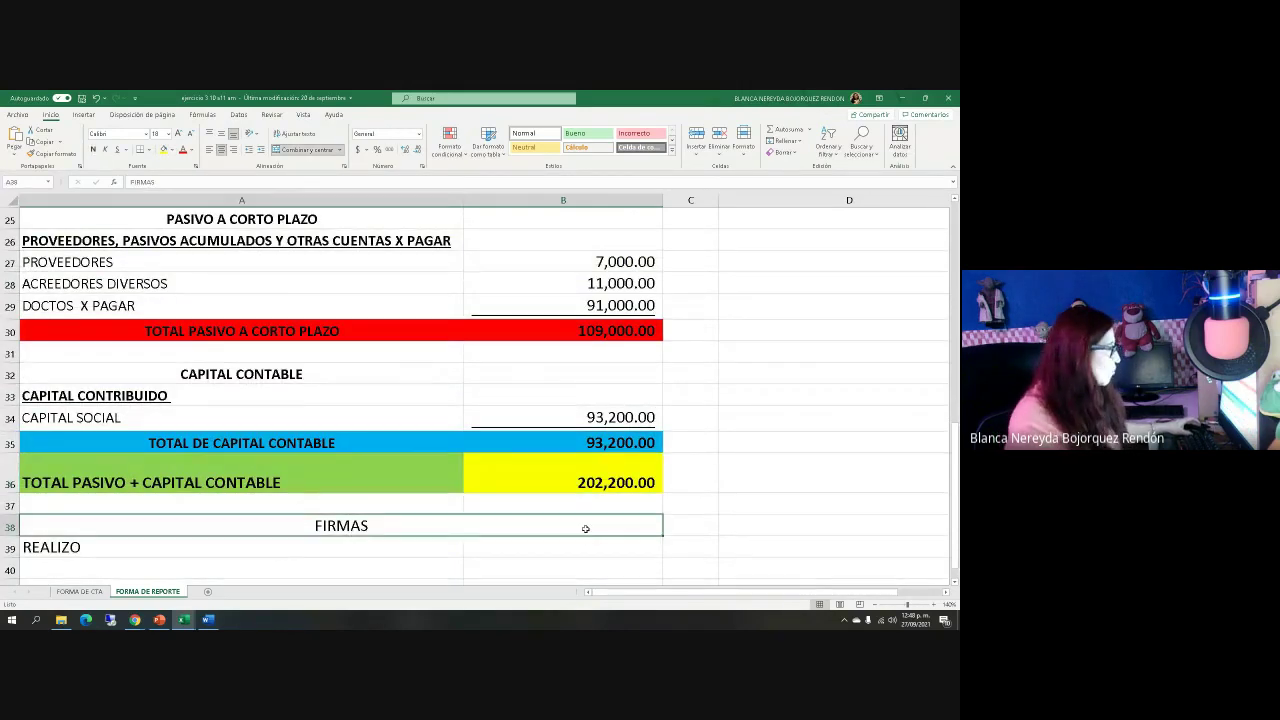
click(688, 524)
double_click(687, 522)
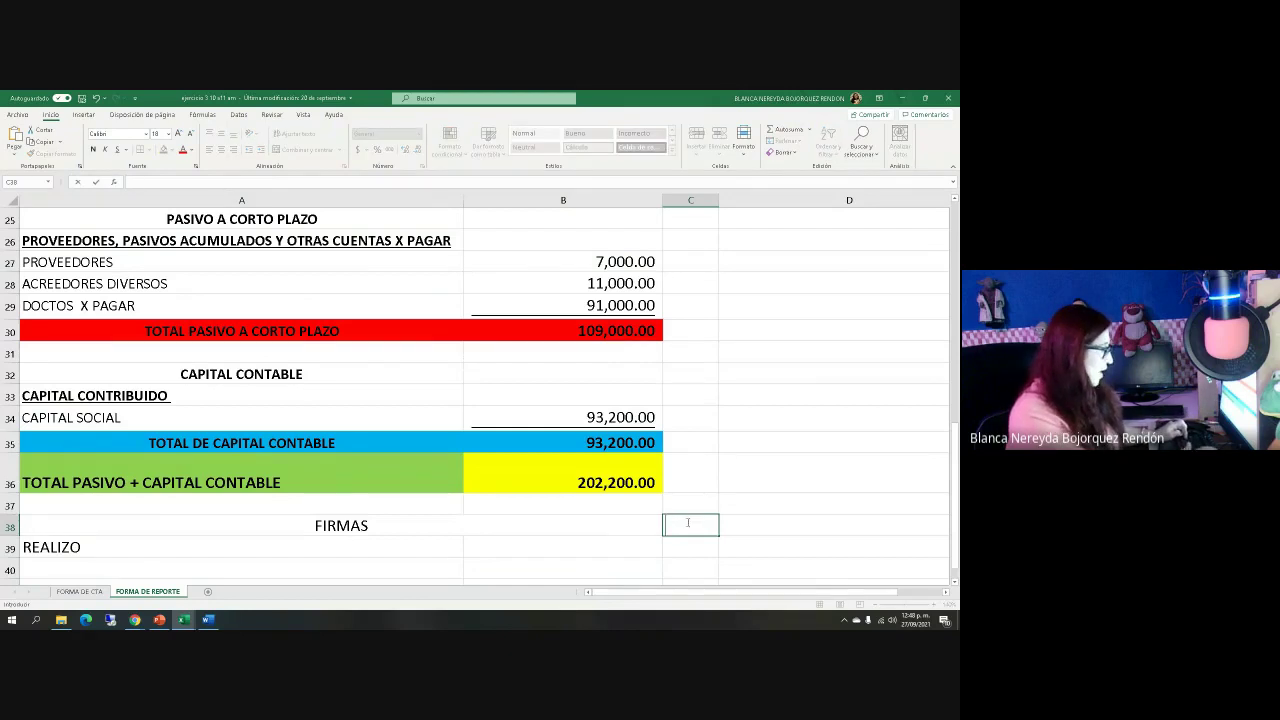
text(=)
scroll(517, 443, up, 1)
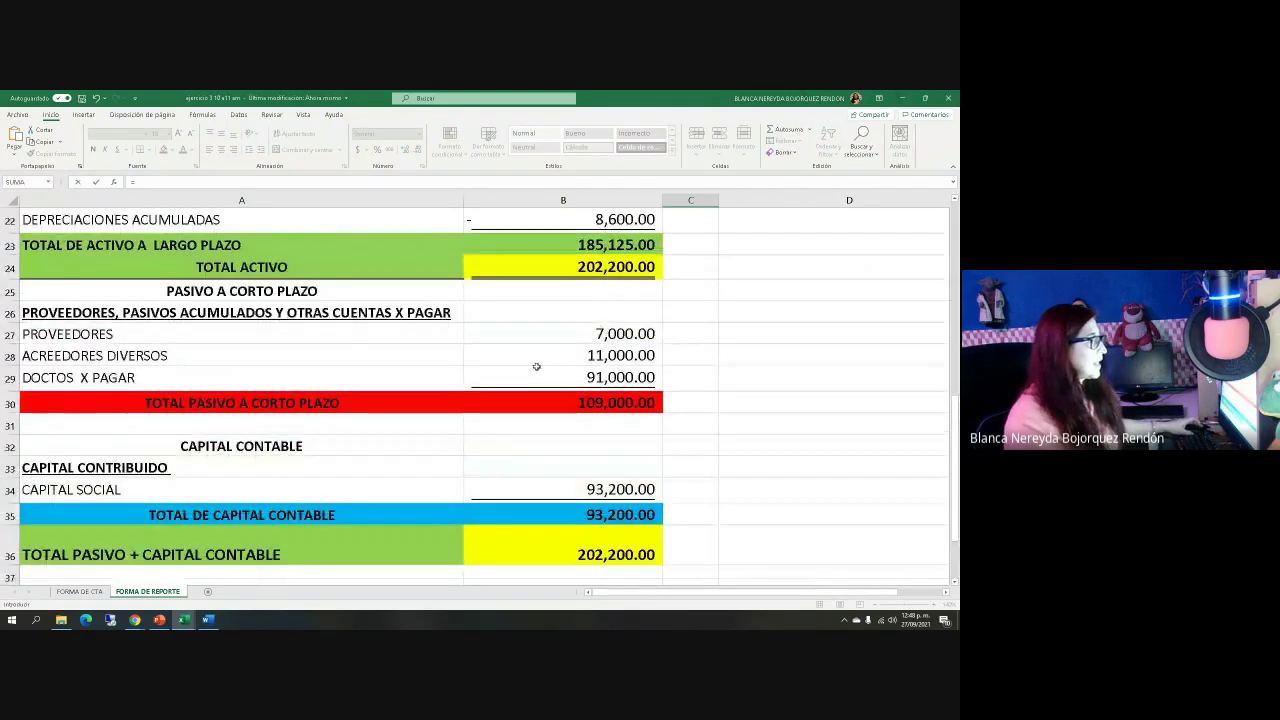
click(562, 272)
text(-)
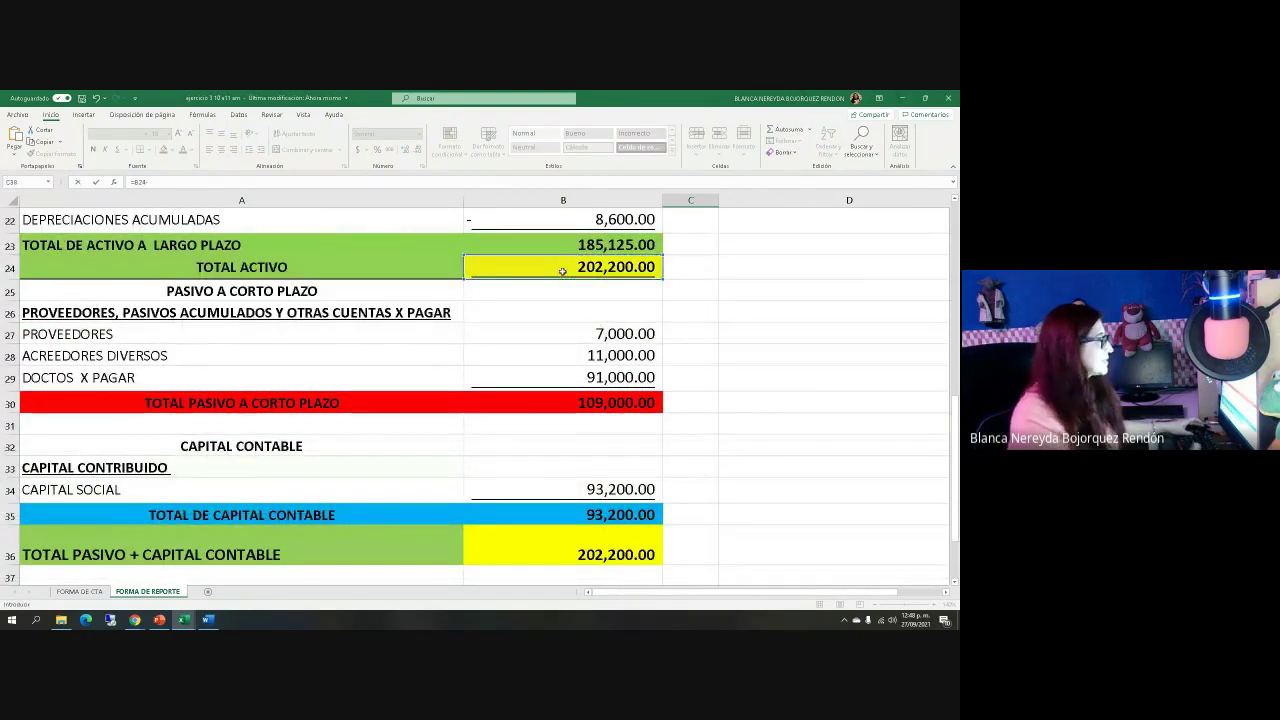
click(595, 401)
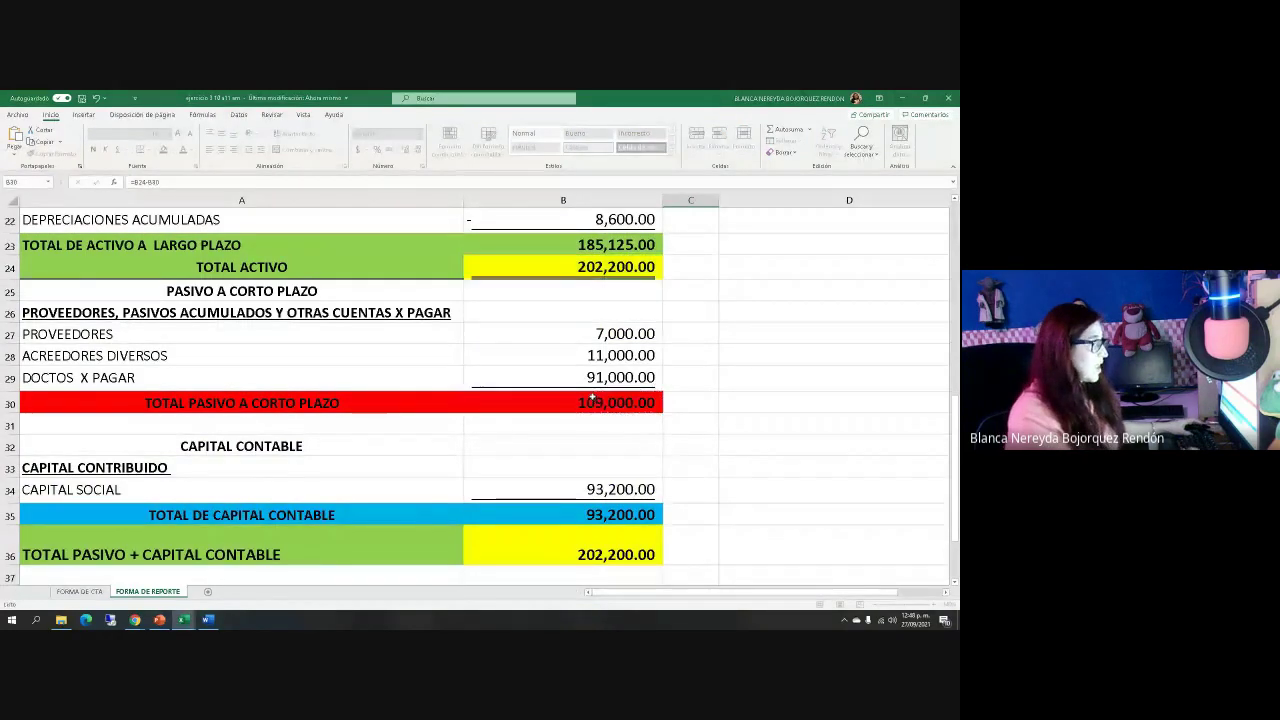
key(Return)
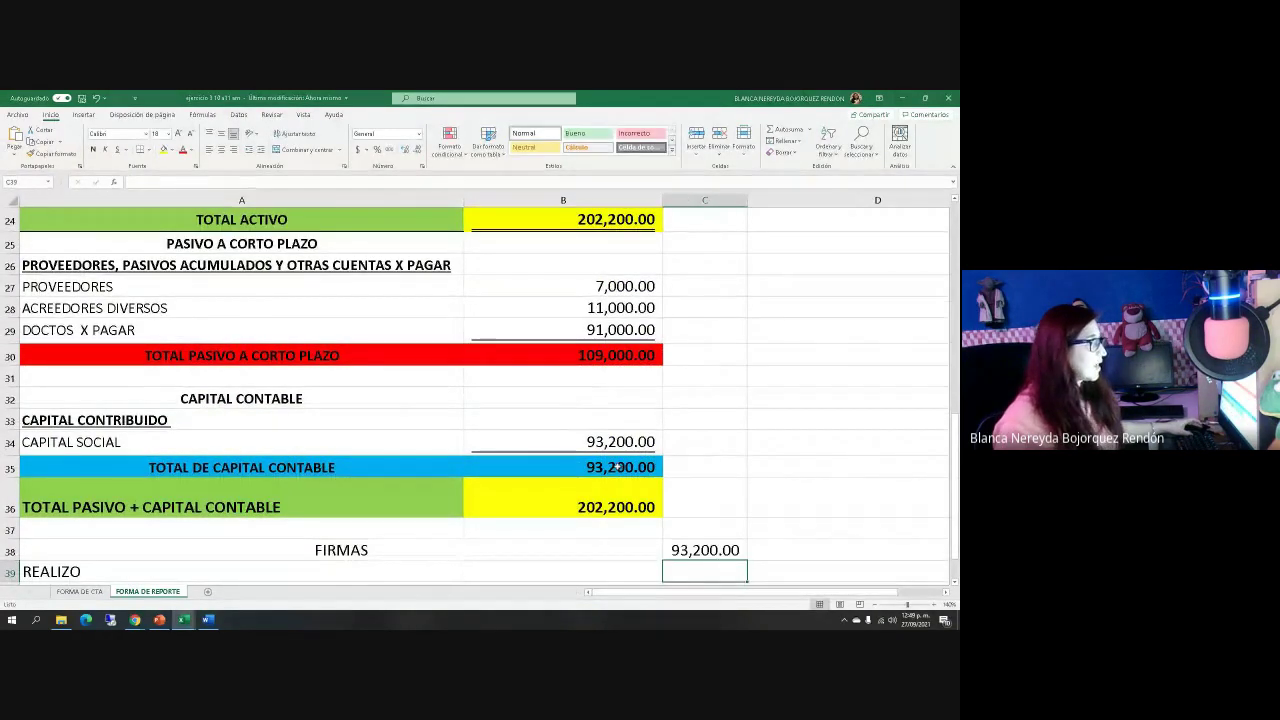
Compare the difference in C38 with the TOTAL DE CAPITAL CONTABLE and TOTAL PASIVO + CAPITAL CONTABLE amounts.
click(592, 467)
click(692, 553)
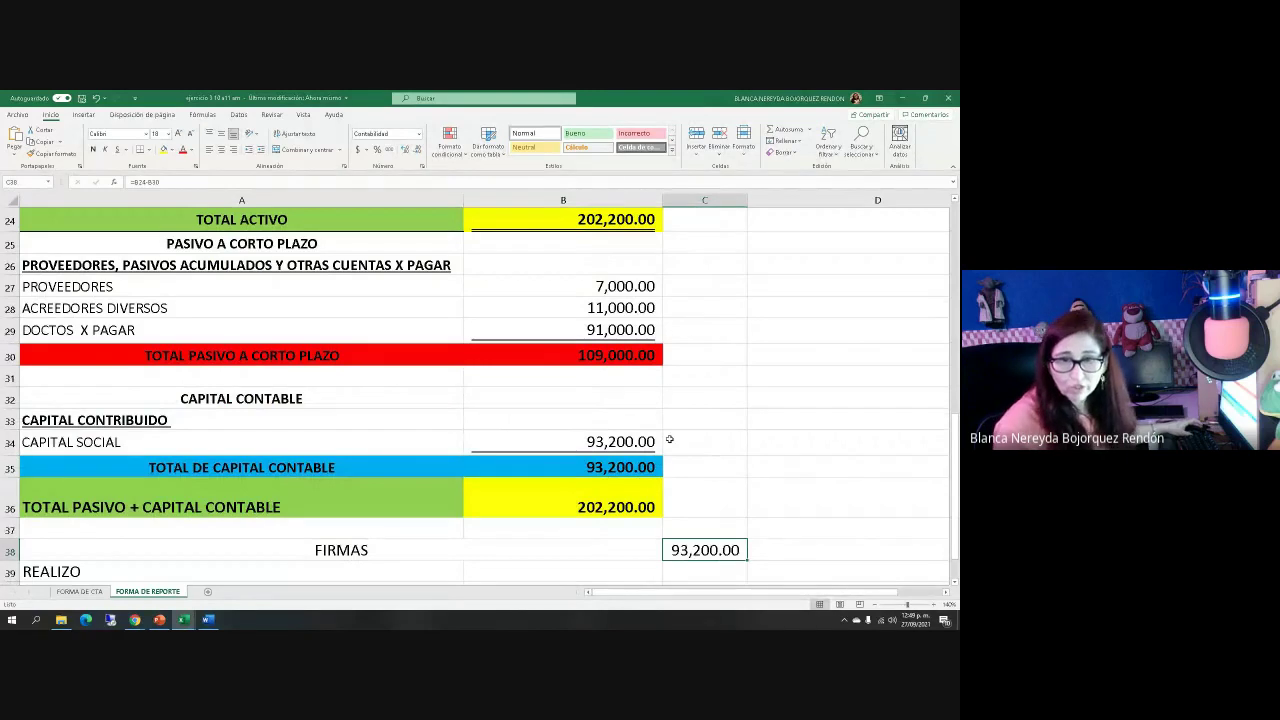
click(566, 467)
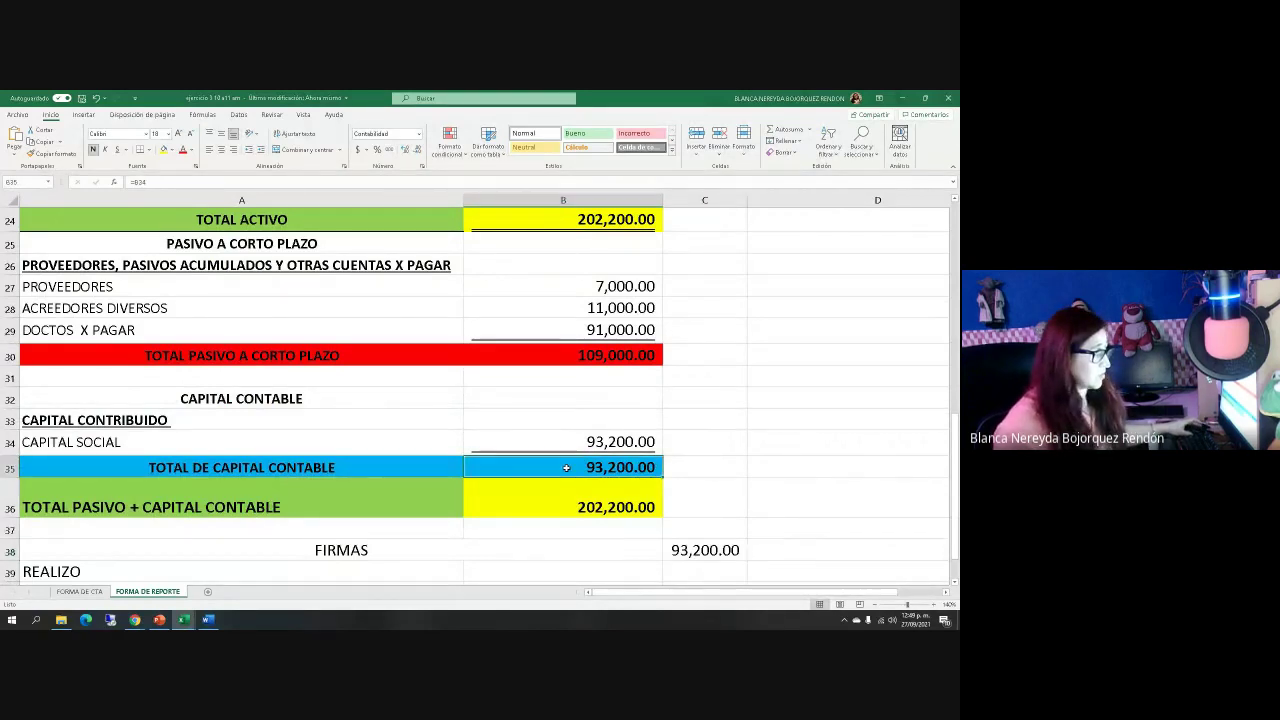
click(704, 551)
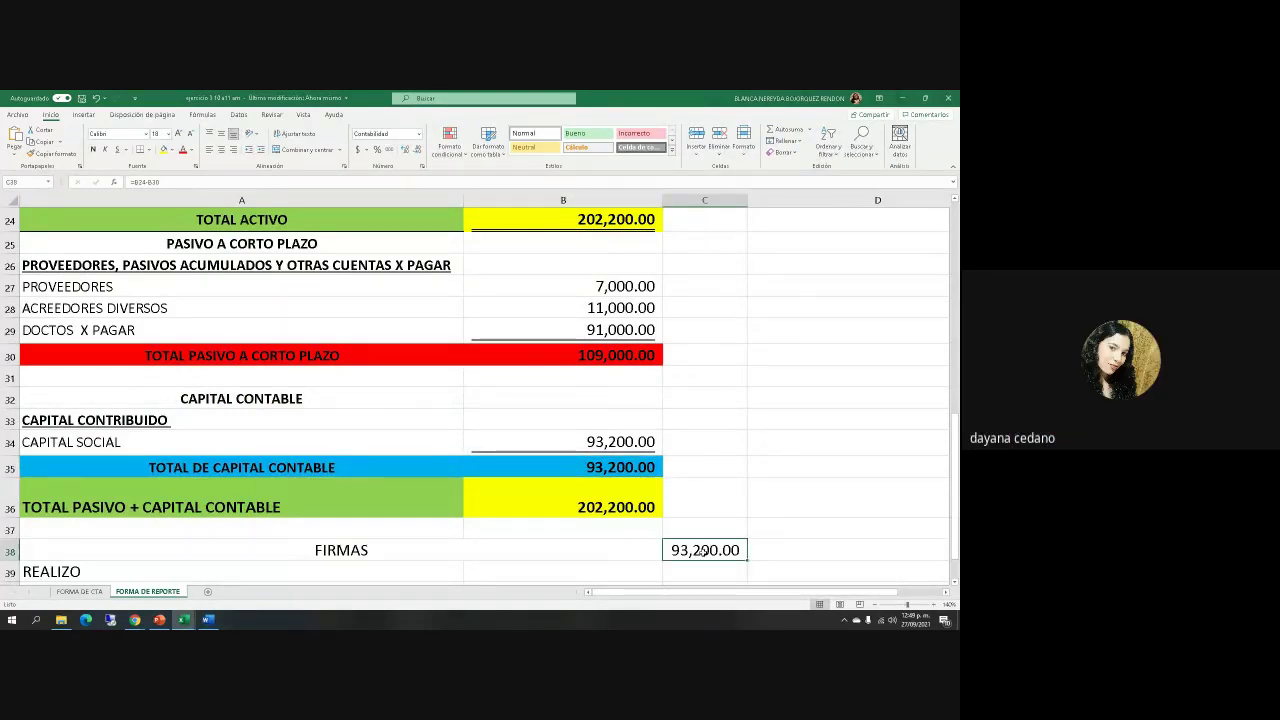
click(602, 509)
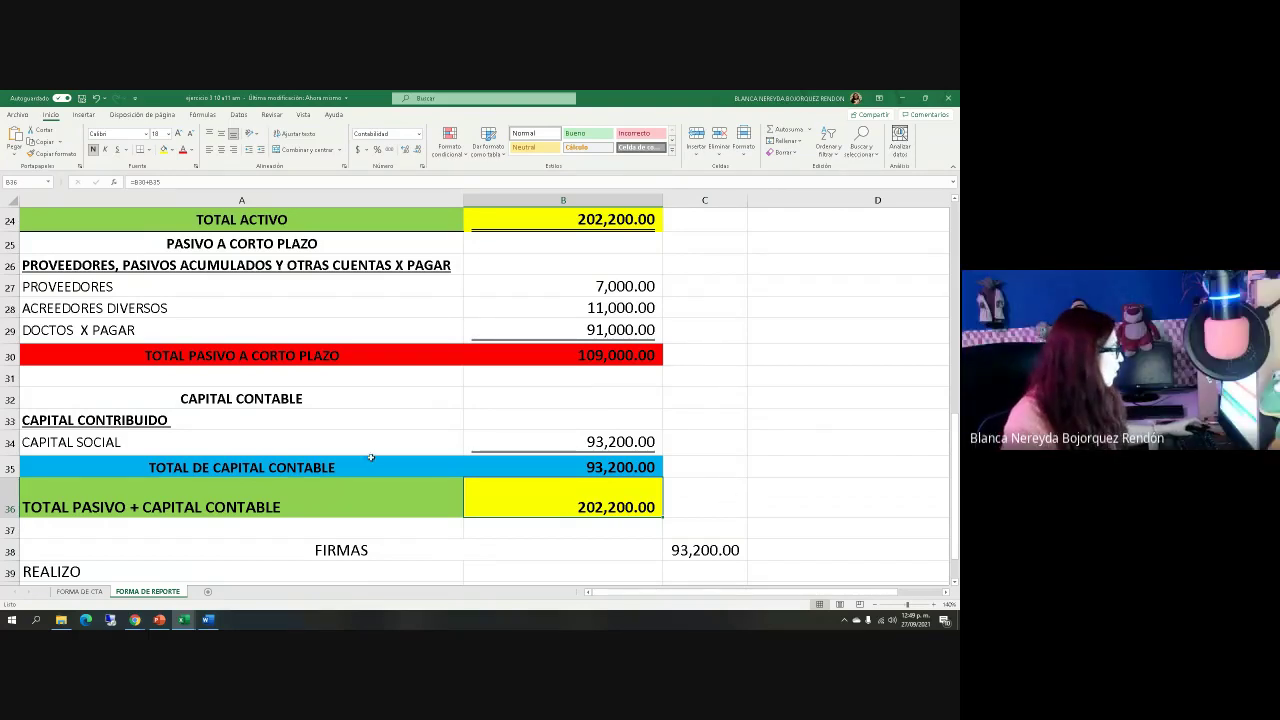
click(676, 549)
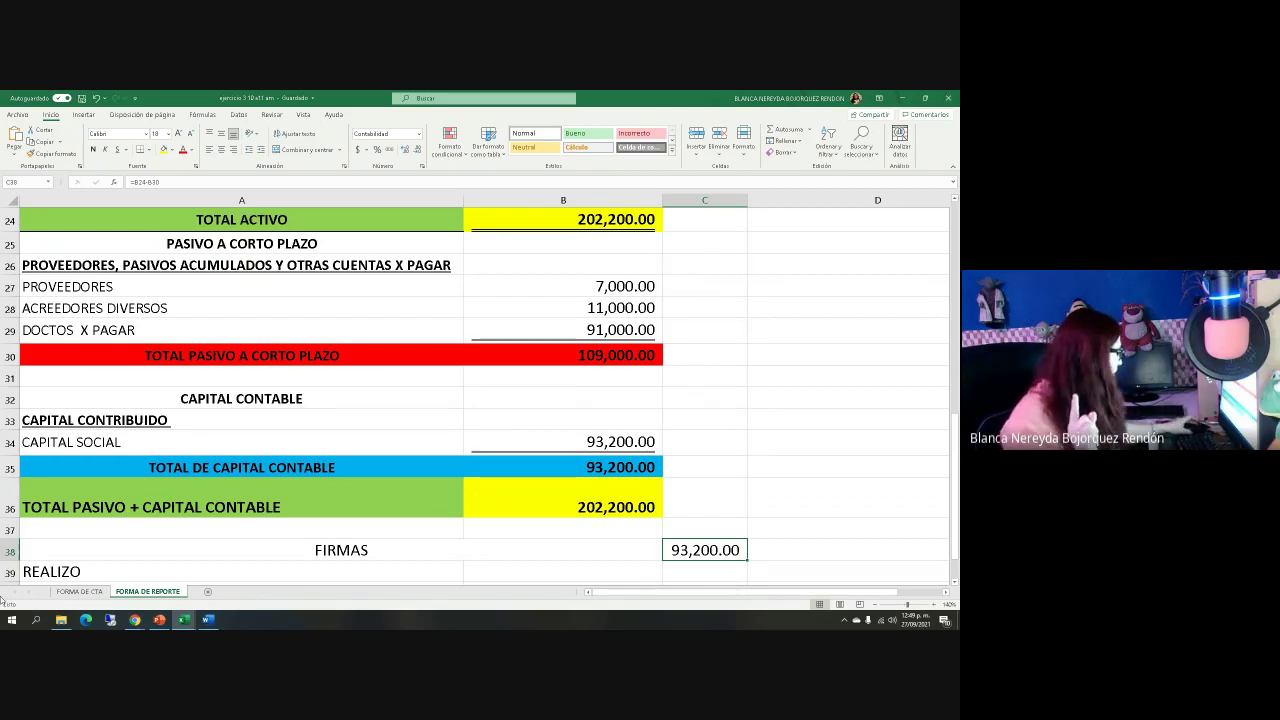
Open the "guia de 12 a 13 hrs" workbook from File Explorer and look through its asset, liability and equity sections.
click(62, 620)
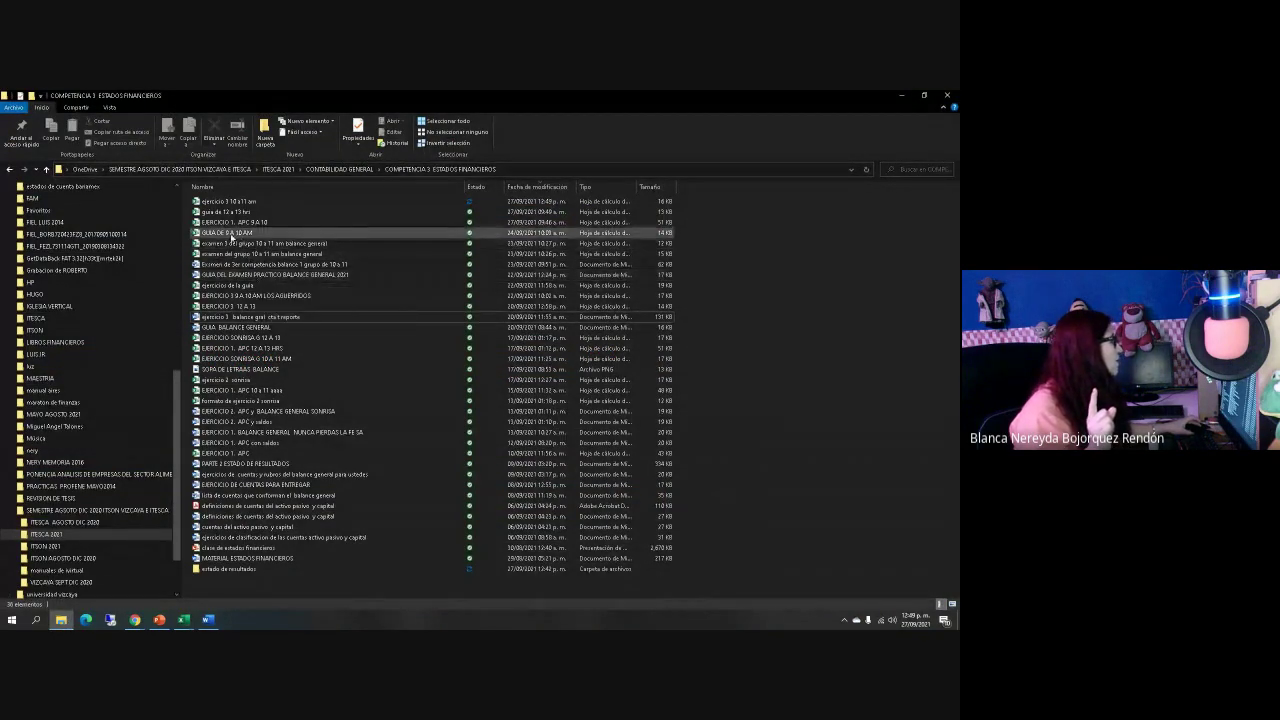
double_click(229, 204)
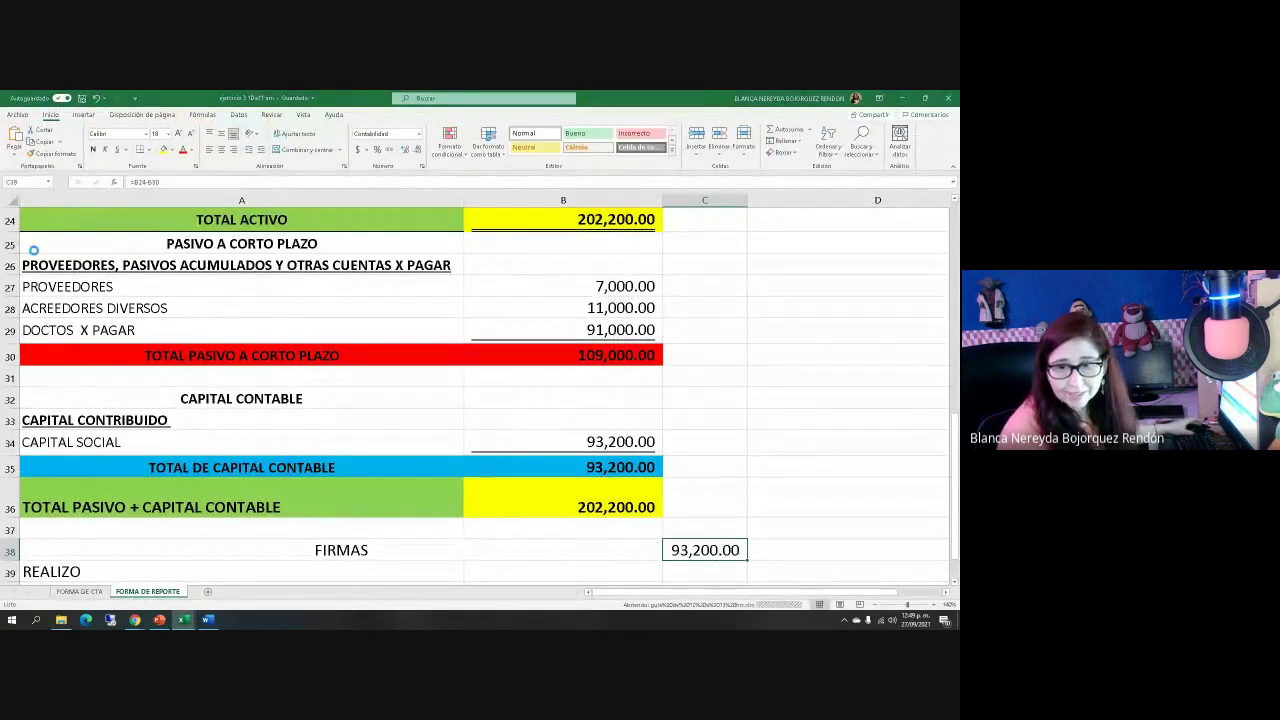
key(alt+Tab)
scroll(298, 393, down, 8)
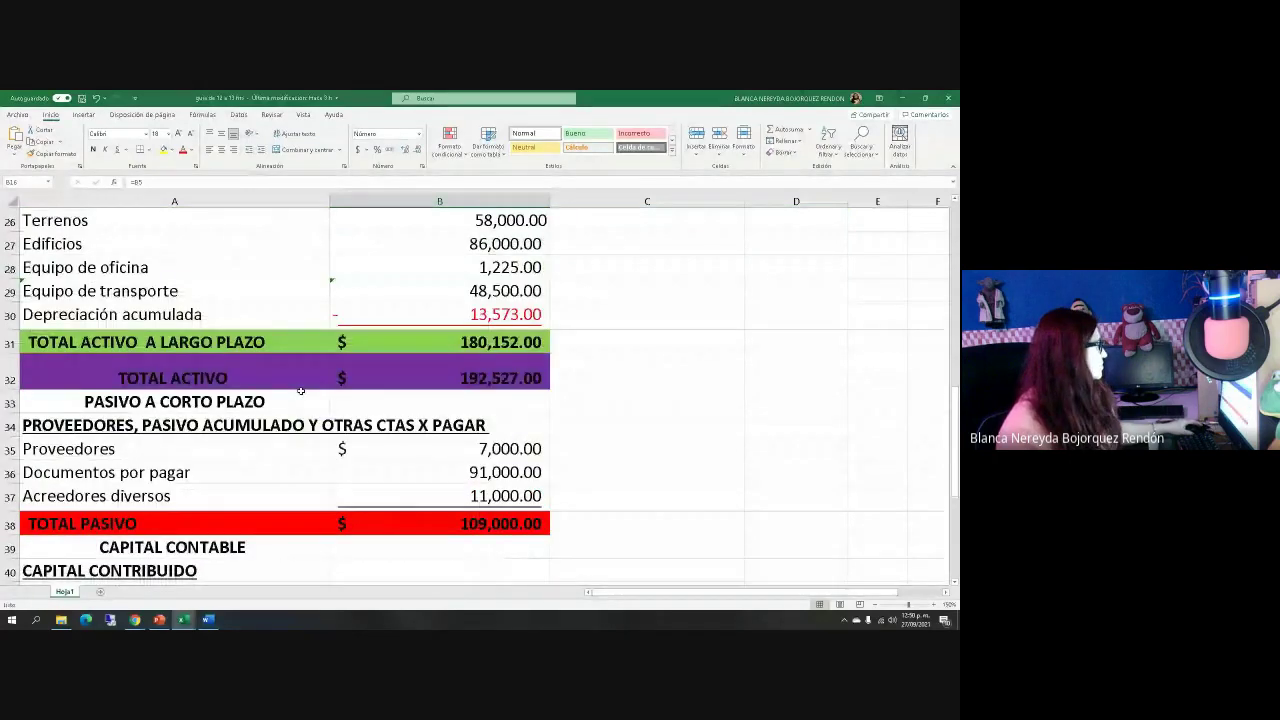
scroll(300, 391, down, 1)
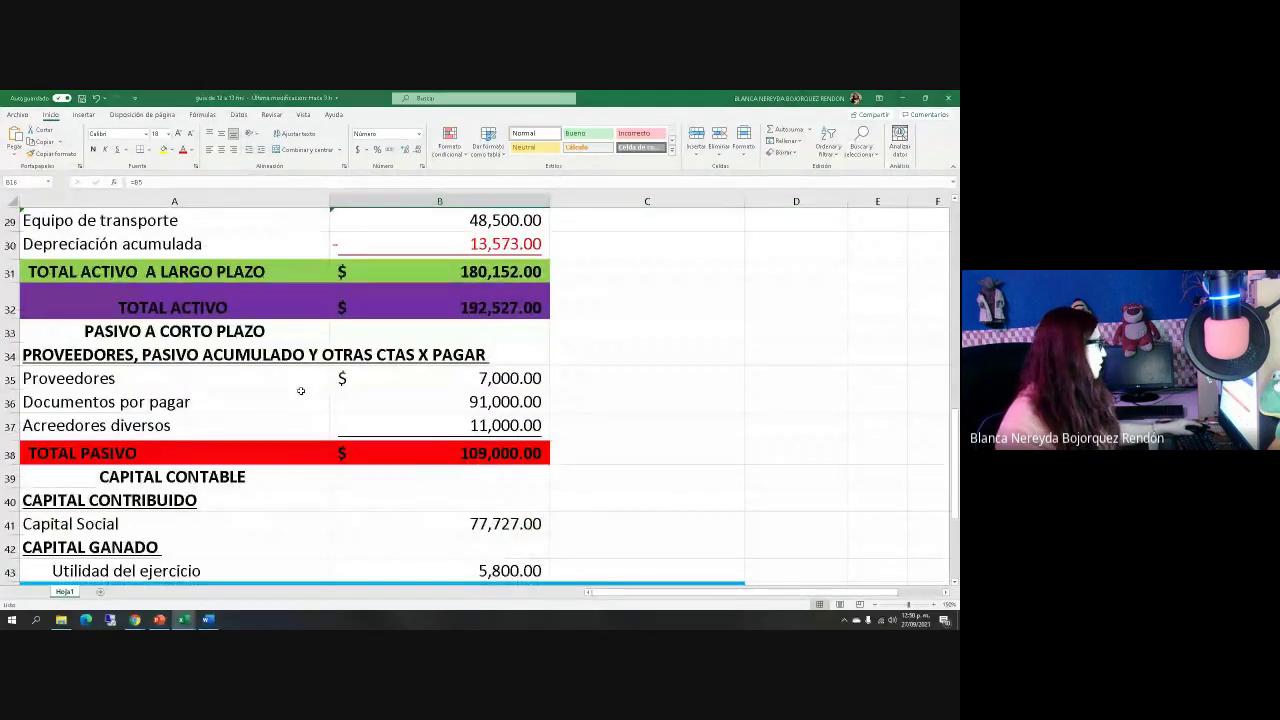
scroll(300, 391, down, 2)
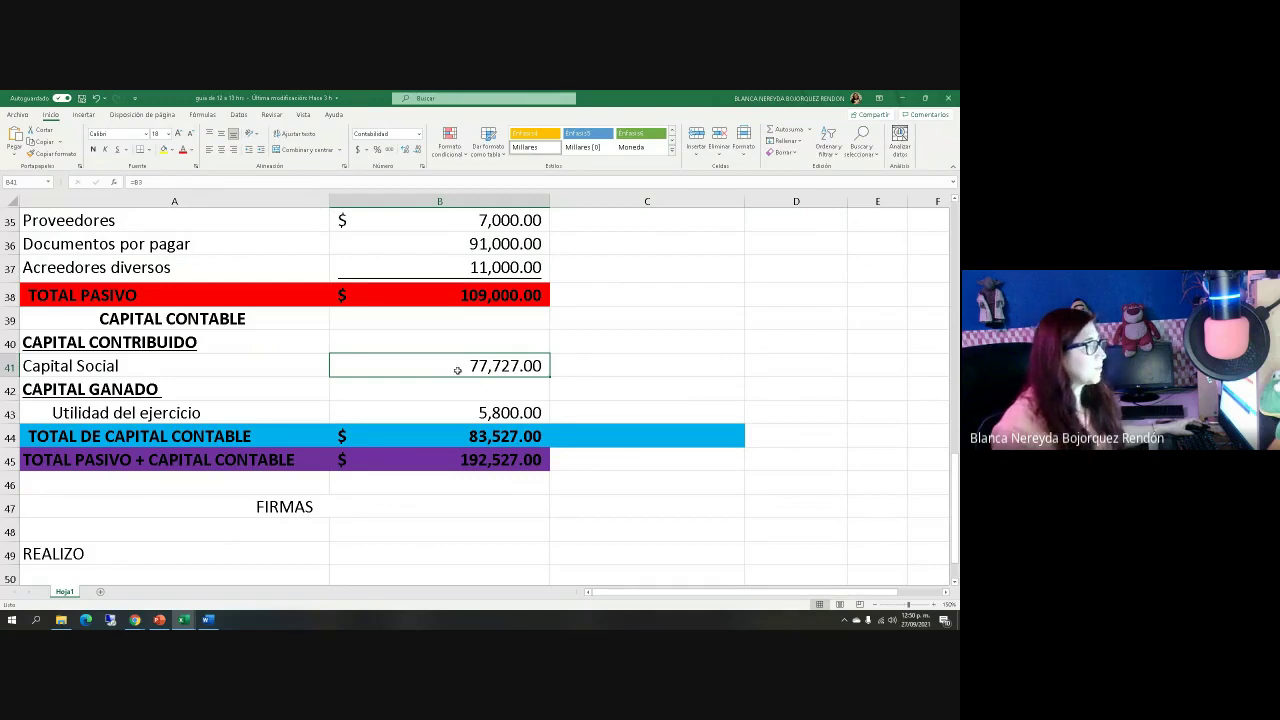
scroll(409, 407, down, 1)
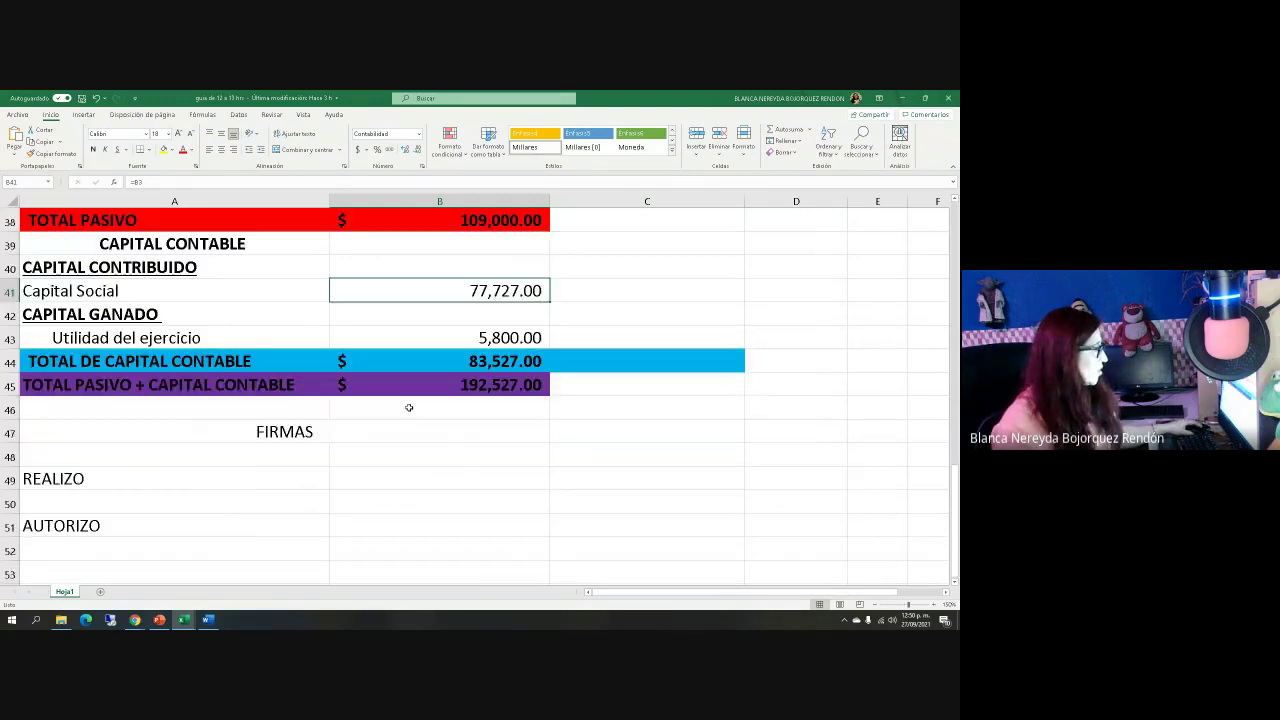
scroll(409, 407, up, 3)
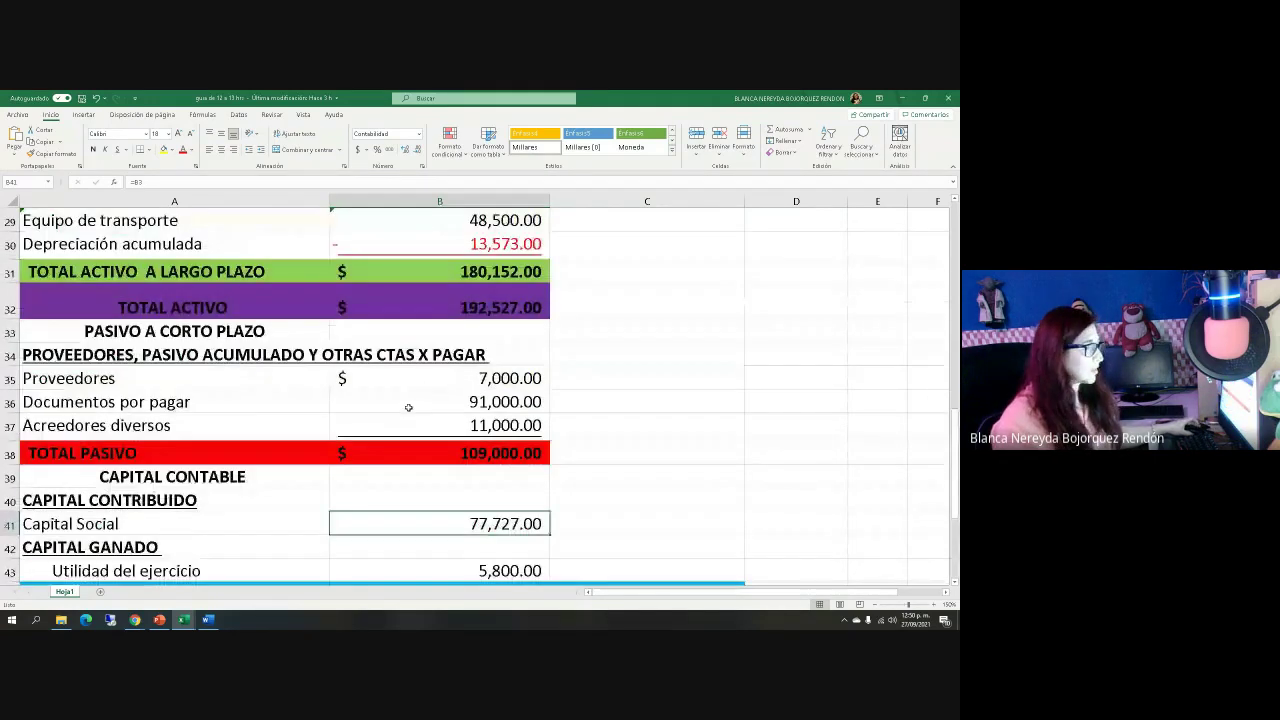
Enter the formula =B32-B38 in C45 to subtract TOTAL PASIVO from TOTAL ACTIVO.
click(876, 604)
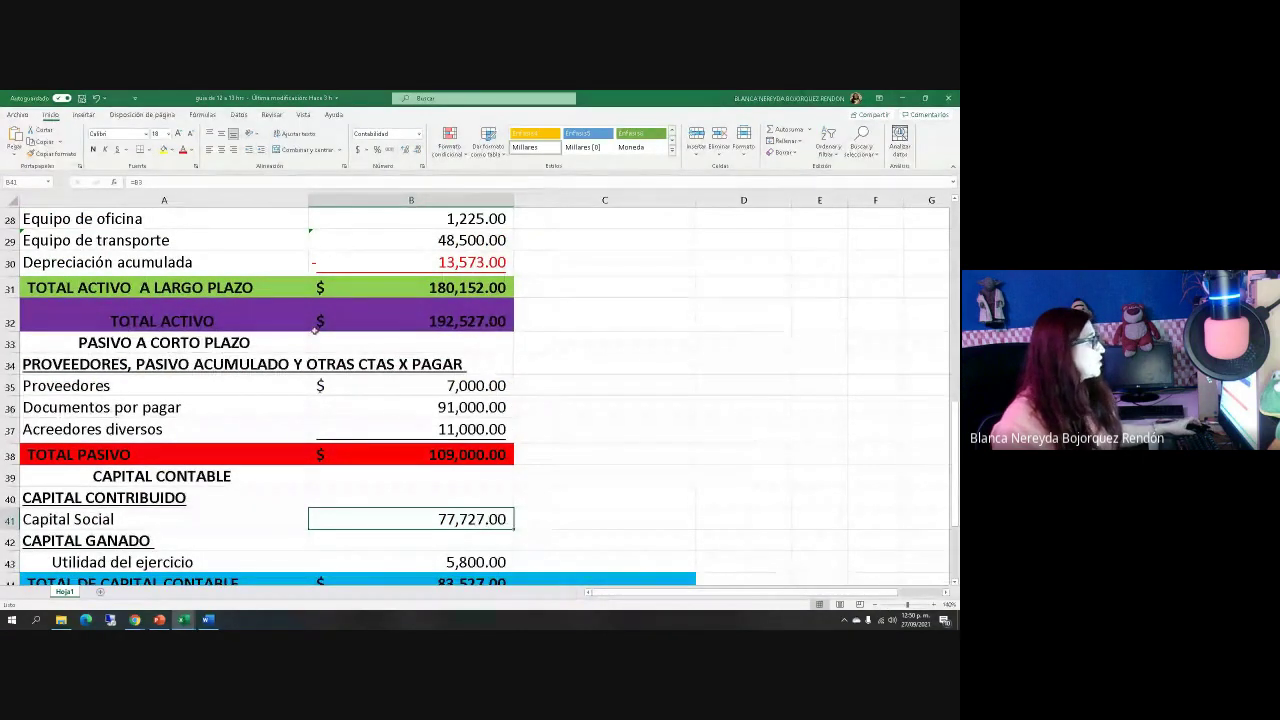
click(440, 321)
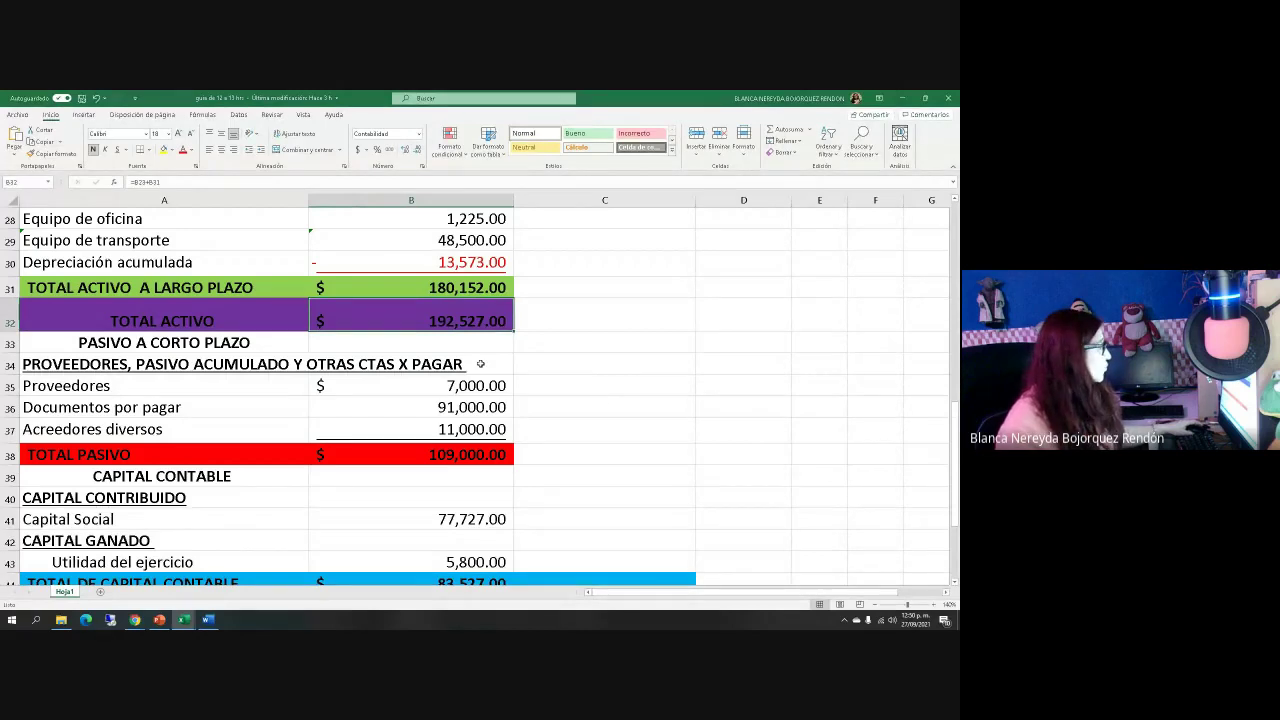
scroll(555, 420, down, 1)
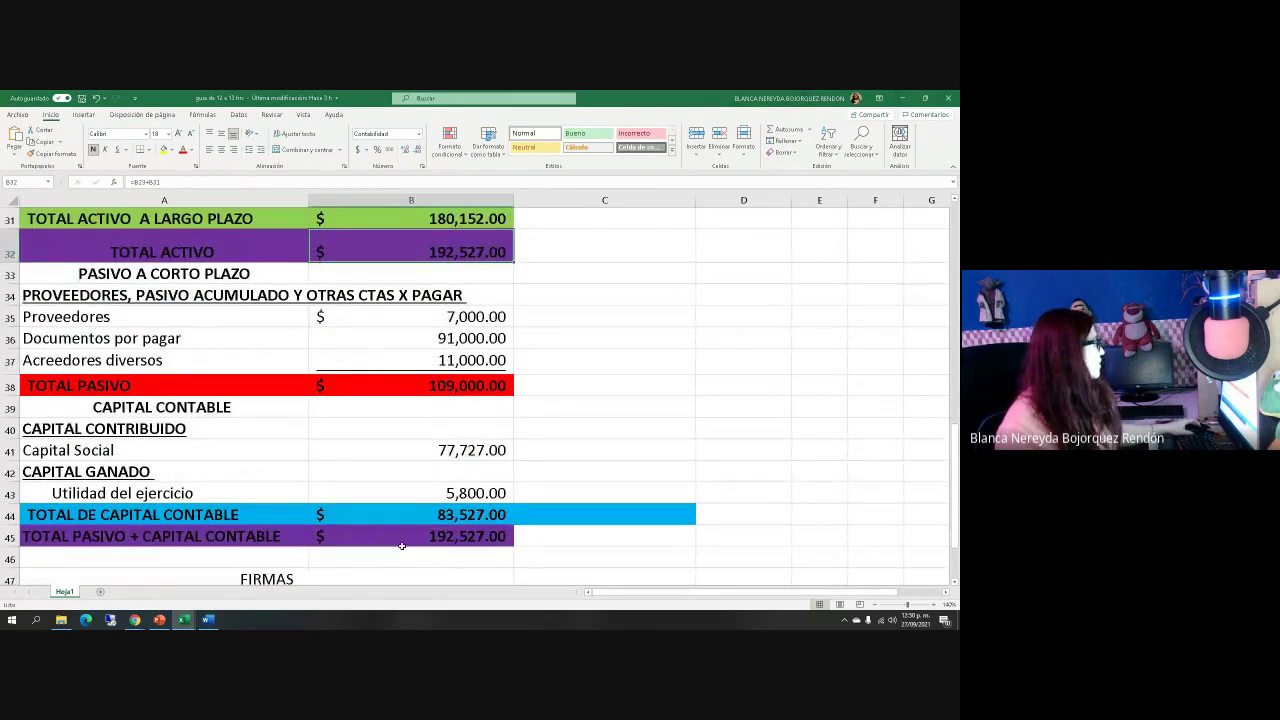
click(569, 539)
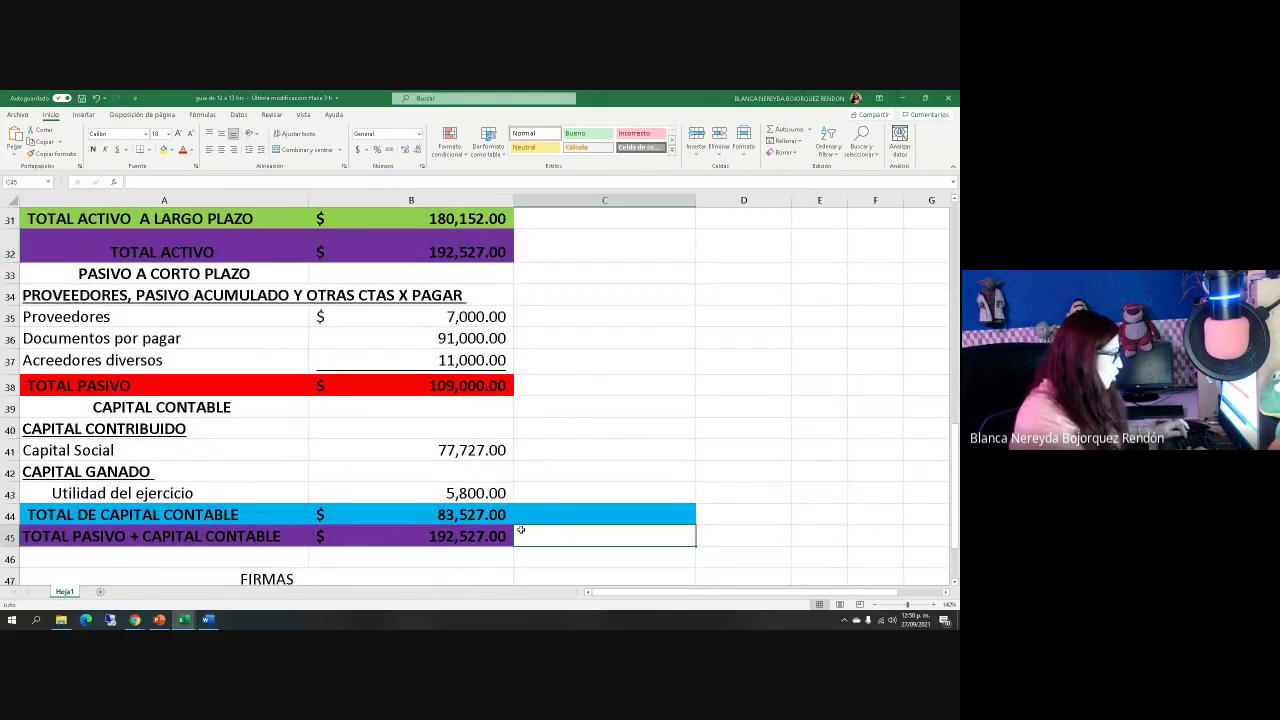
text(=)
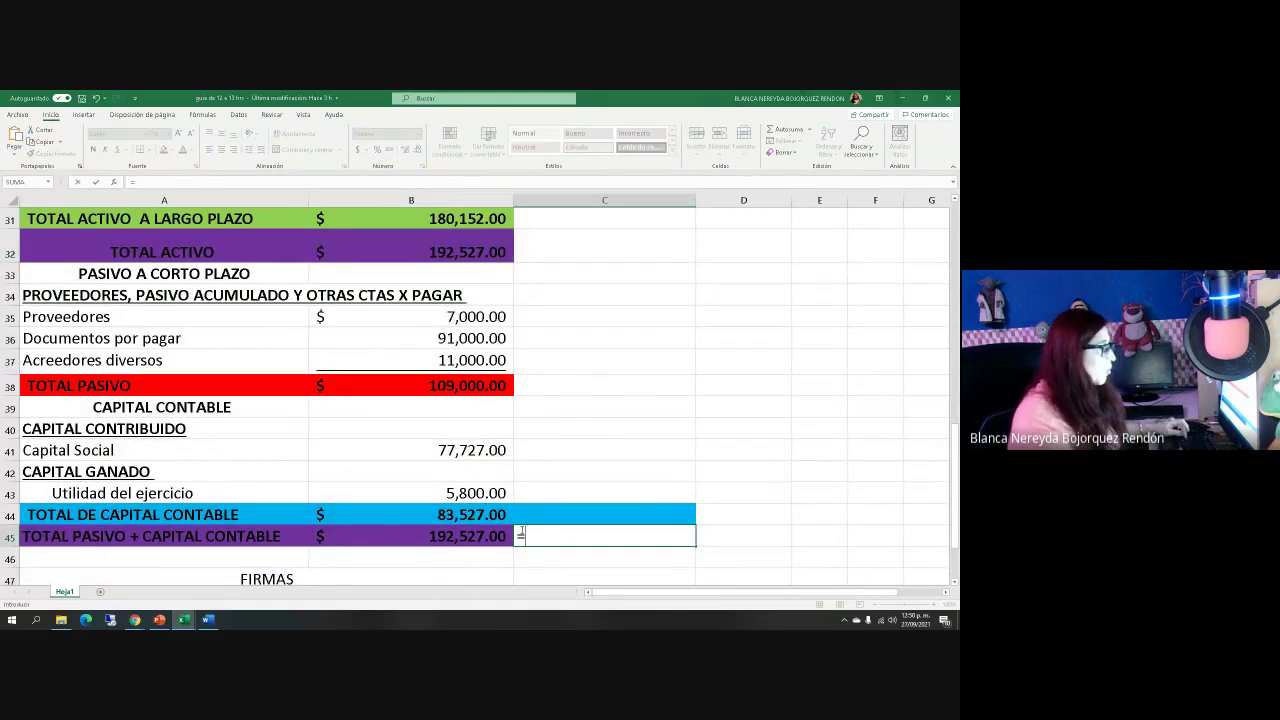
click(384, 254)
text(-)
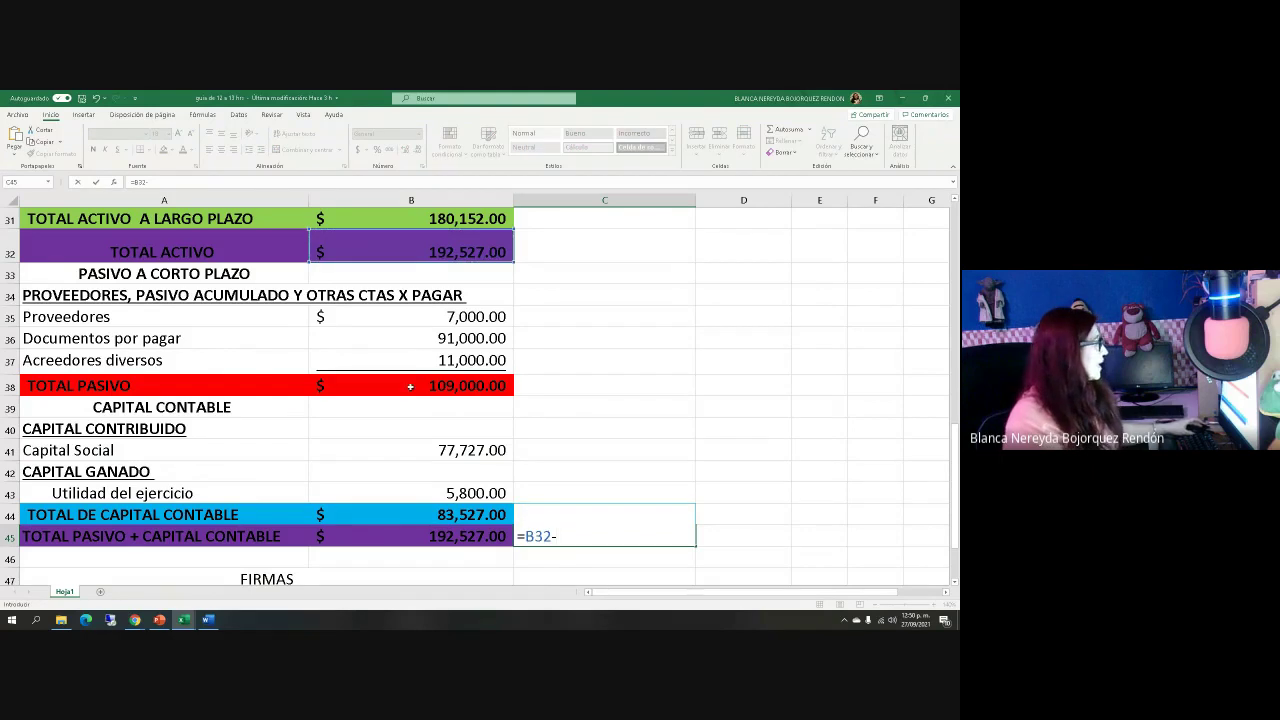
click(406, 385)
key(Return)
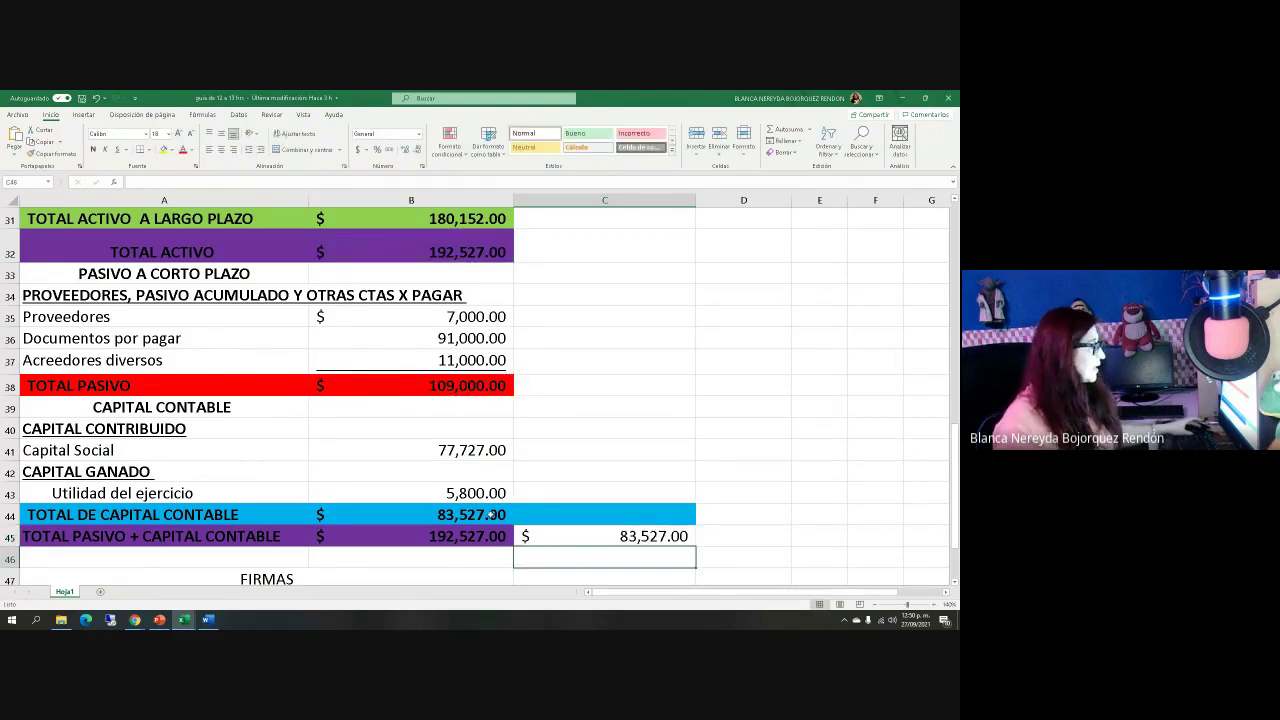
Fill the calculated equity amount in C45 with the same blue as the TOTAL DE CAPITAL CONTABLE row.
click(570, 532)
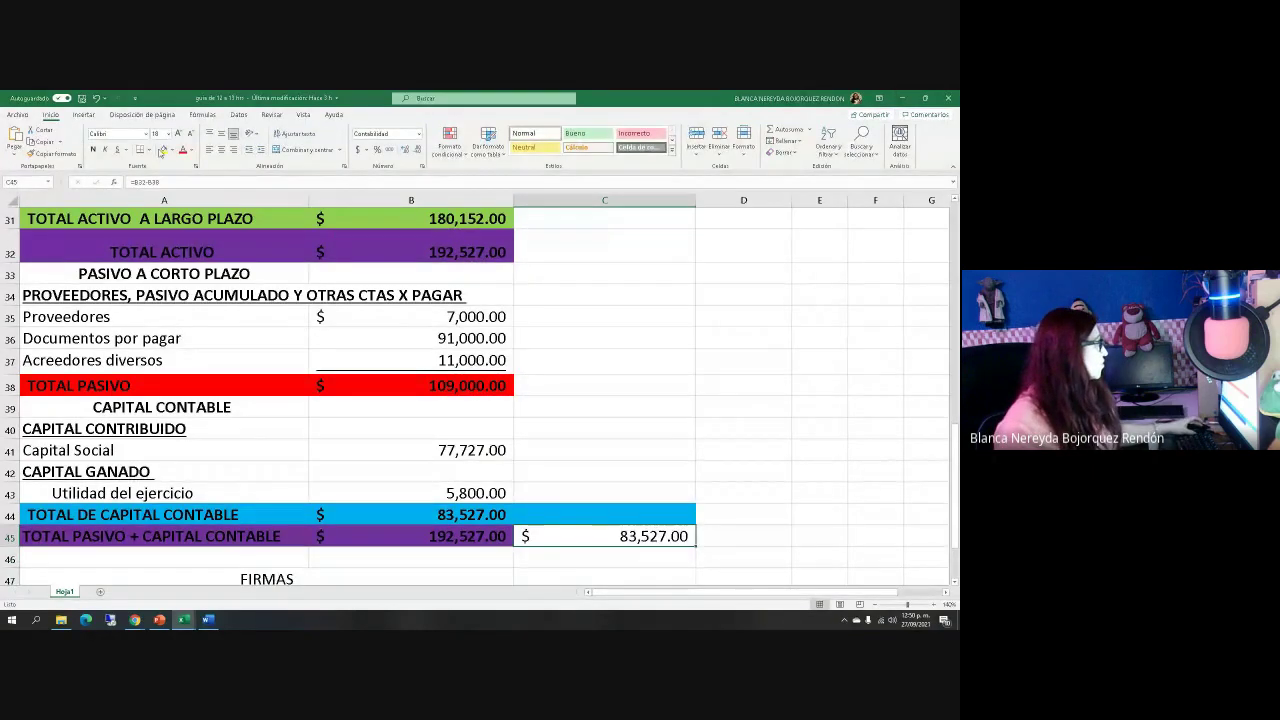
click(171, 149)
click(214, 243)
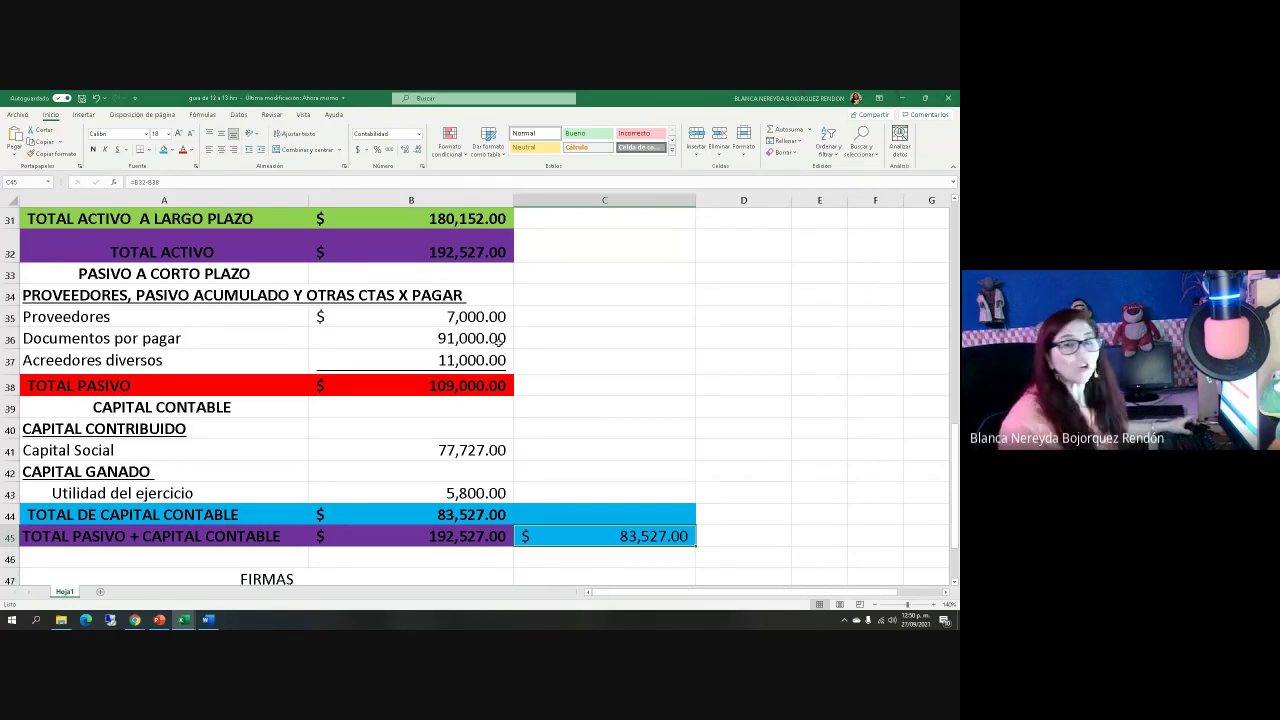
Re-enter the CAJA amount in B15 as the formula =B4, linked to Caja in the account list above.
scroll(498, 343, up, 5)
scroll(498, 343, up, 5)
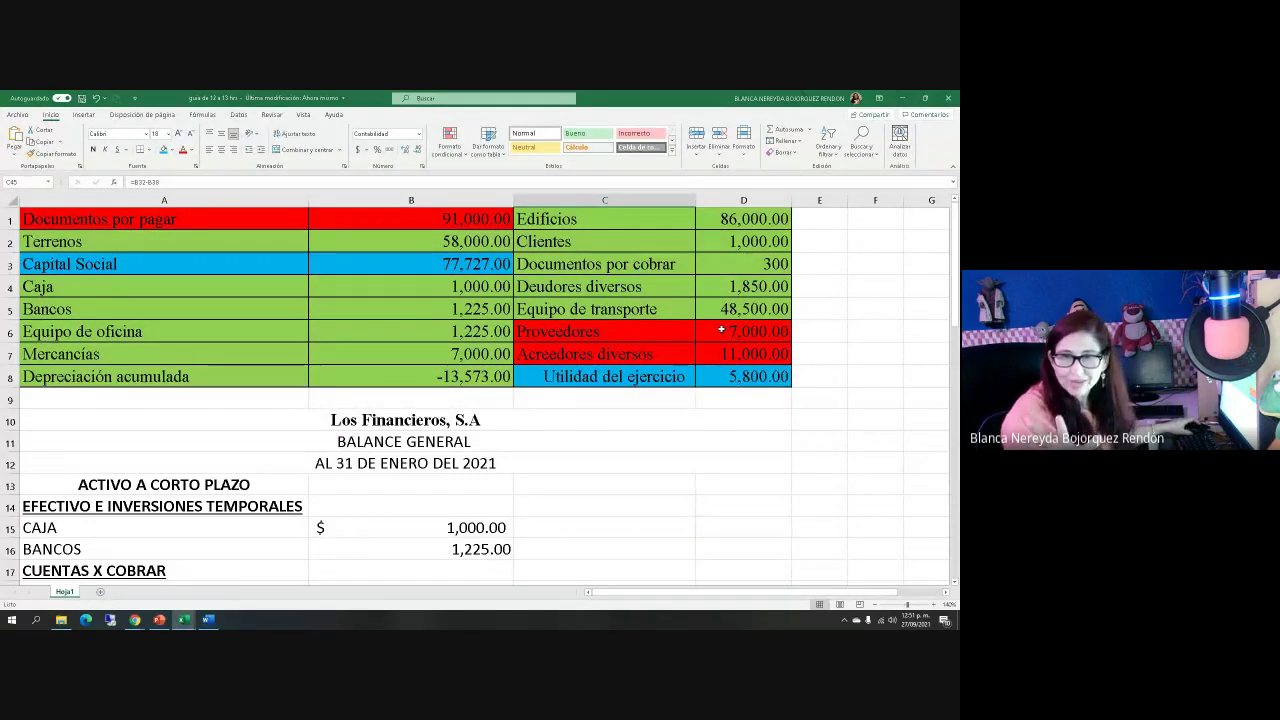
scroll(517, 431, down, 1)
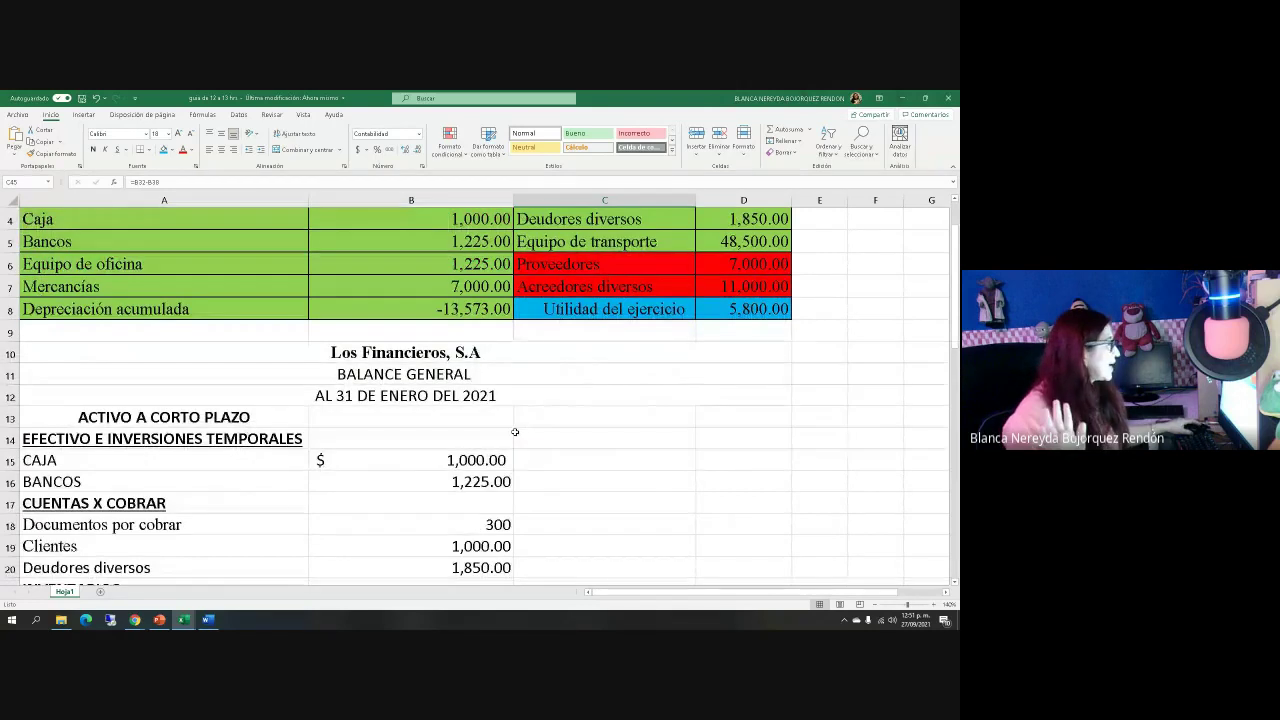
click(366, 462)
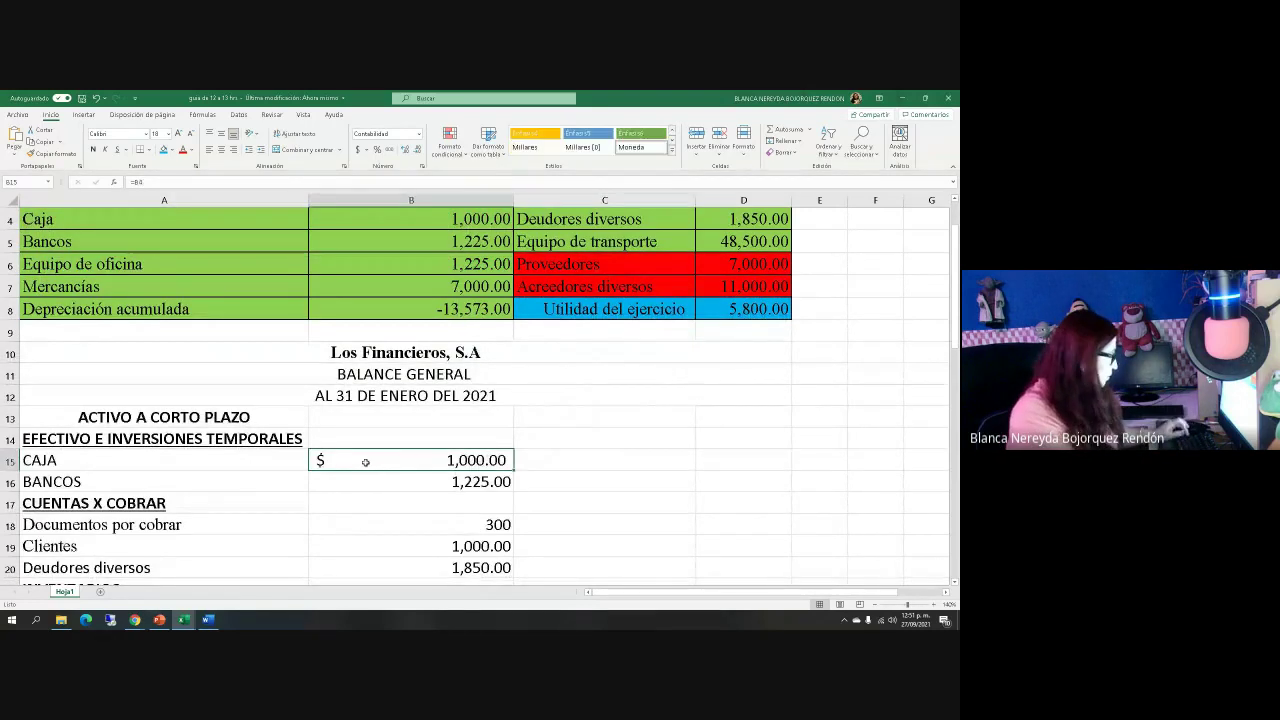
text(=)
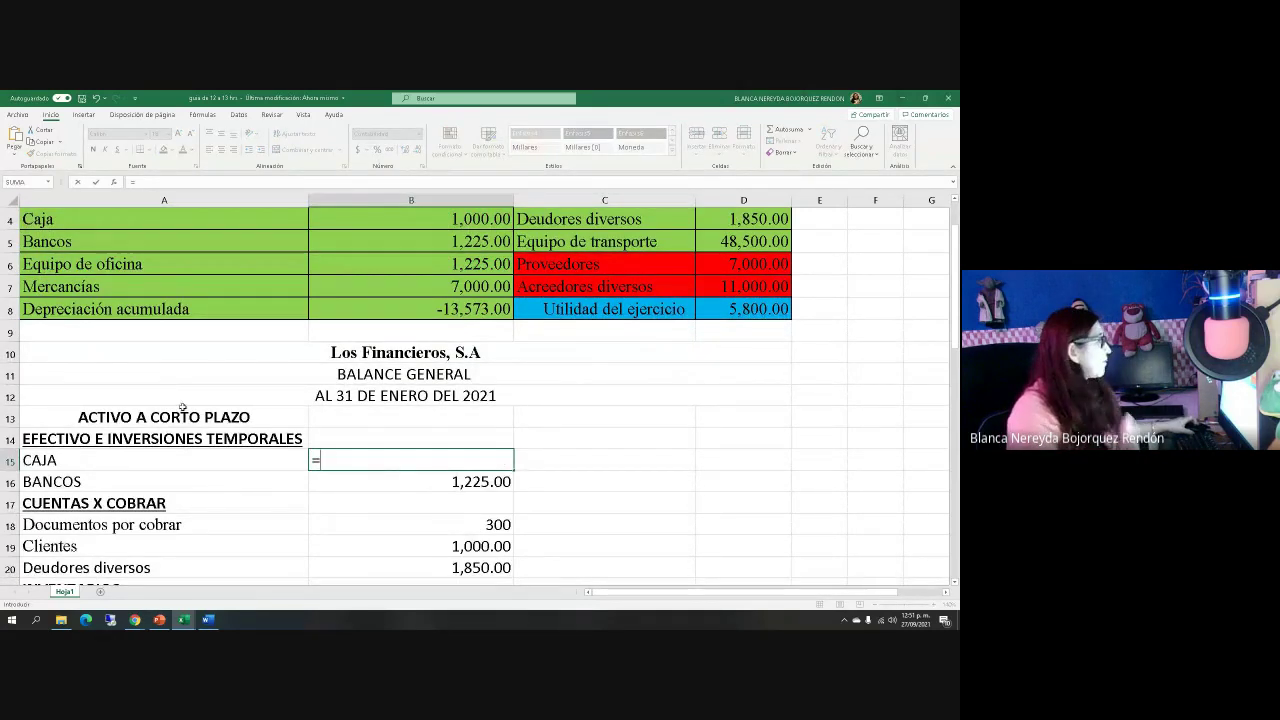
scroll(183, 408, up, 1)
click(404, 287)
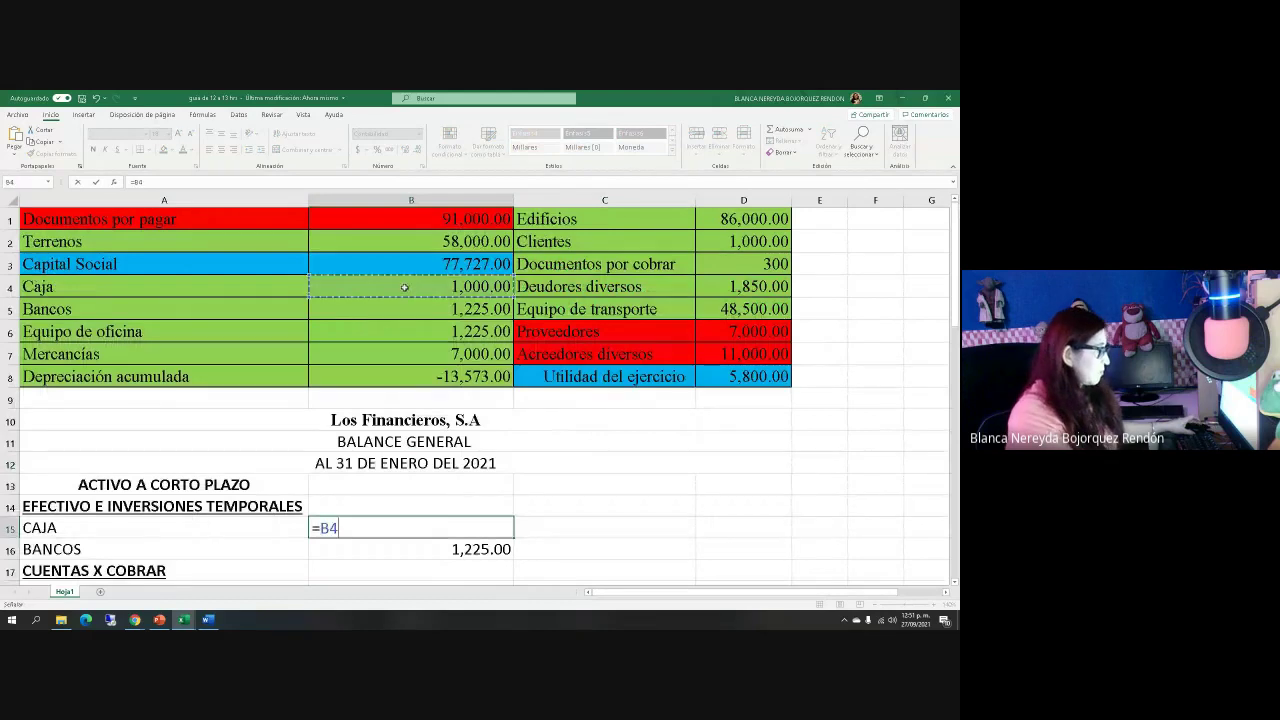
key(Return)
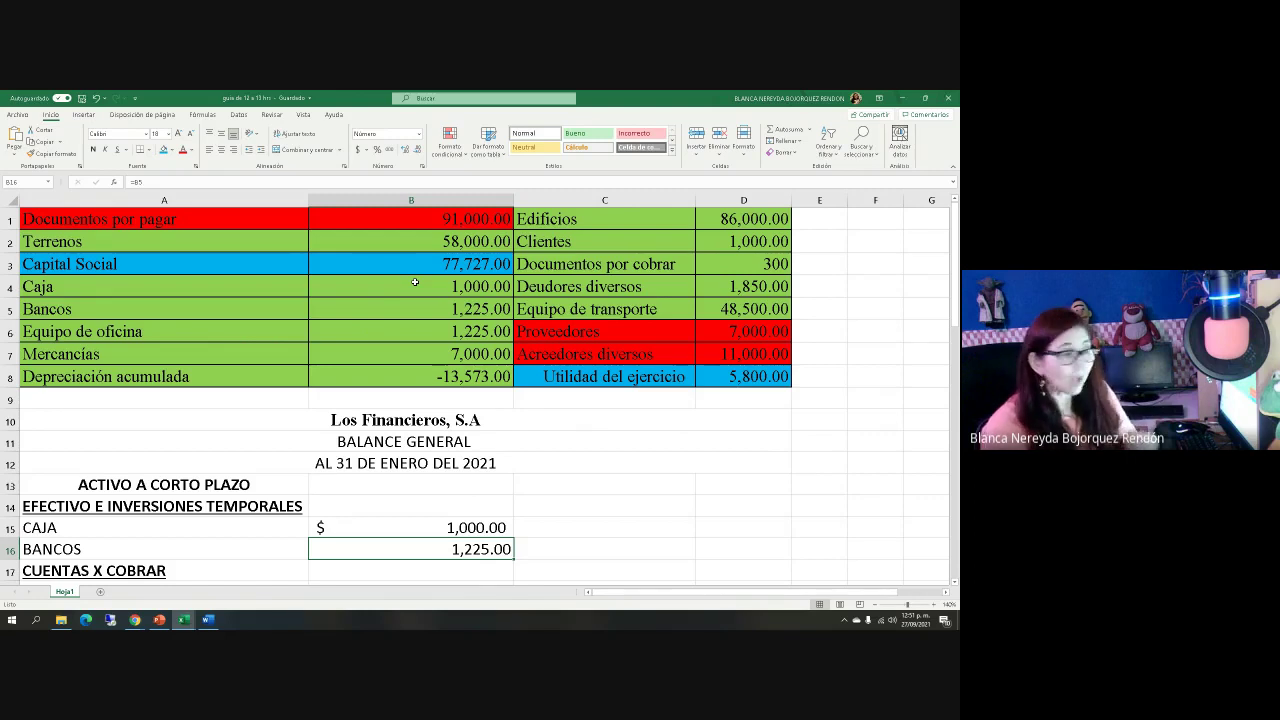
Look over the short-term and long-term asset sections of the balance sheet down to the liabilities.
scroll(612, 322, down, 2)
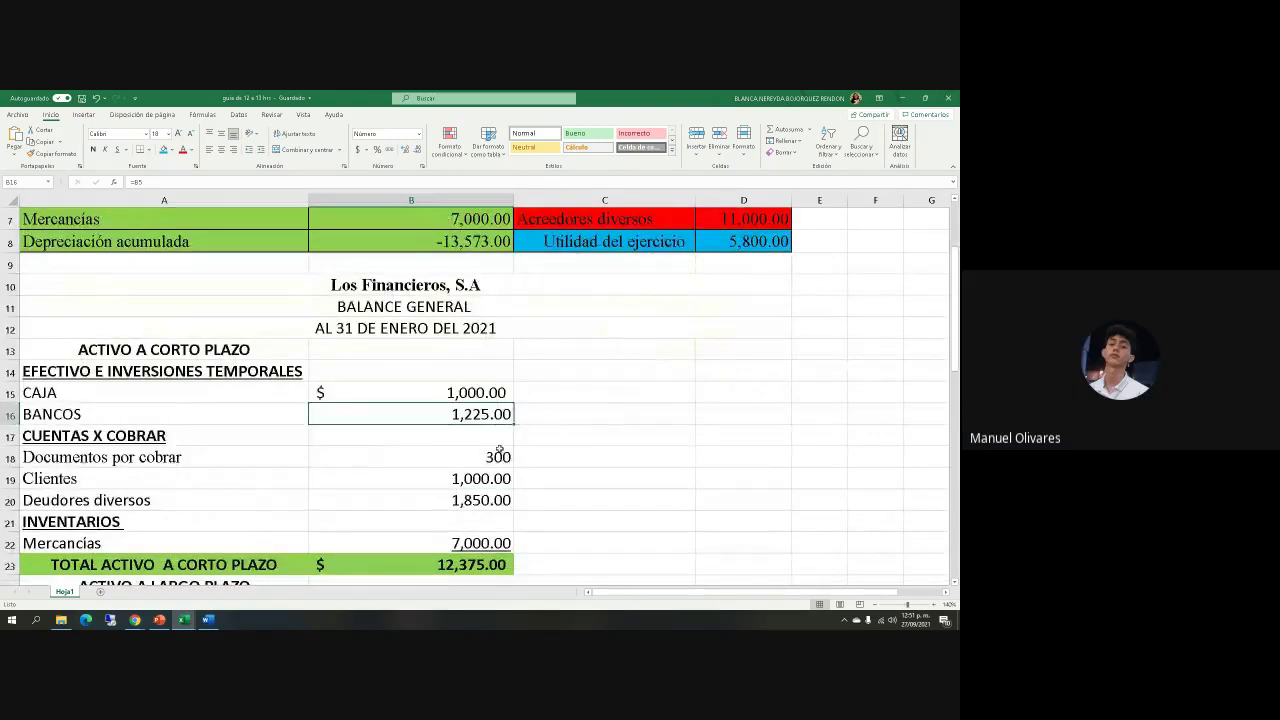
scroll(499, 451, down, 5)
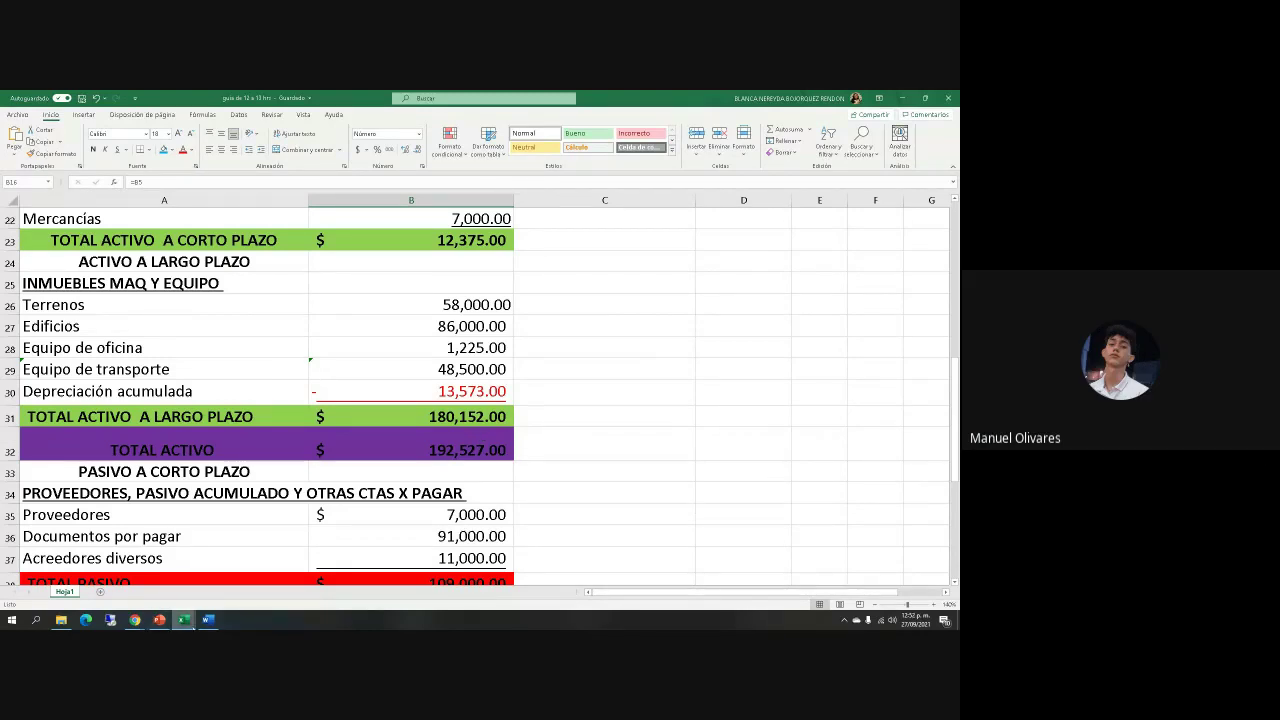
Switch to the ejercicio 3 10 a11 am workbook and look over the LOS ANIMADORES SA balance sheet in report form.
mouse_move(187, 625)
click(270, 572)
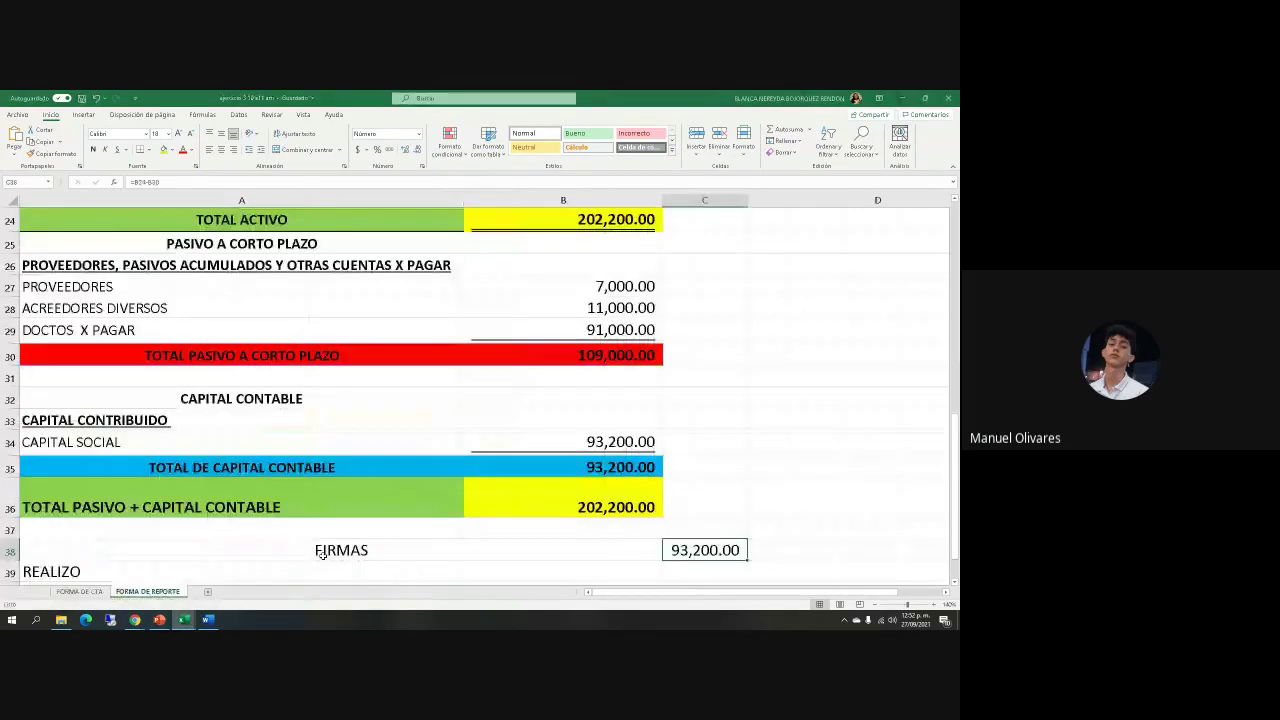
scroll(445, 474, up, 4)
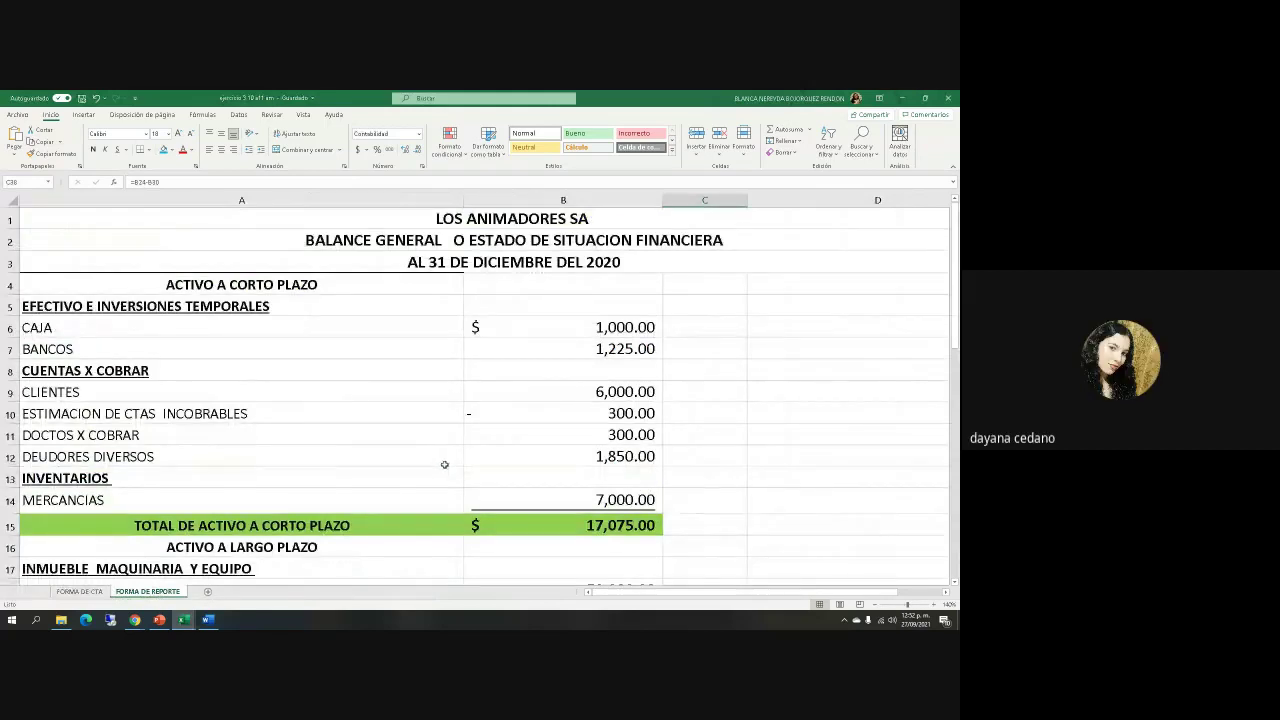
scroll(444, 463, down, 7)
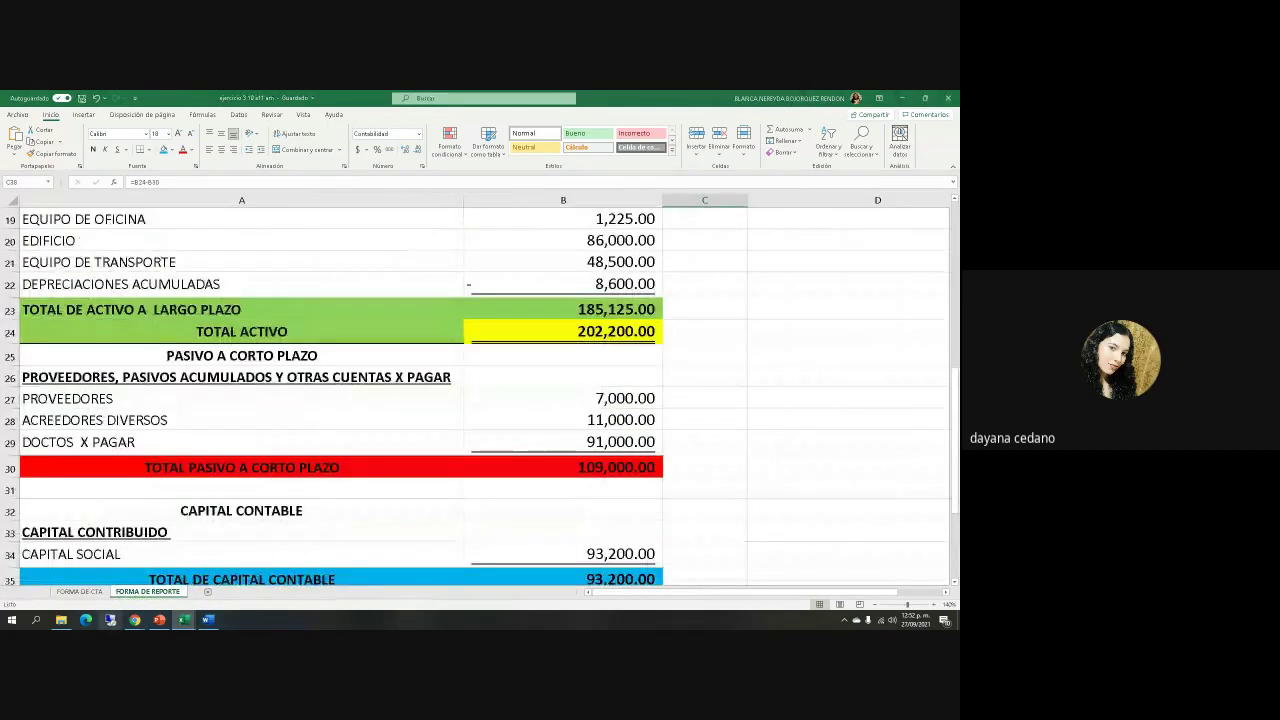
Show the FORMA DE CTA sheet and look over its balance sheet down to the note below the signatures.
click(62, 592)
scroll(355, 403, up, 9)
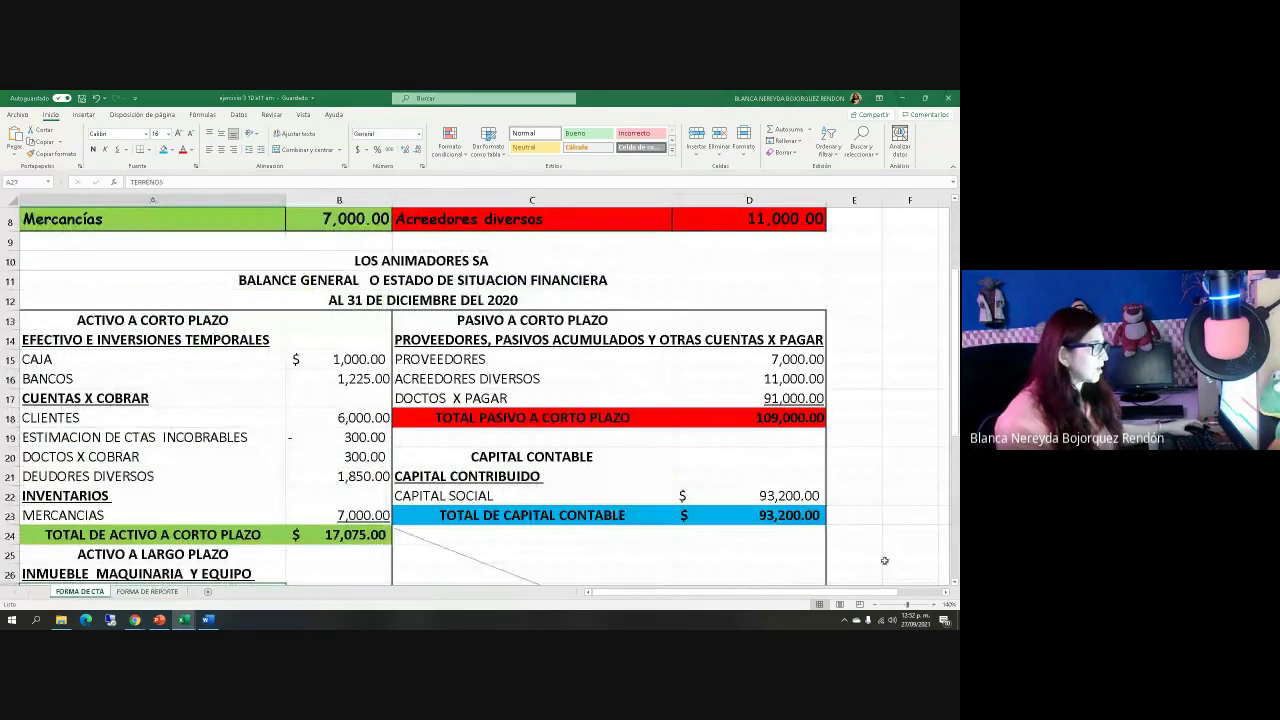
scroll(345, 538, down, 4)
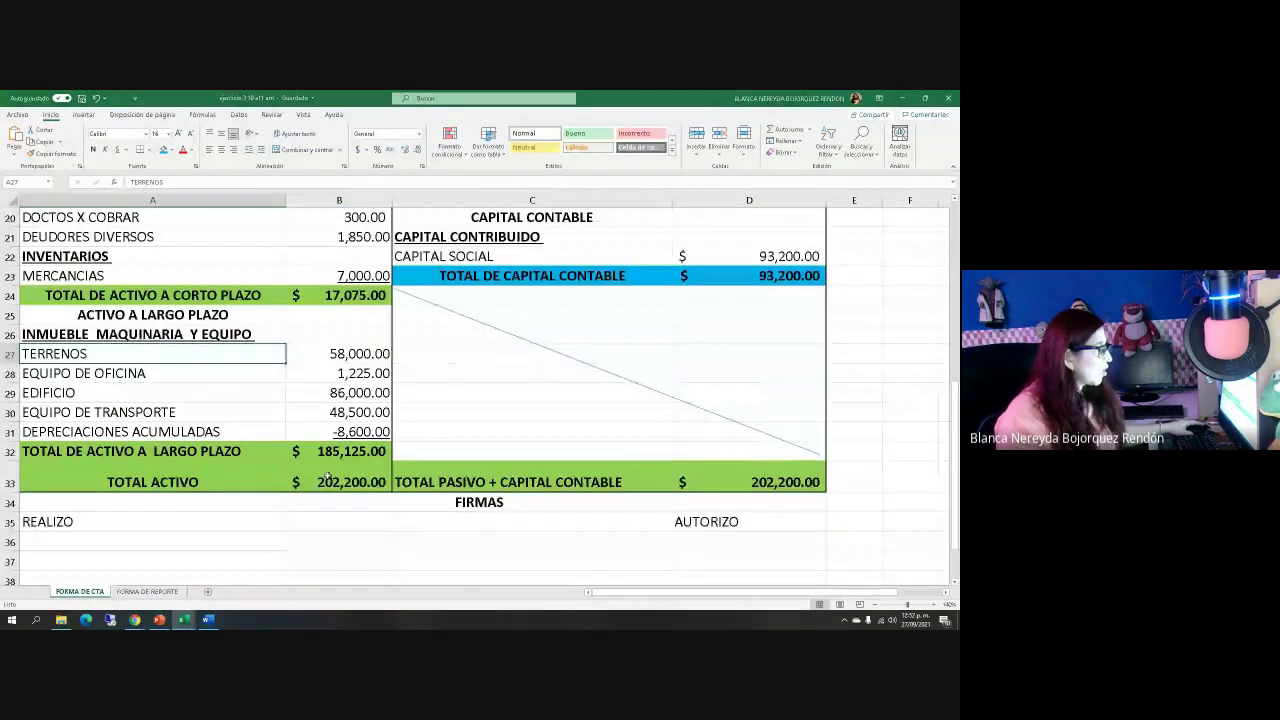
scroll(285, 467, down, 3)
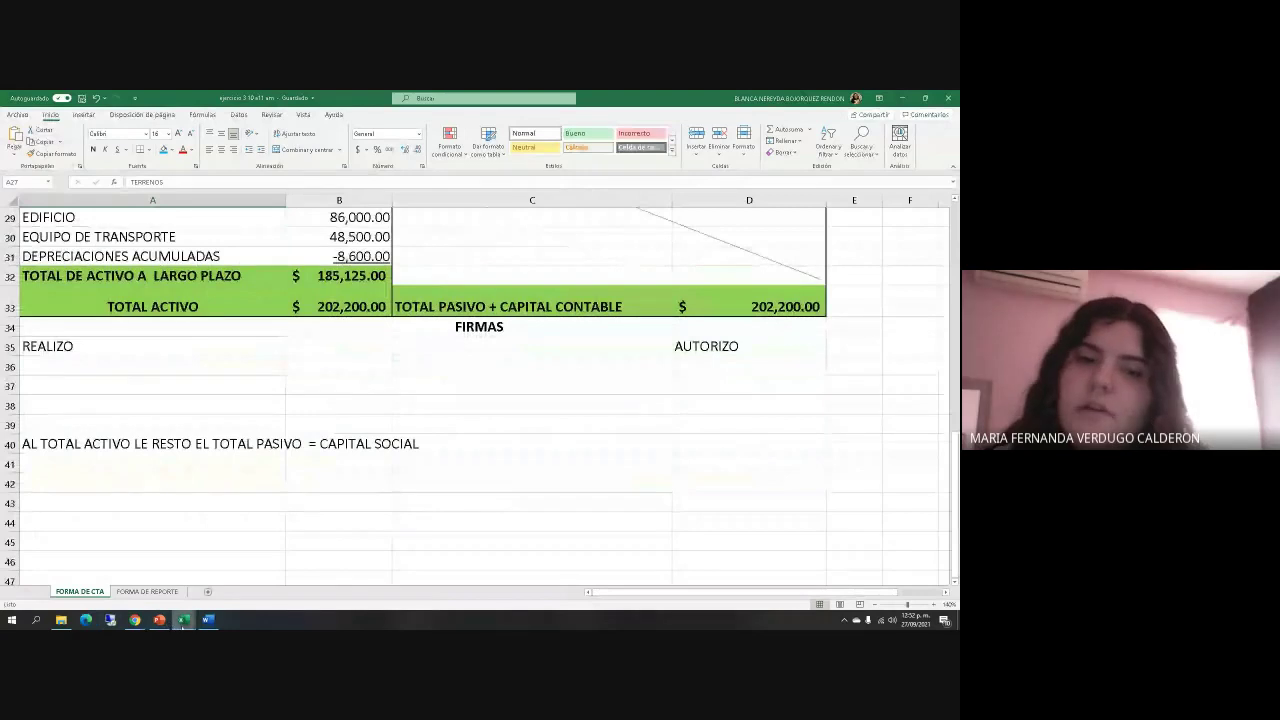
Bring up the ejercicio 3 10 a11 am workbook from the COMPETENCIA 3 folder and view its account list.
mouse_move(184, 622)
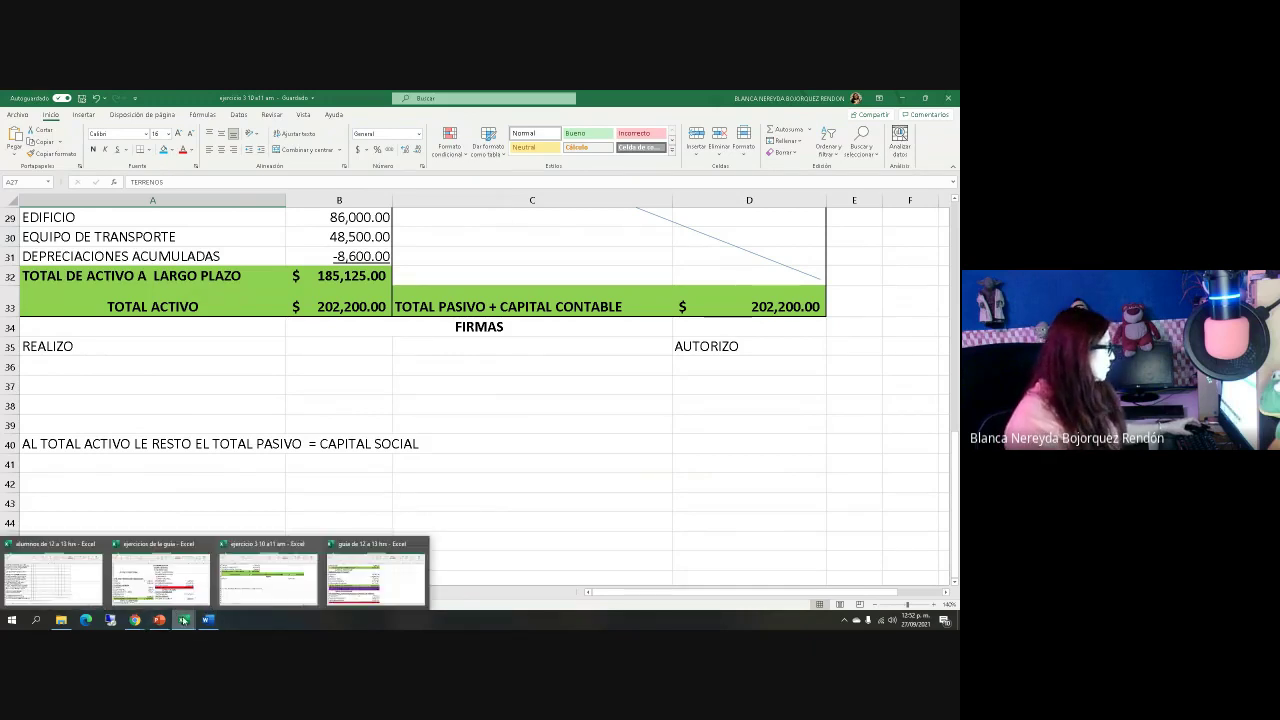
click(61, 620)
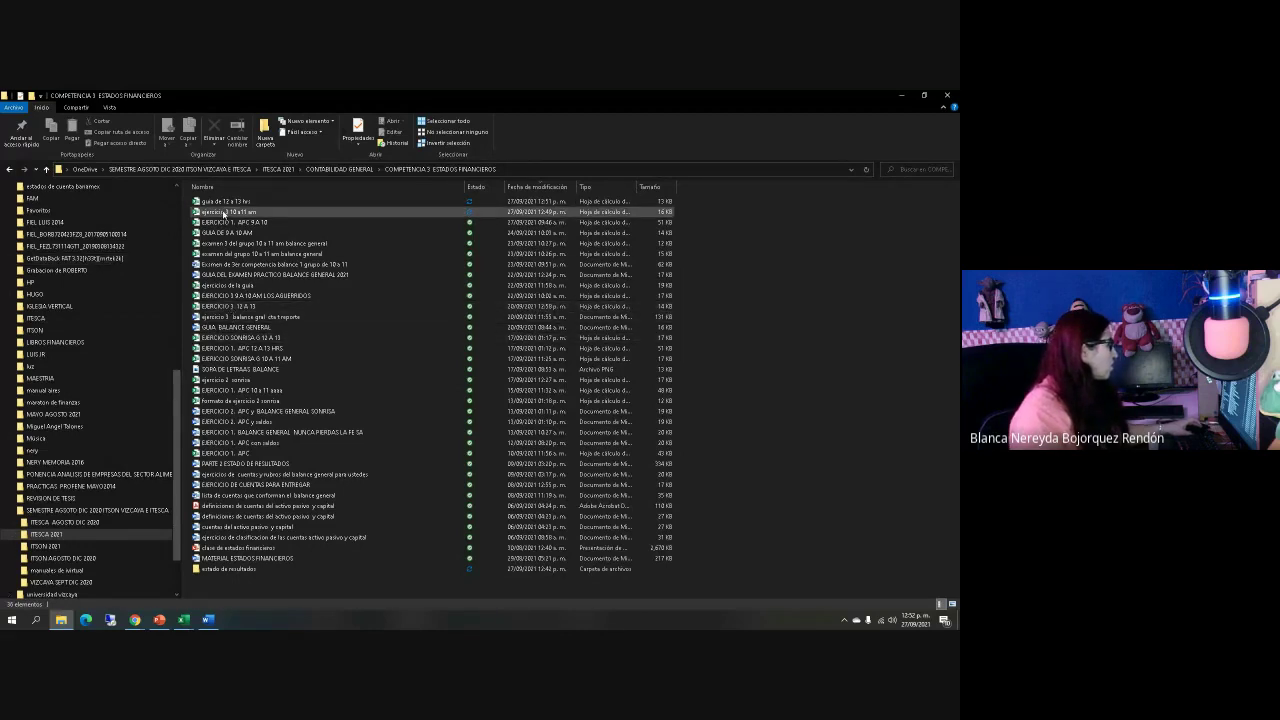
double_click(226, 212)
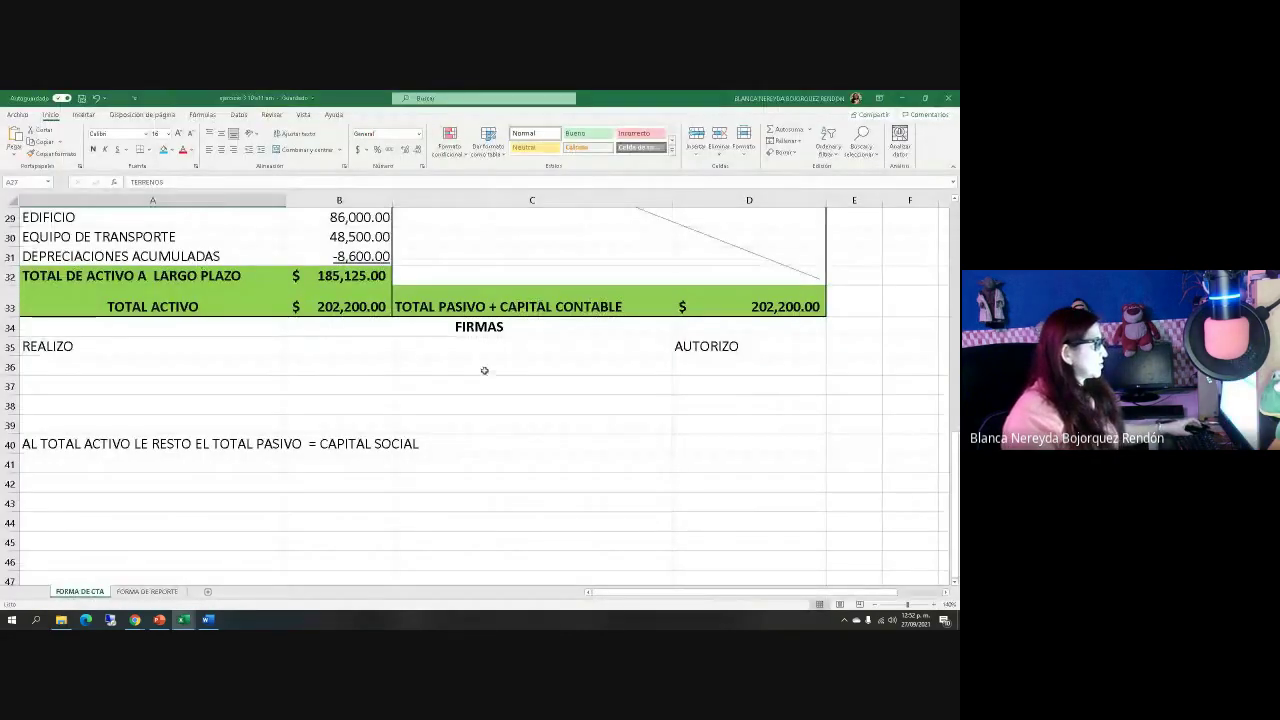
scroll(484, 370, up, 10)
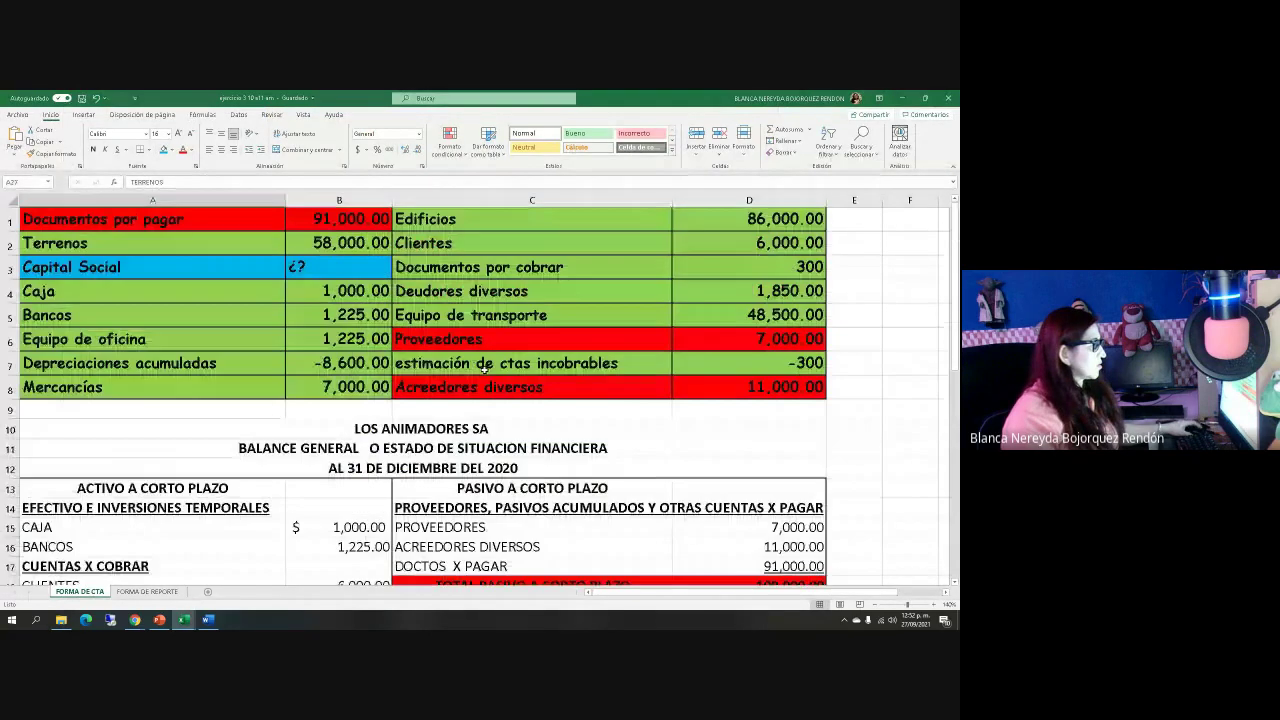
Open the EJERCICIO 3 9 A 10 AM LOS AGUERRIDOS workbook from the COMPETENCIA 3 folder and look over the balance sheet in Hoja3.
click(893, 97)
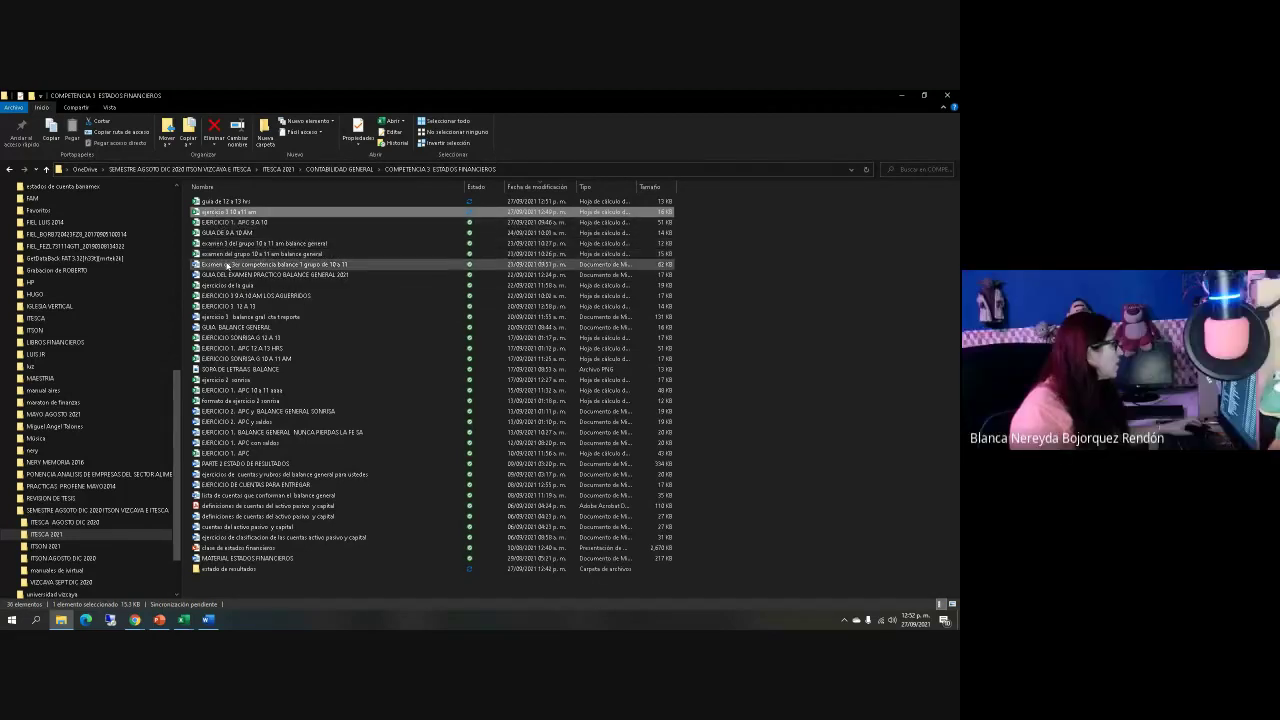
click(229, 298)
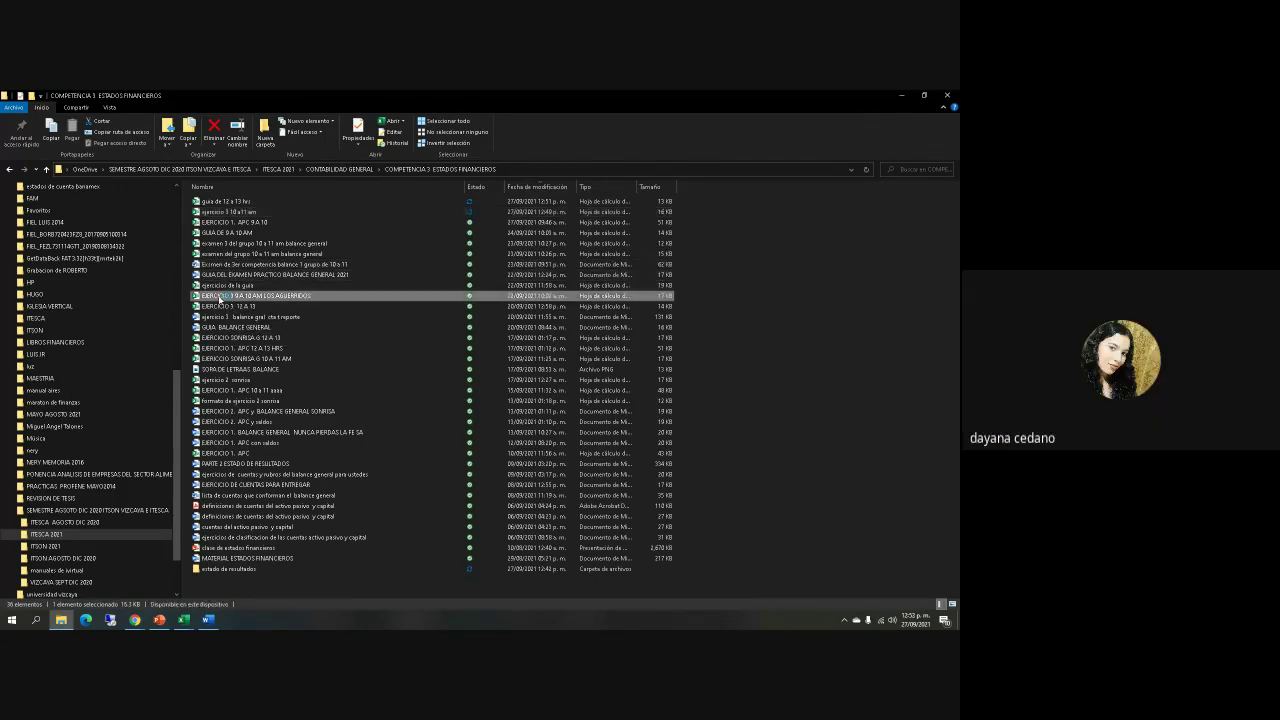
key(alt+Tab)
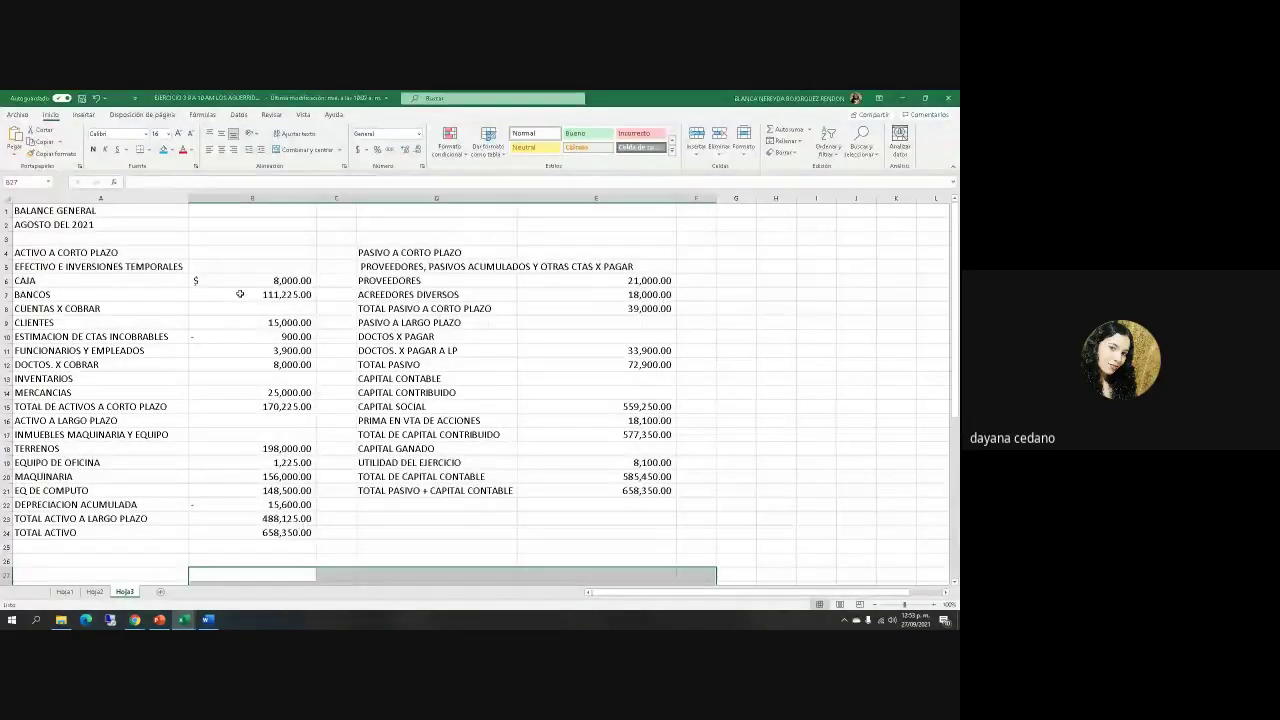
scroll(294, 420, down, 1)
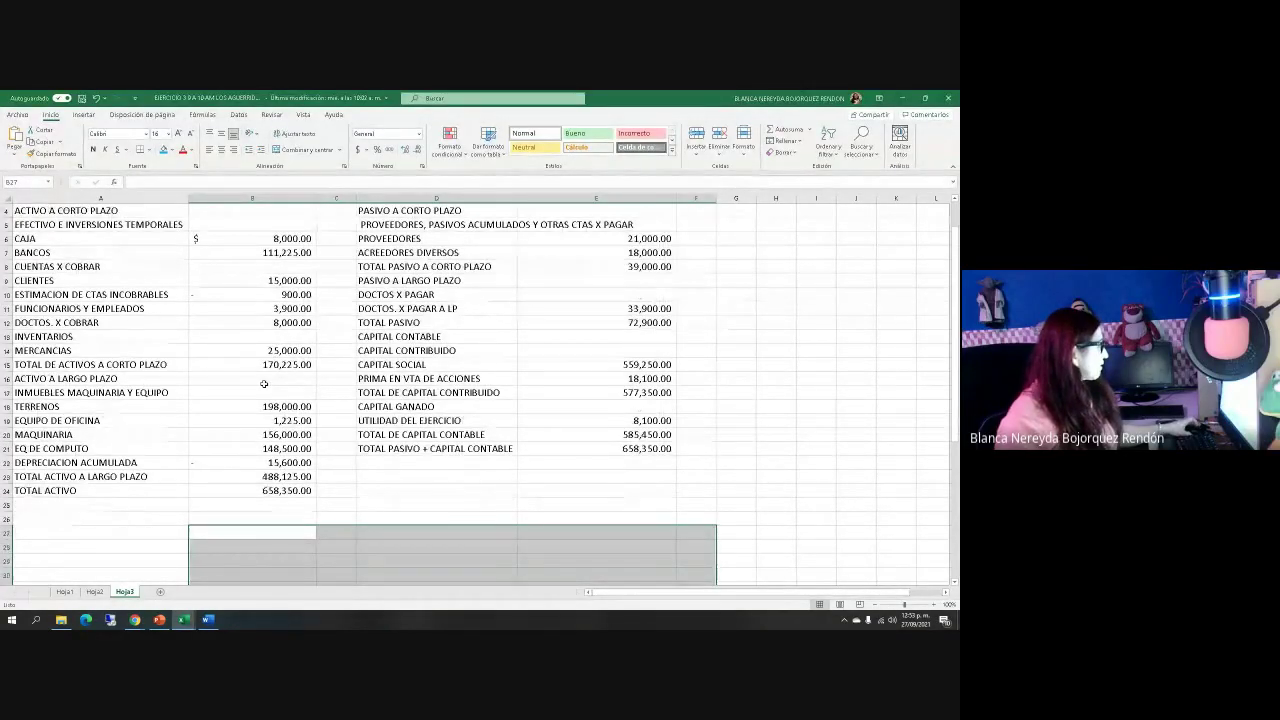
scroll(252, 419, up, 1)
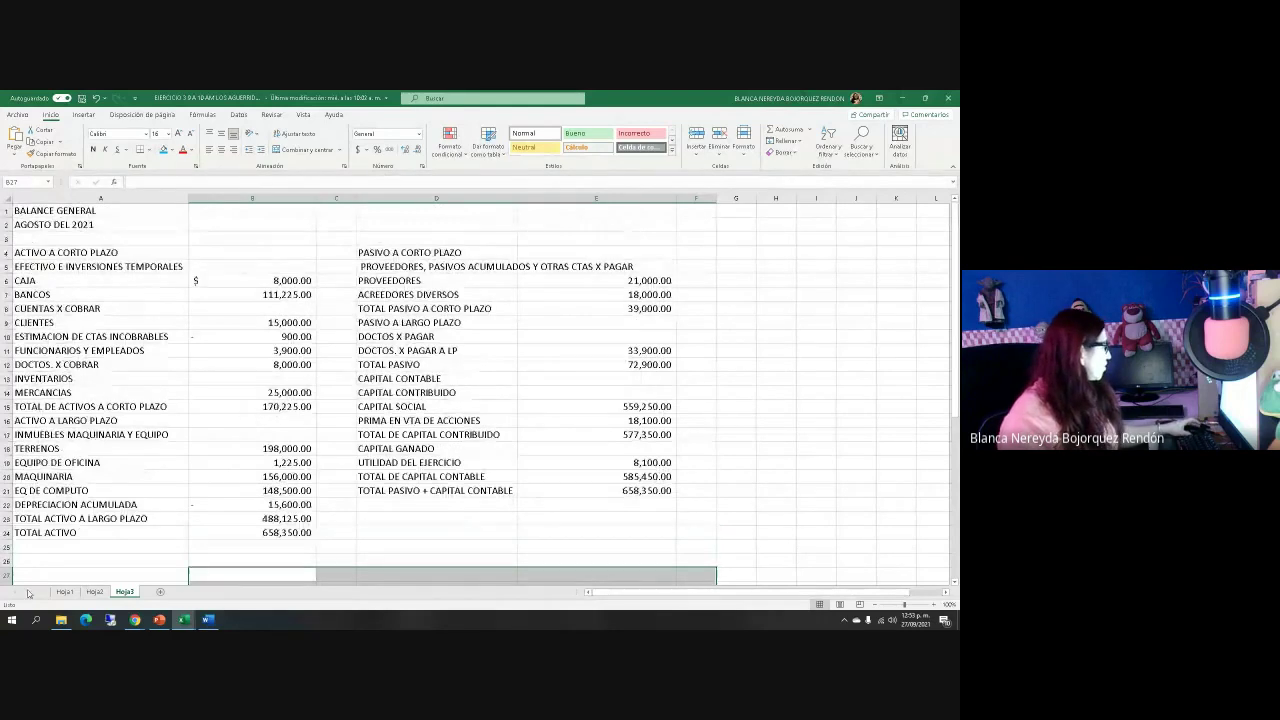
Show Hoja1 and look over the LOS AGUERRIDOS SA balance sheet from assets through liabilities and equity.
click(63, 592)
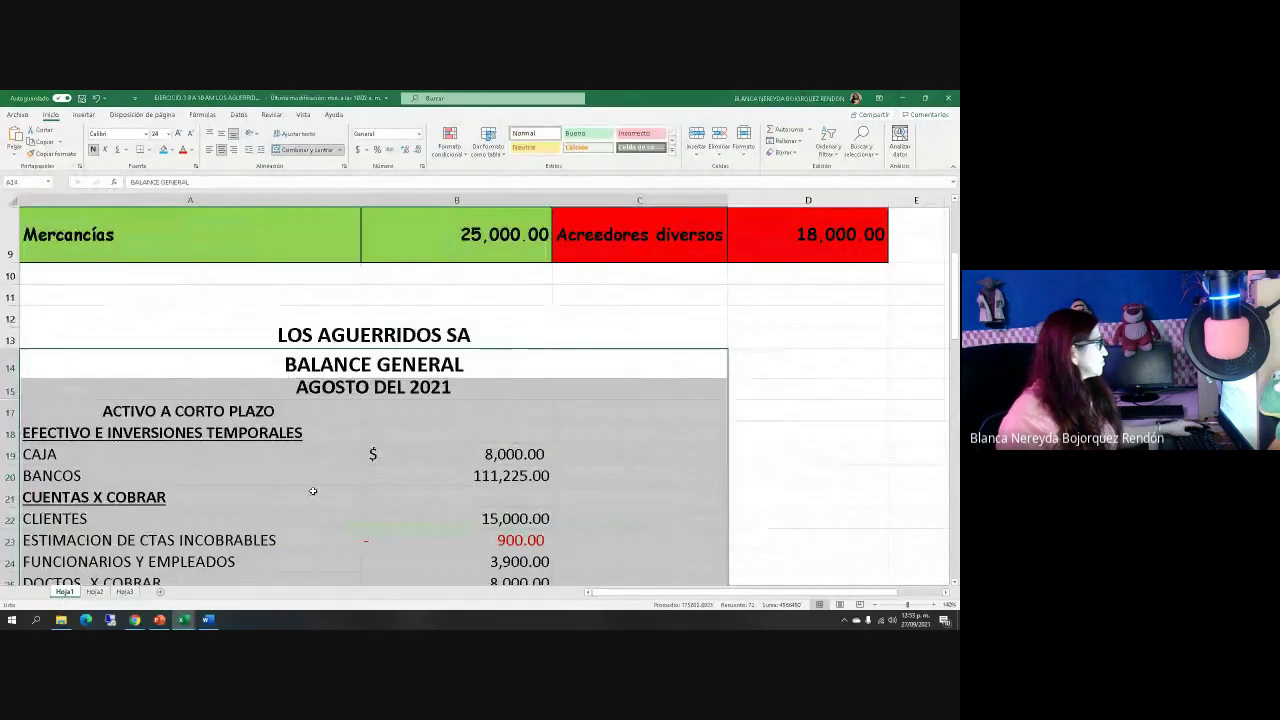
scroll(313, 491, down, 8)
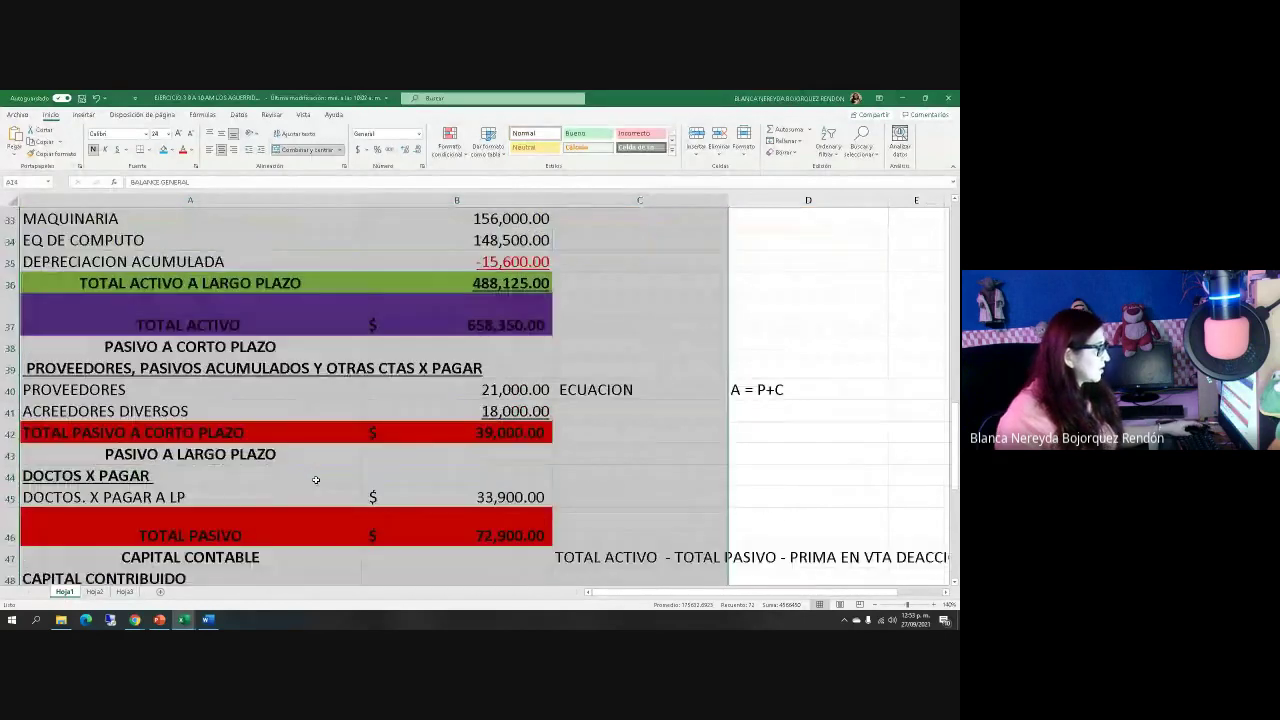
scroll(315, 480, down, 3)
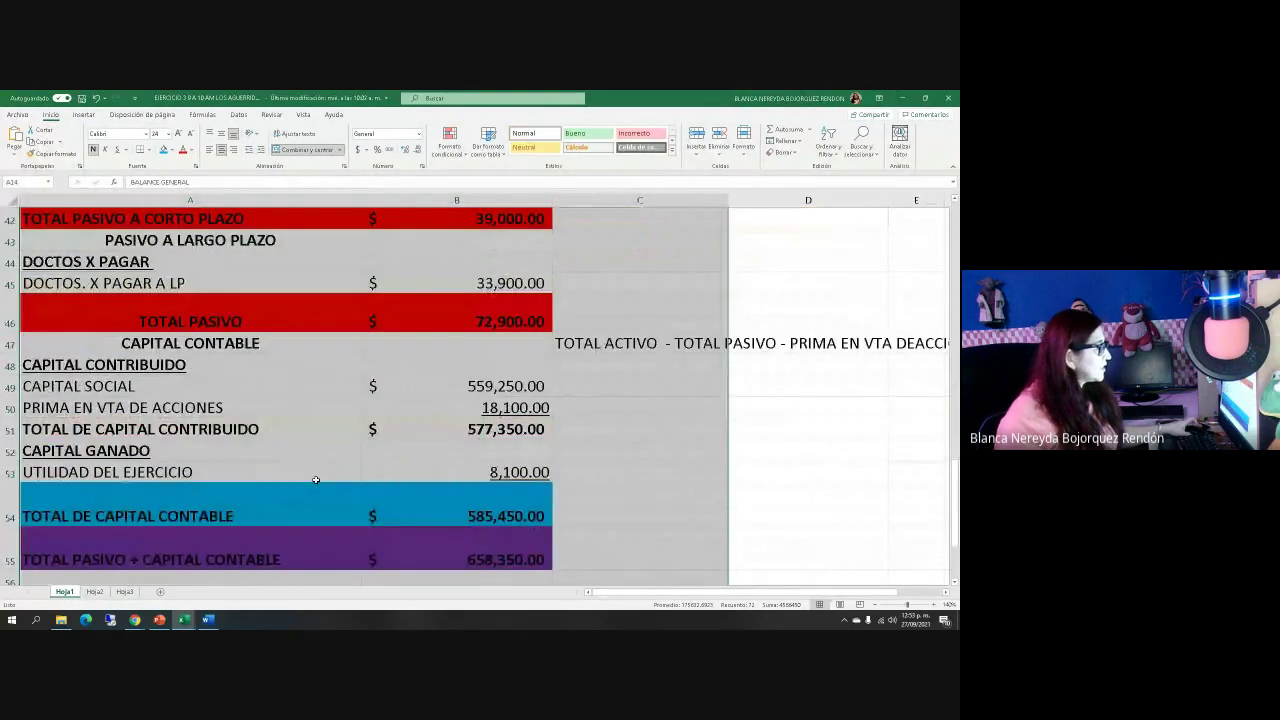
scroll(400, 550, up, 2)
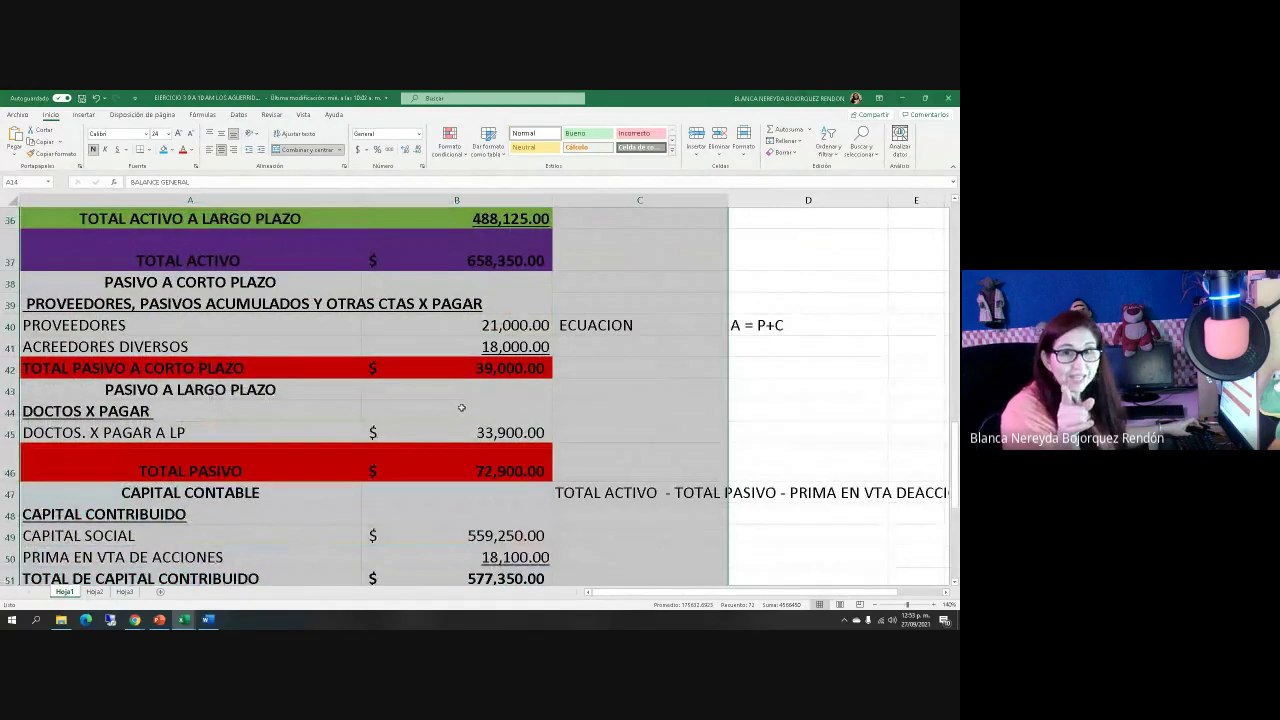
Compare the TOTAL ACTIVO amount in B37 with the TOTAL PASIVO + CAPITAL CONTABLE amount in B55.
click(473, 262)
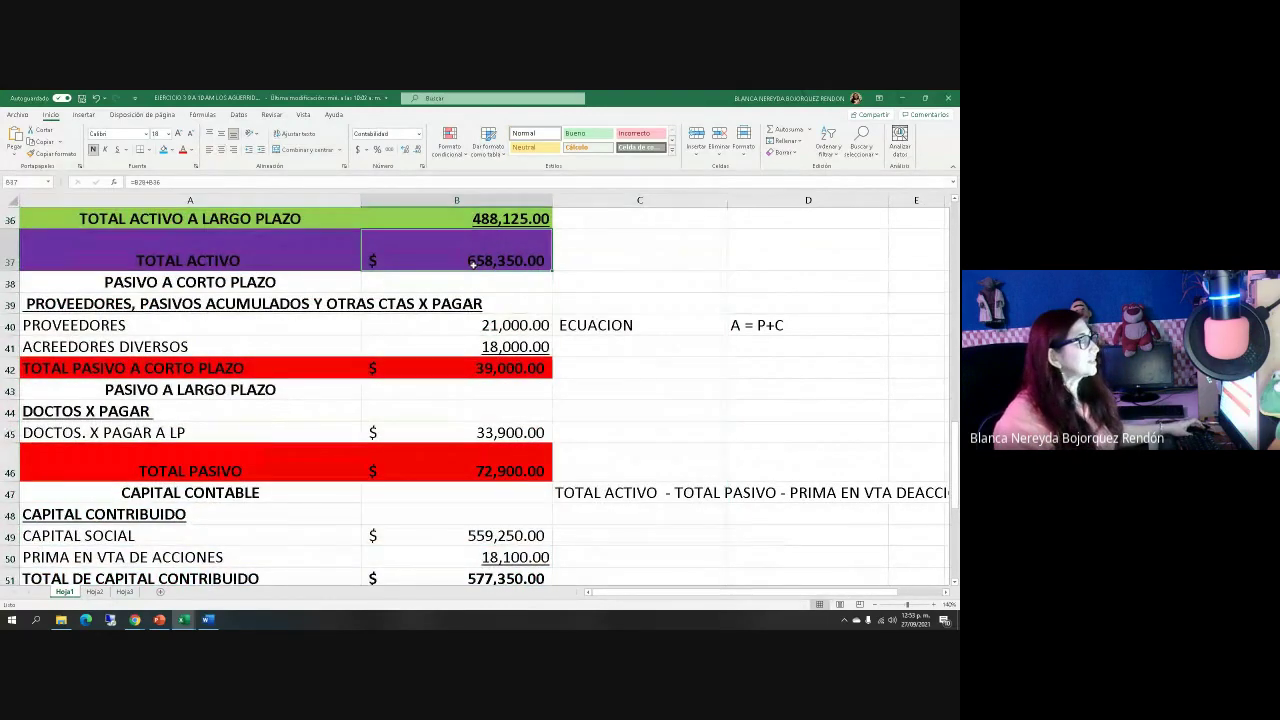
scroll(473, 262, down, 4)
click(473, 414)
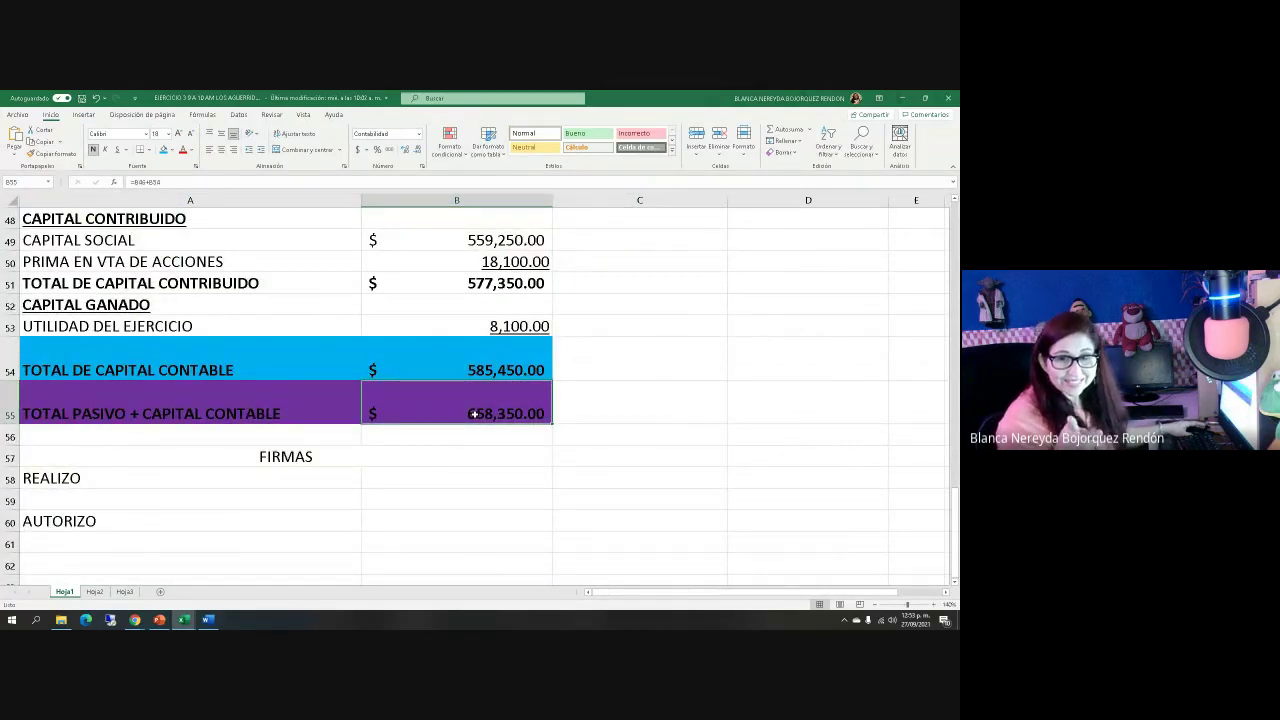
Review the short-term and long-term asset sections, the TOTAL ACTIVO amount in B37 and the liability rows below it.
scroll(397, 432, up, 6)
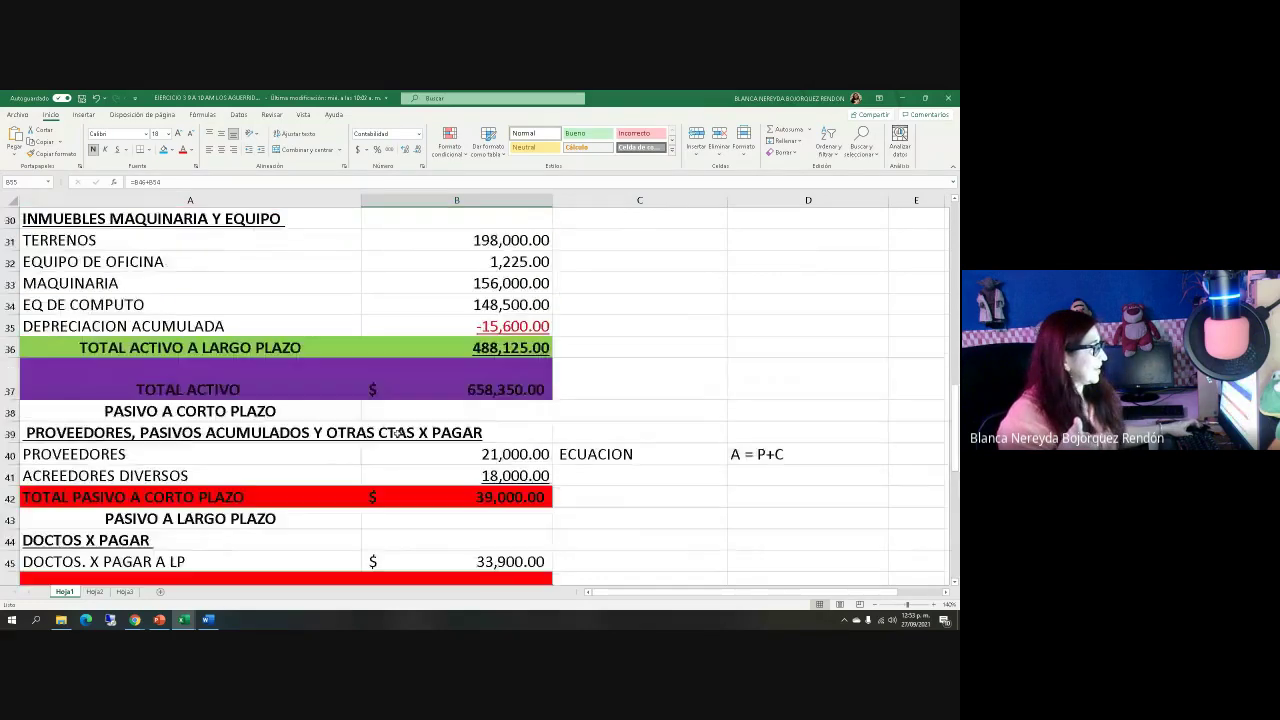
scroll(397, 432, up, 4)
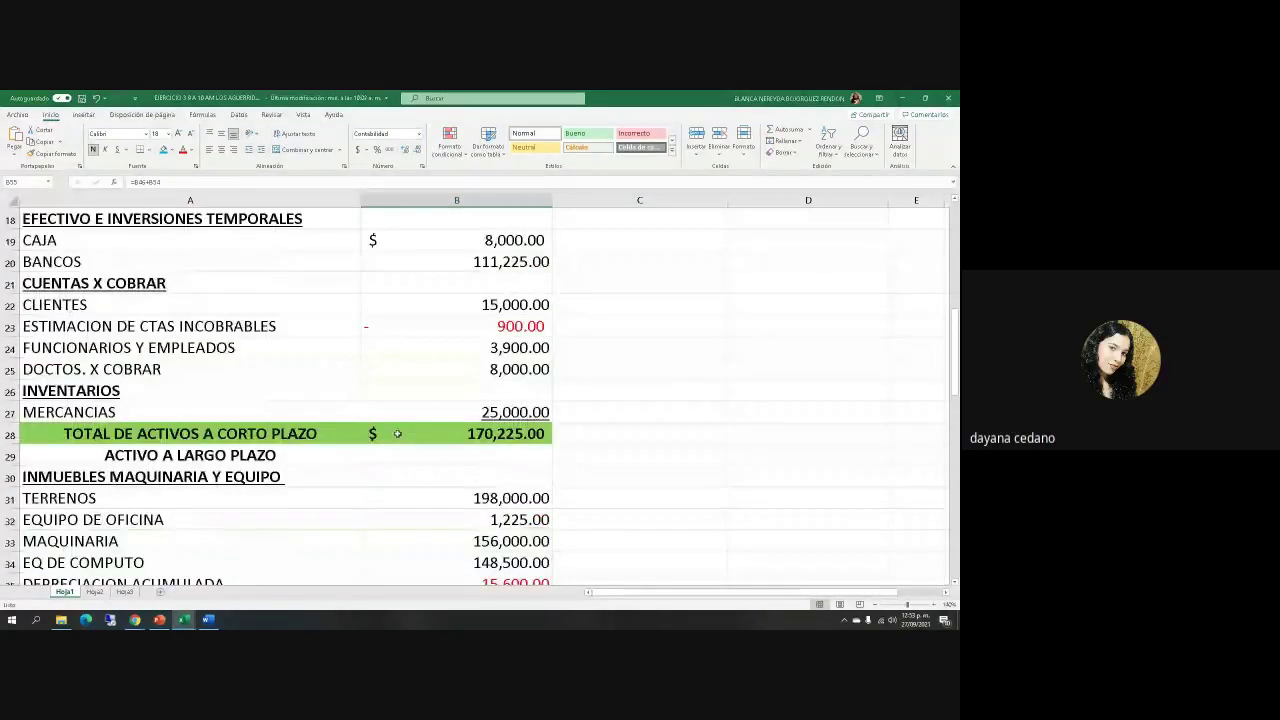
scroll(397, 433, up, 2)
scroll(330, 431, down, 5)
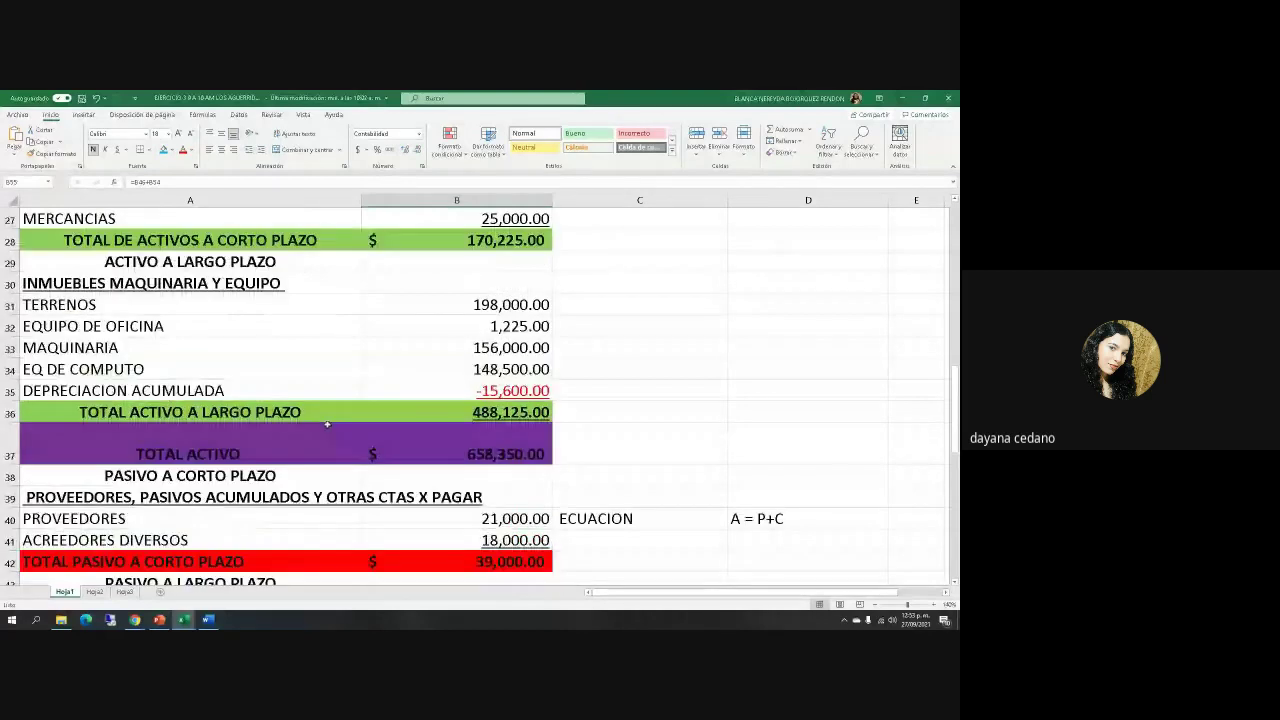
click(451, 457)
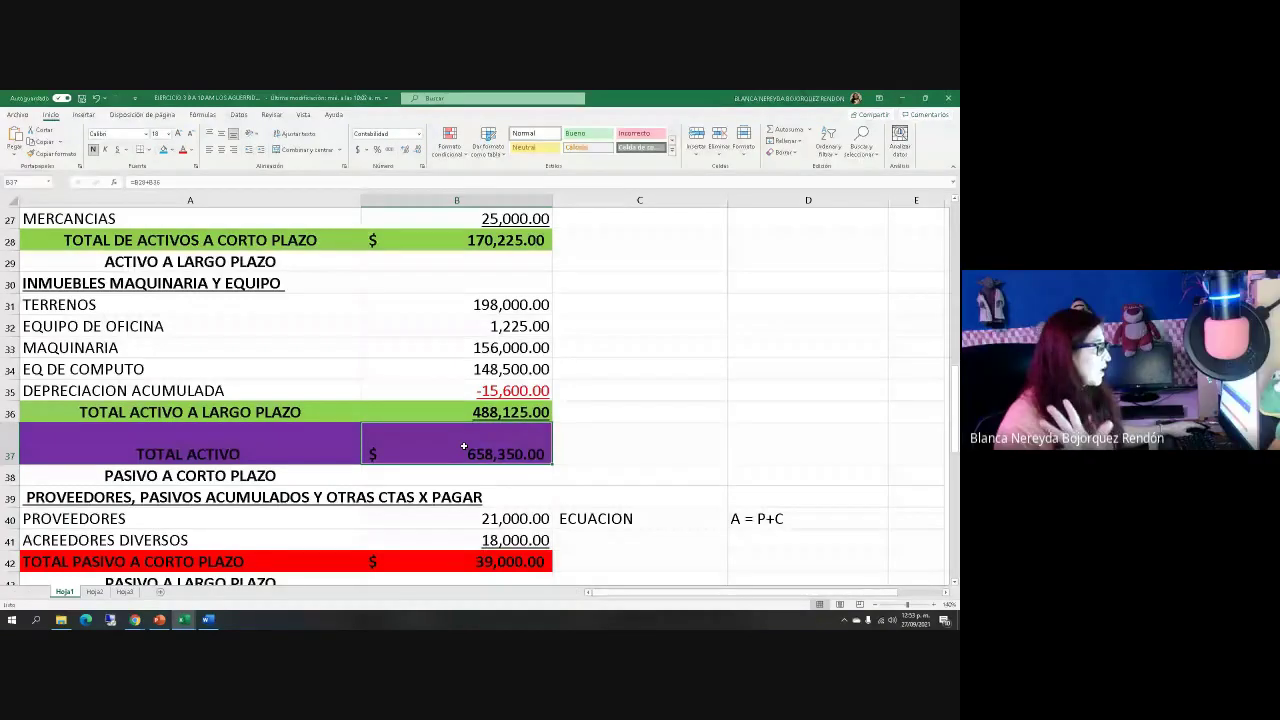
scroll(464, 446, down, 2)
scroll(464, 441, down, 1)
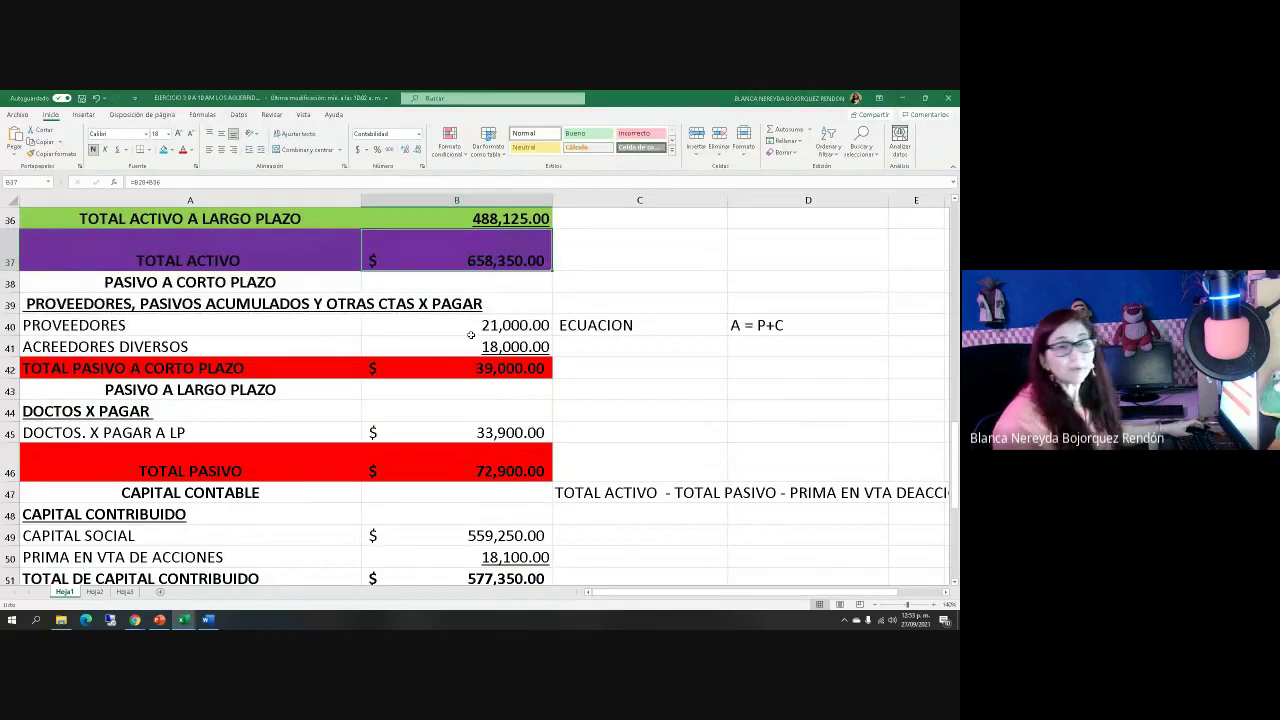
Check the colour-coded account list at the start of Hoja1 against the asset and liability sections of the balance sheet.
scroll(412, 352, up, 12)
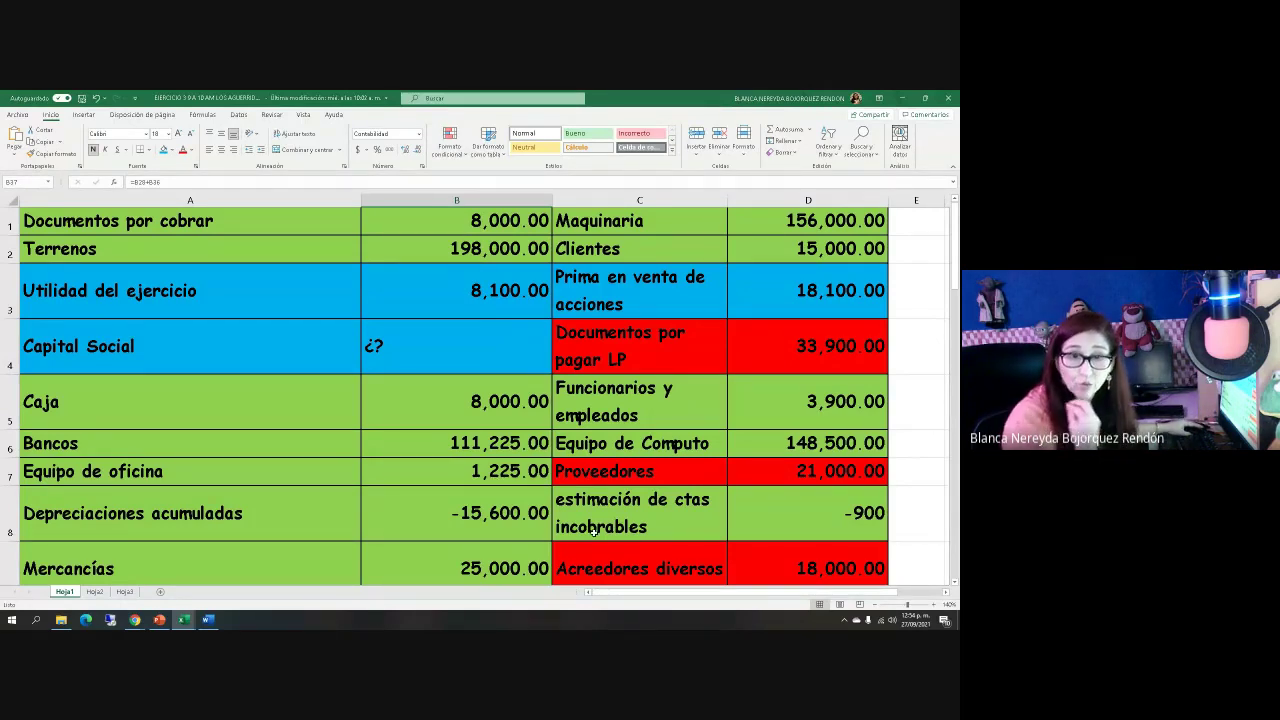
scroll(566, 514, down, 7)
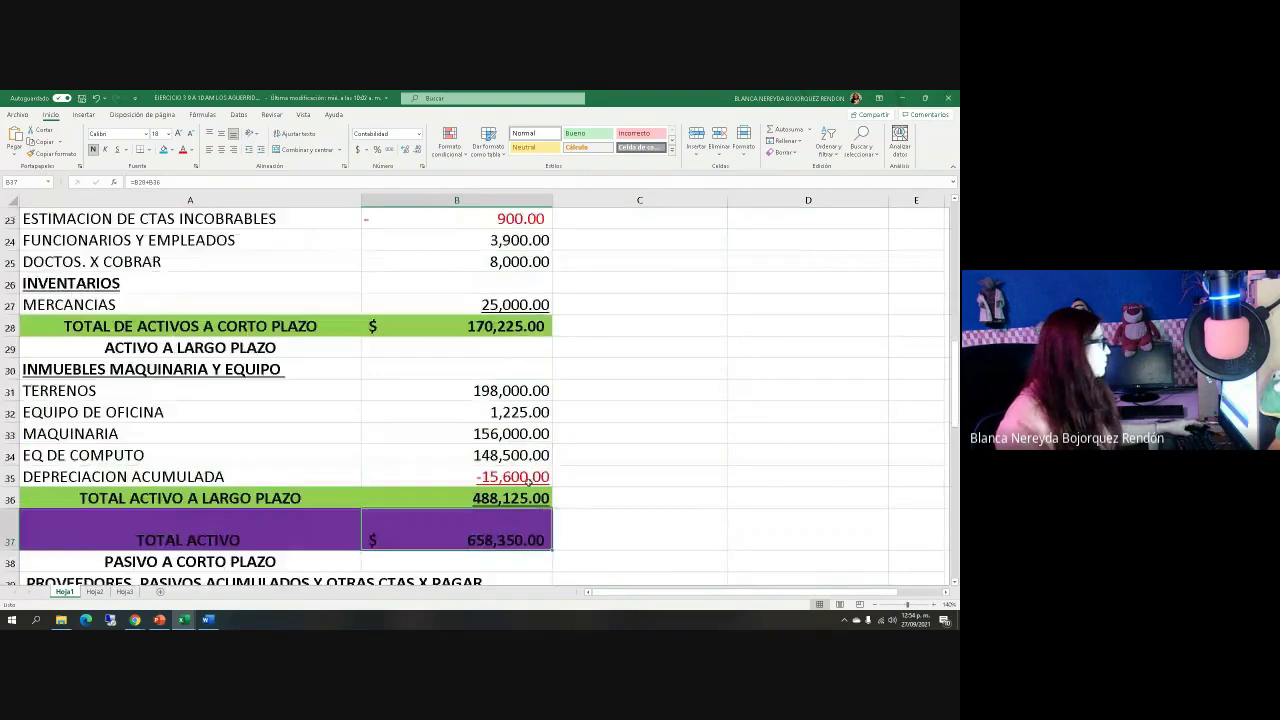
scroll(37, 430, down, 4)
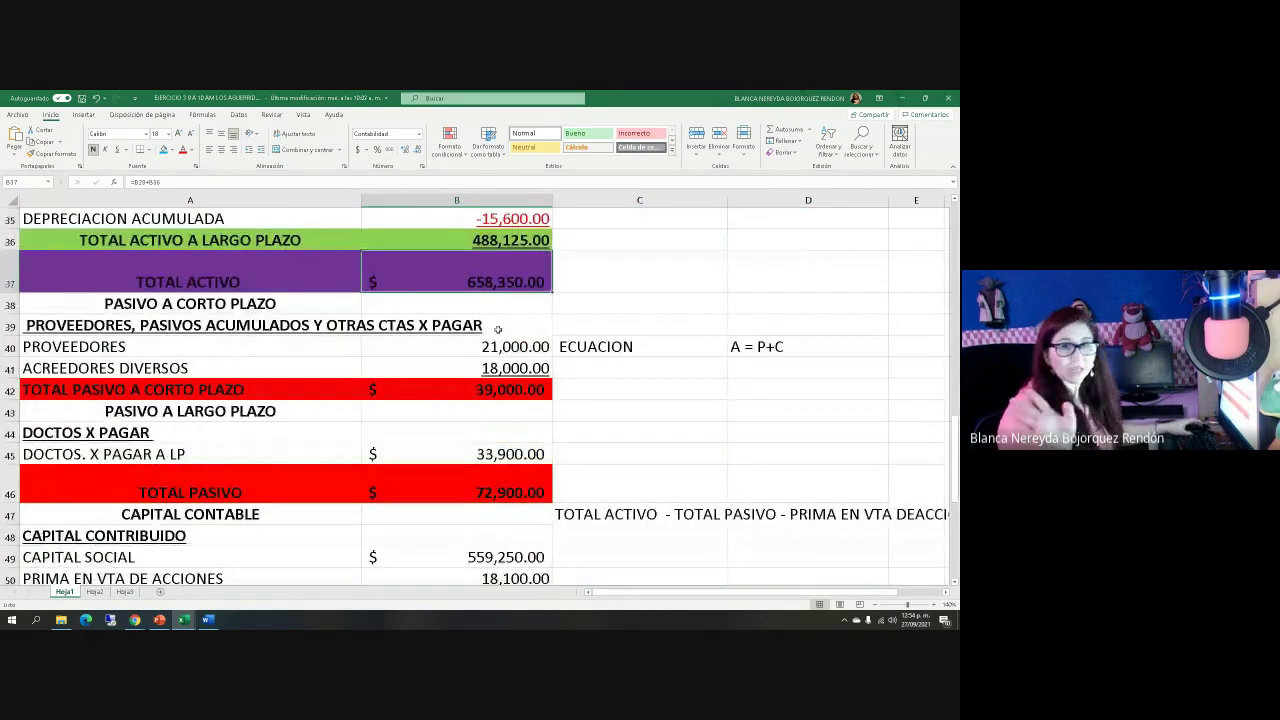
Examine the short-term liabilities total in B42 and the TOTAL PASIVO formula in B46, marking the range B42:B45 that feeds it.
click(458, 369)
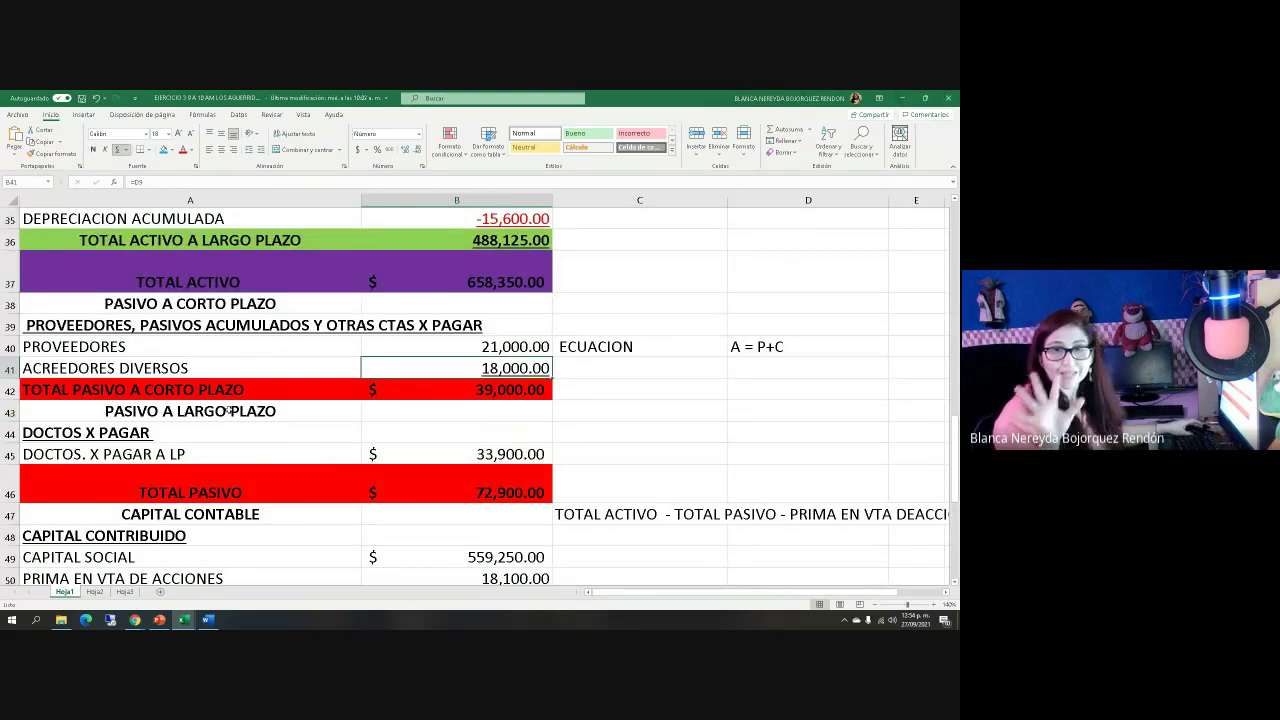
click(463, 393)
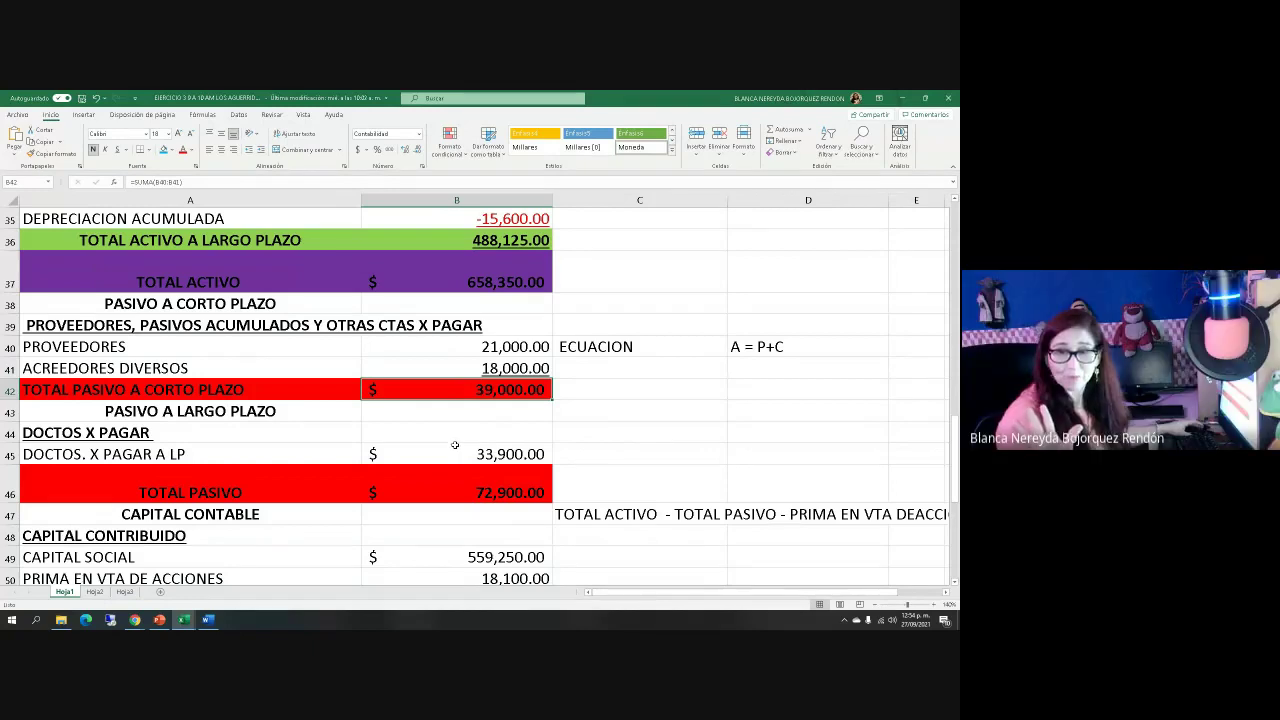
scroll(455, 445, down, 1)
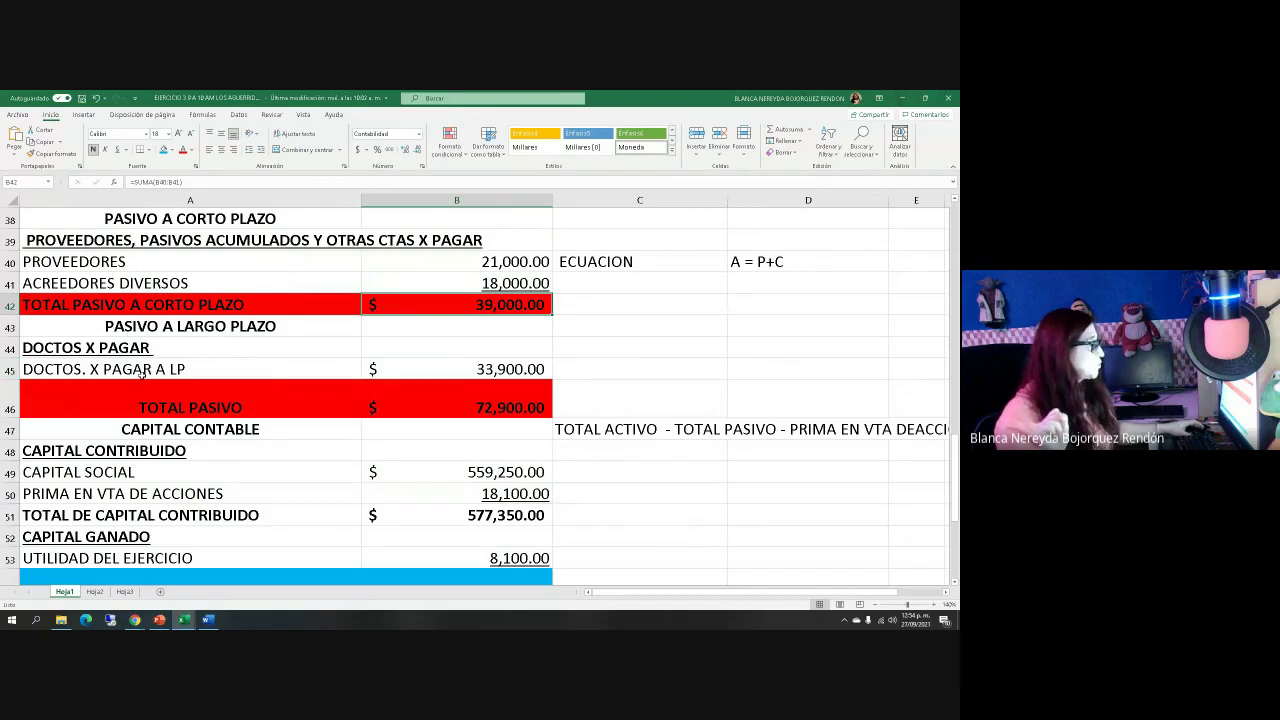
click(483, 407)
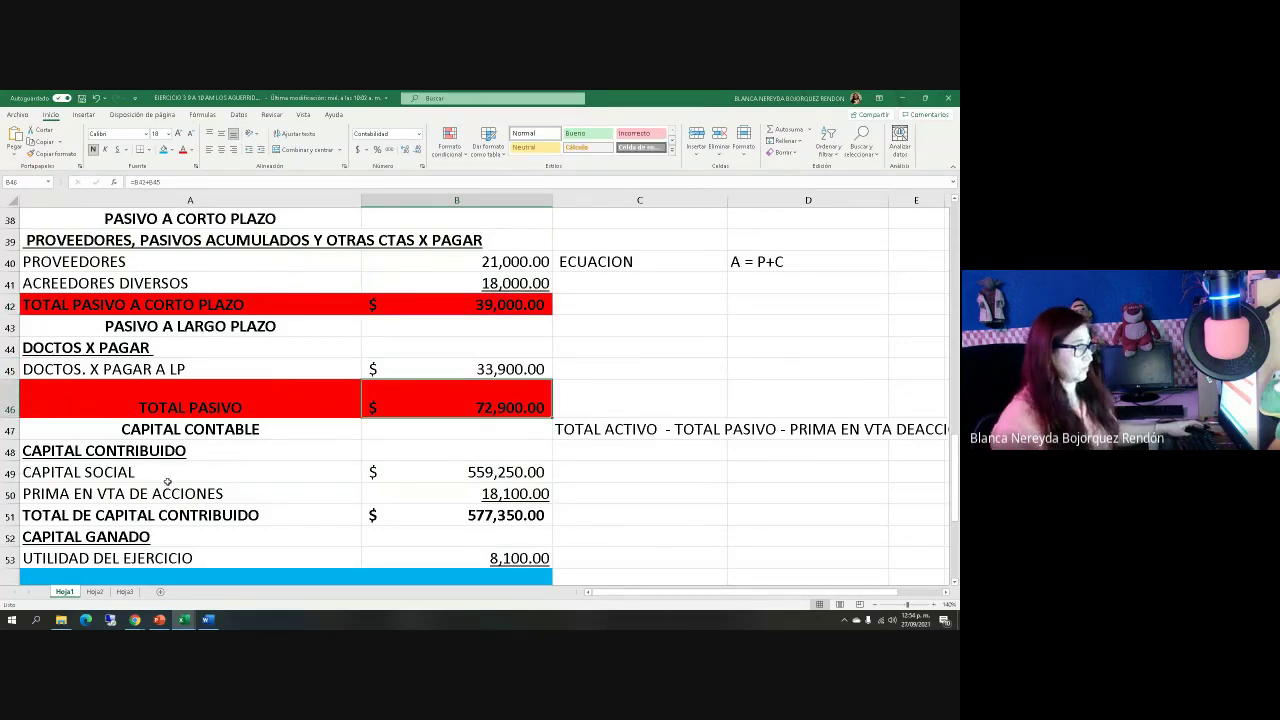
drag(450, 304, 463, 370)
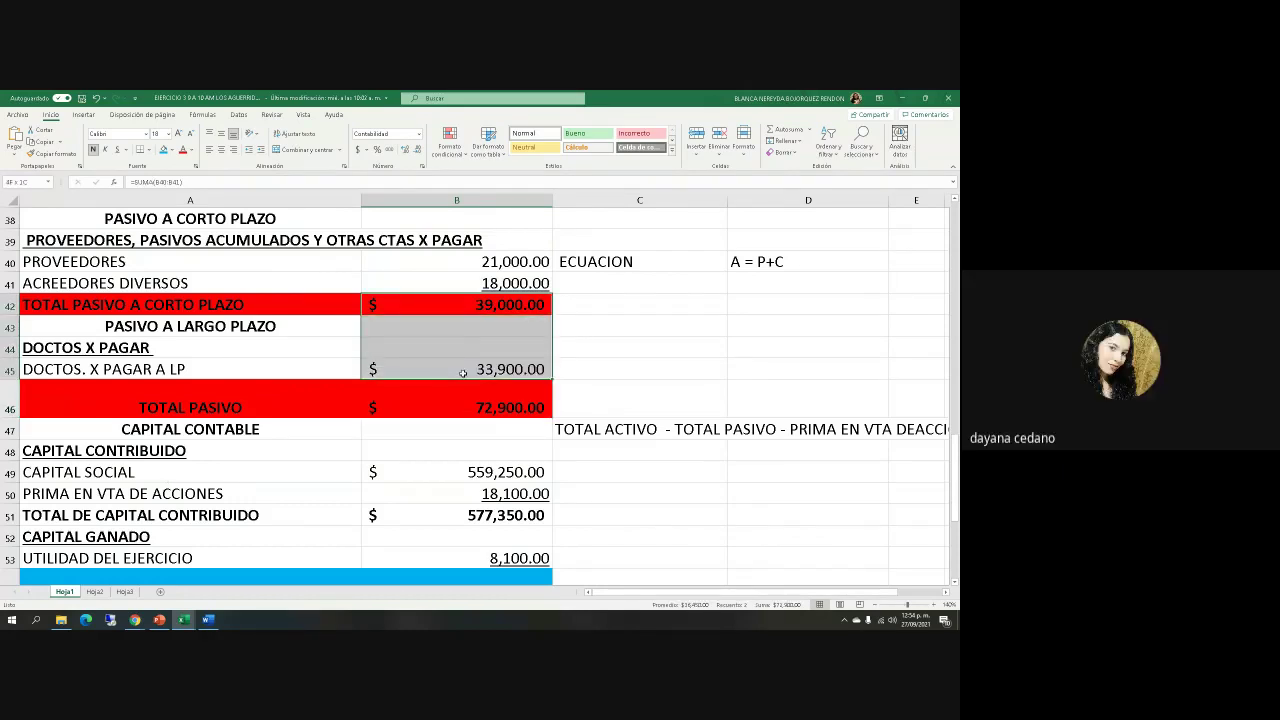
scroll(443, 448, down, 1)
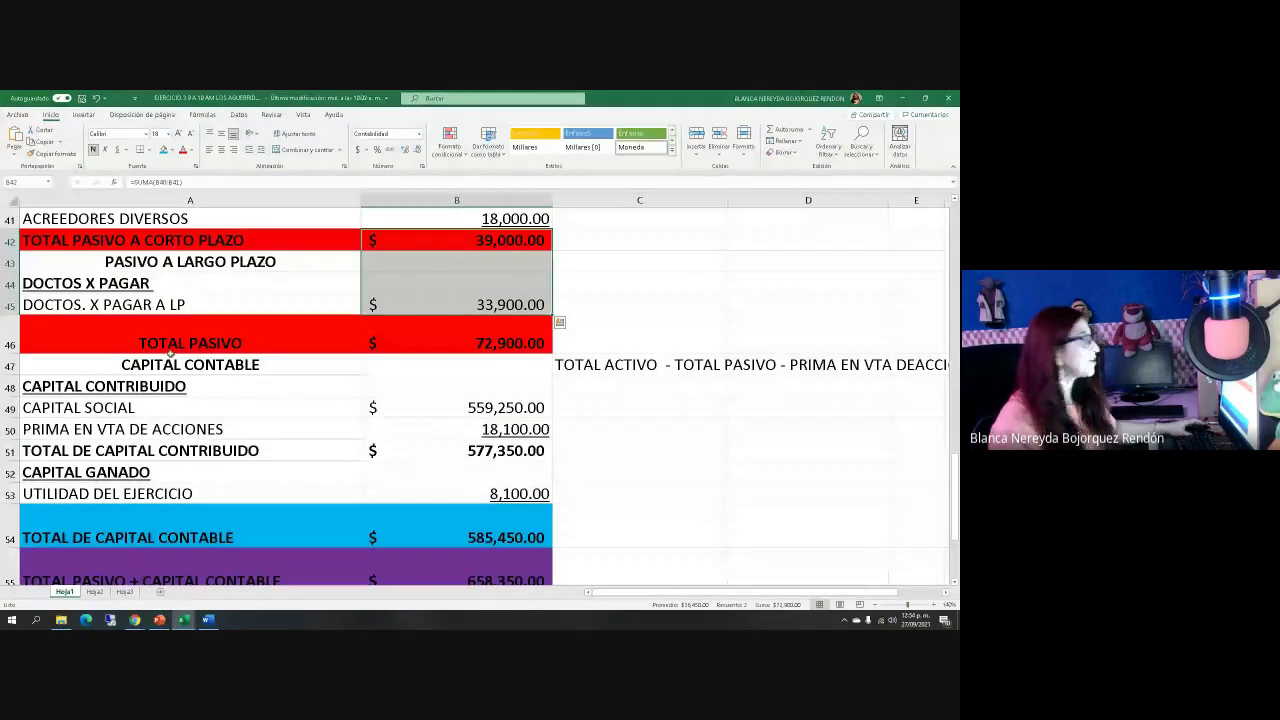
Check the CAPITAL SOCIAL formula in B49 against the account list at the start of Hoja1 and clear that cell.
click(414, 407)
scroll(399, 437, up, 1)
scroll(399, 437, up, 10)
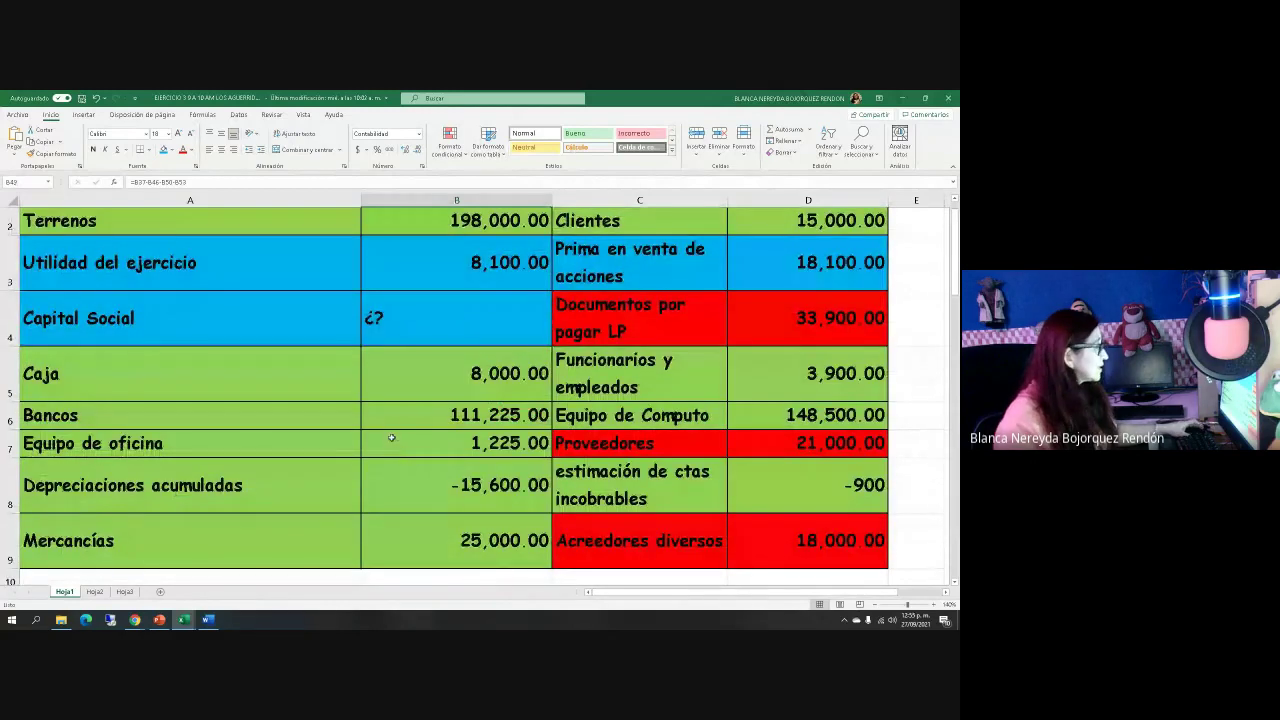
scroll(391, 437, down, 12)
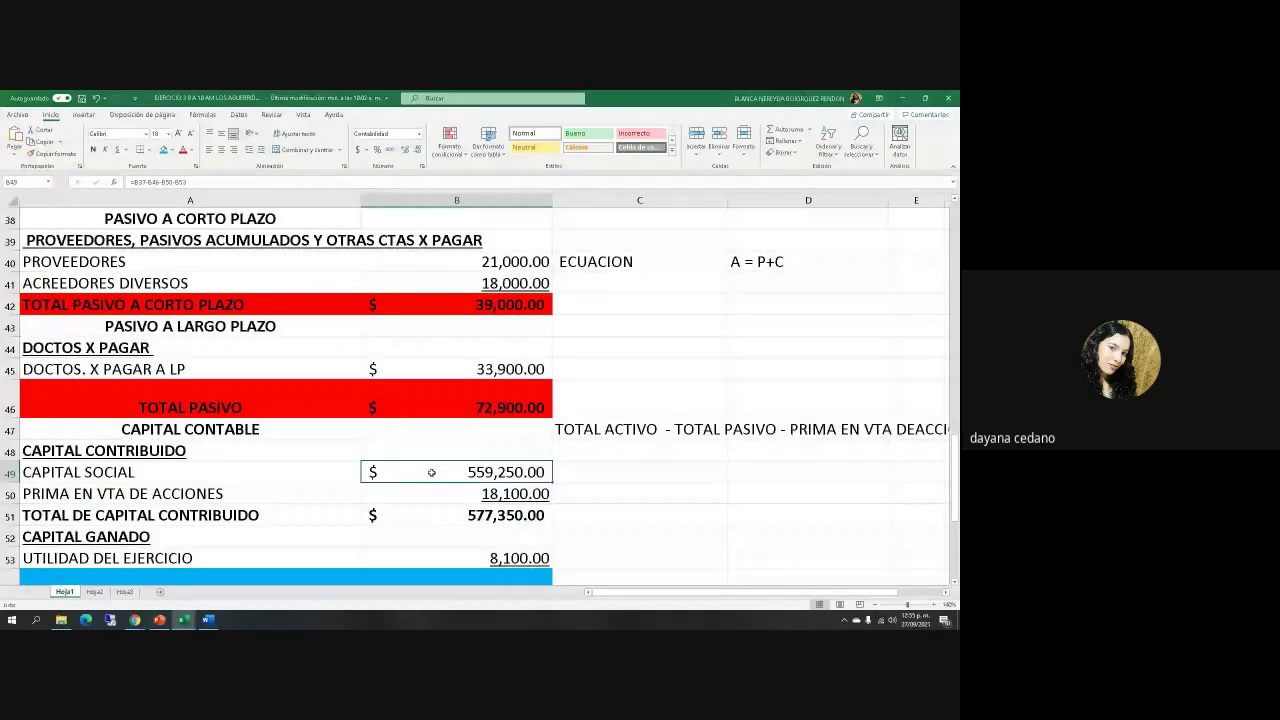
key(Delete)
Examine the PRIMA EN VTA DE ACCIONES, UTILIDAD DEL EJERCICIO and TOTAL DE CAPITAL CONTABLE amounts in B50, B53 and B54.
click(409, 495)
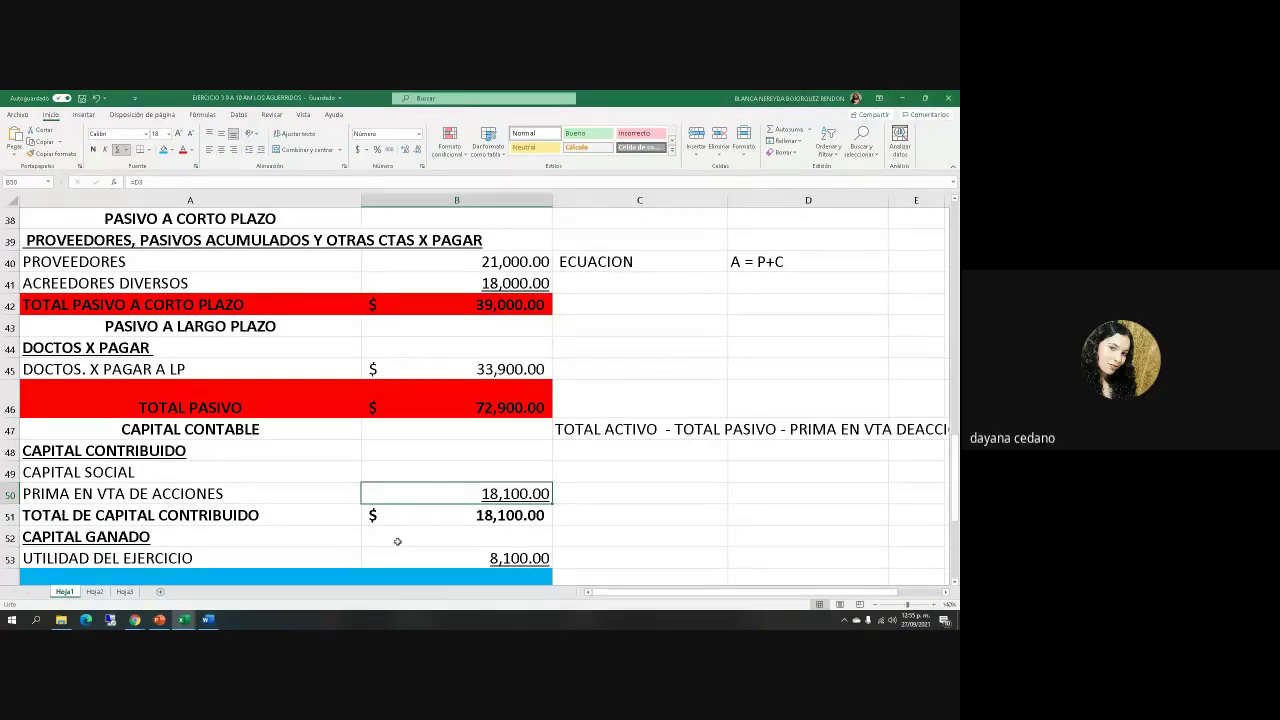
scroll(396, 538, down, 1)
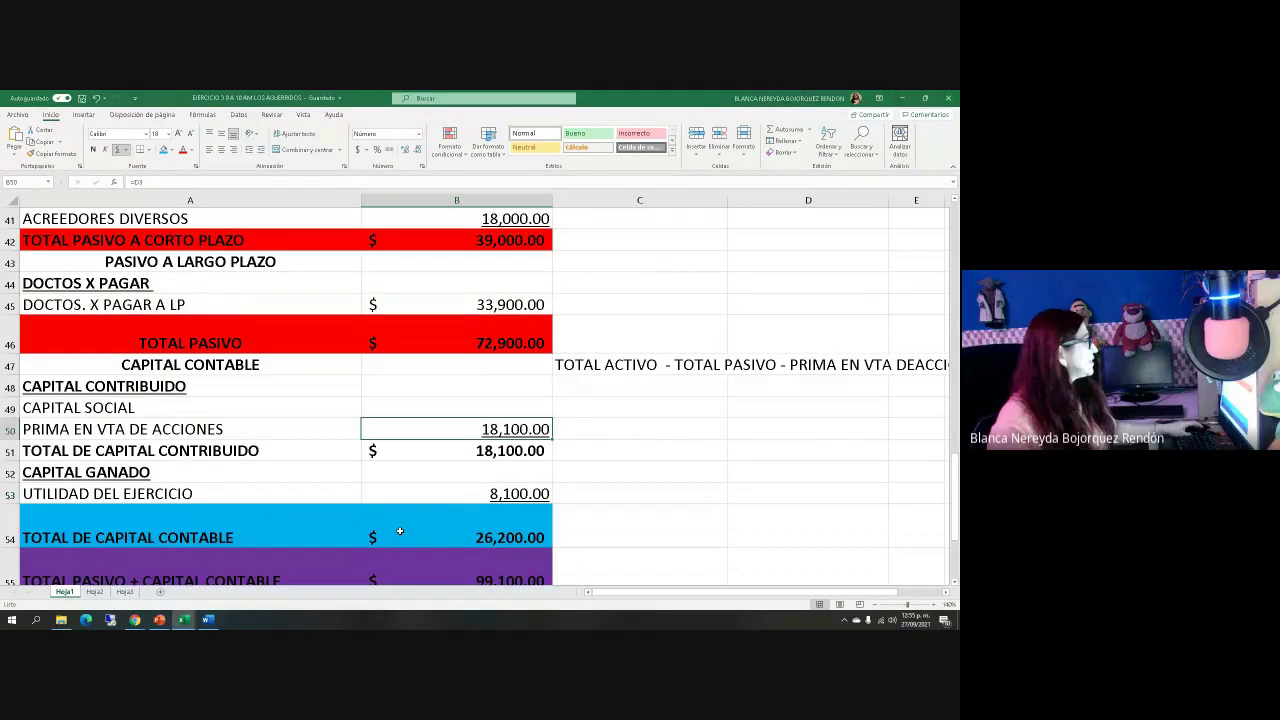
click(470, 496)
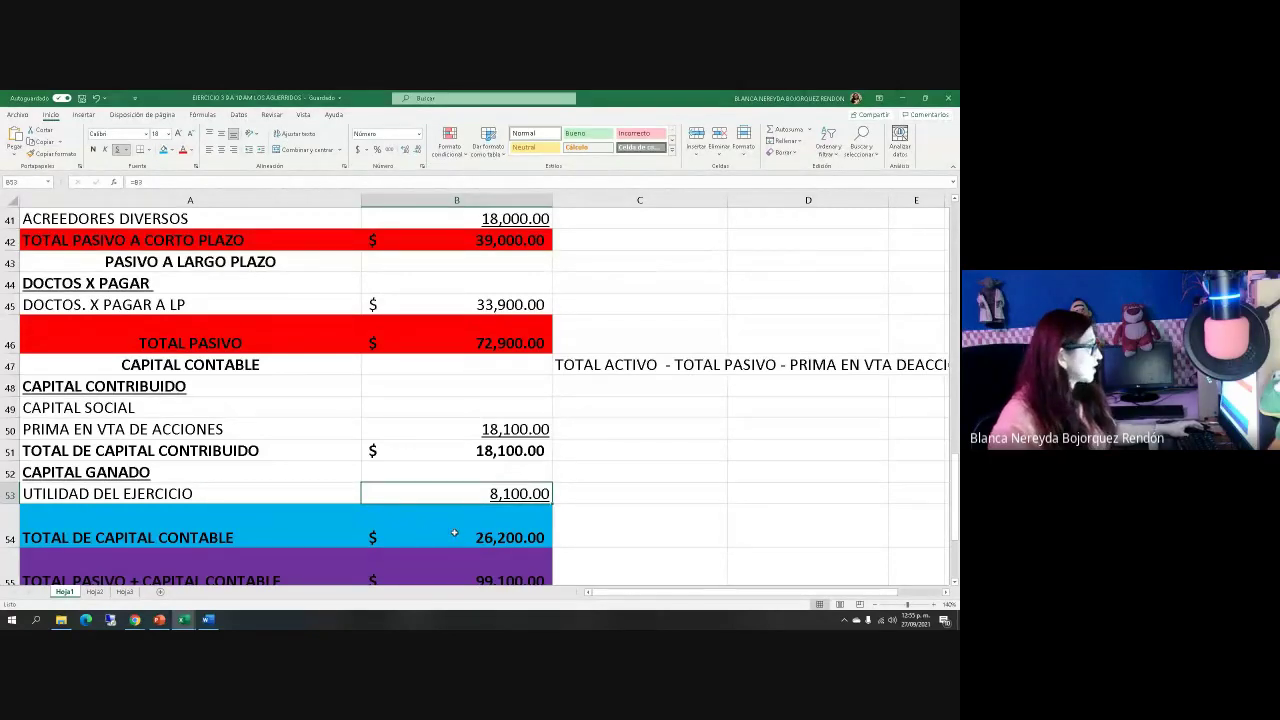
click(462, 531)
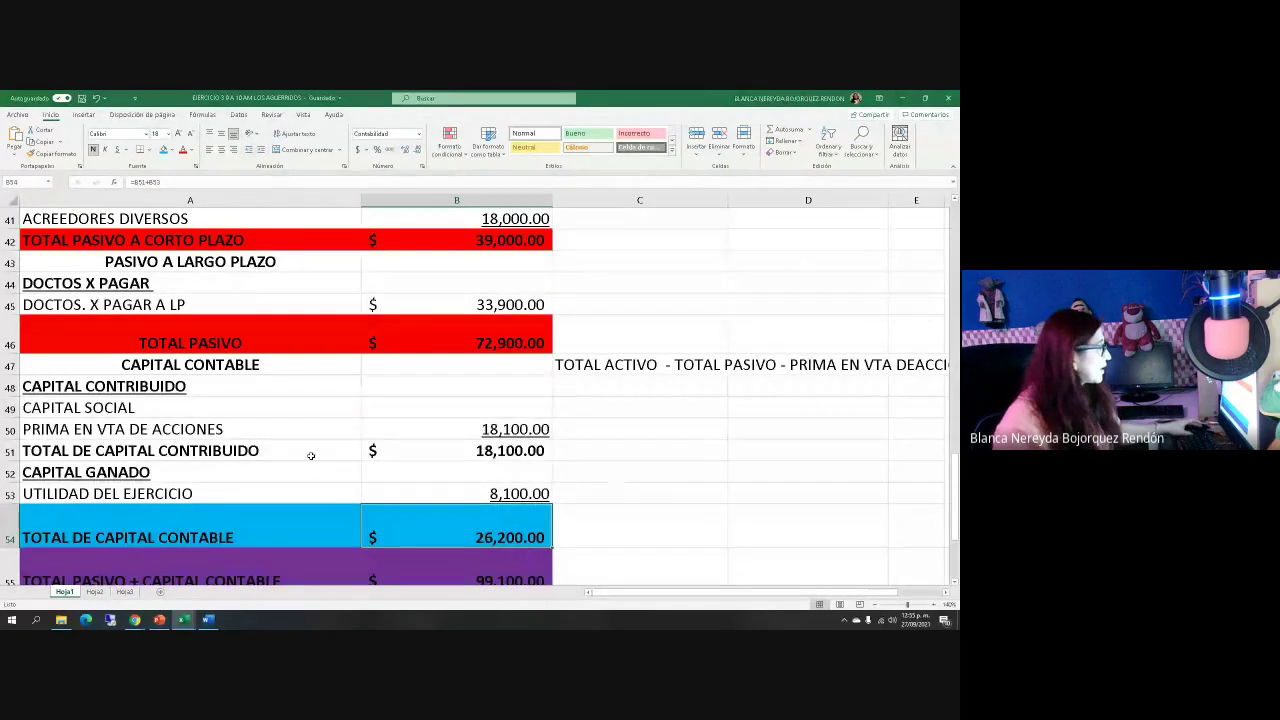
click(460, 407)
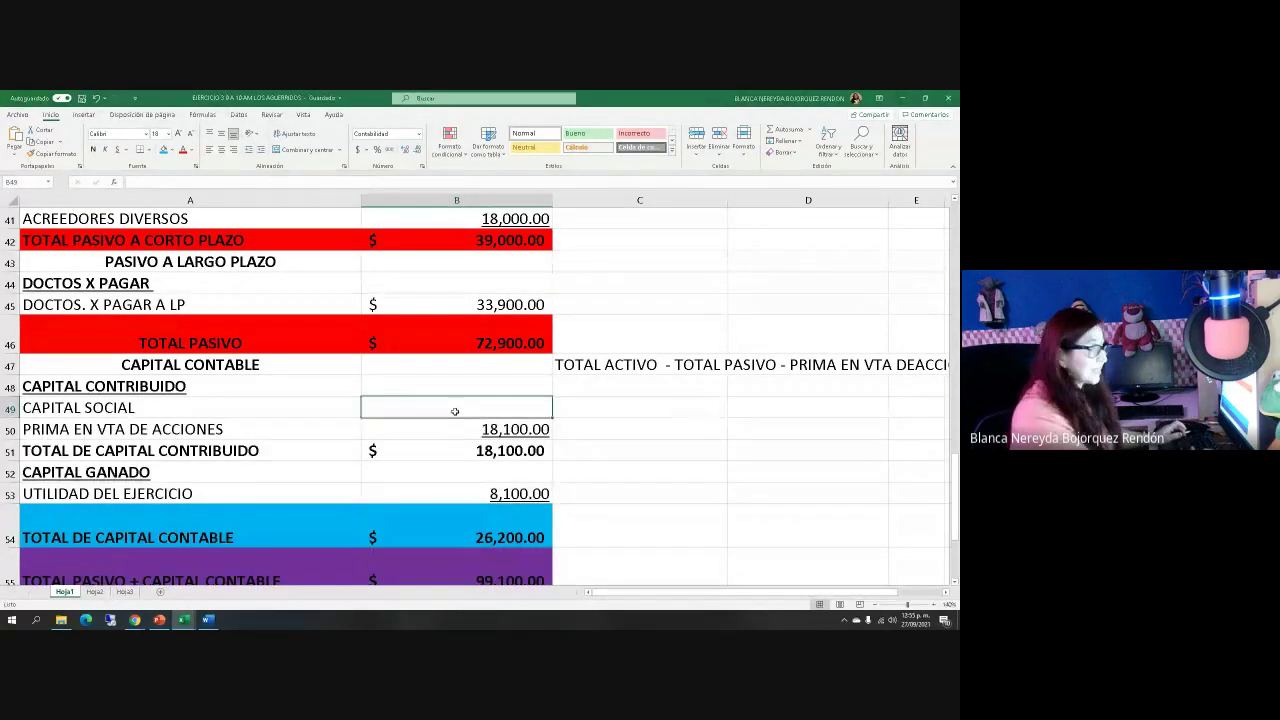
text(=)
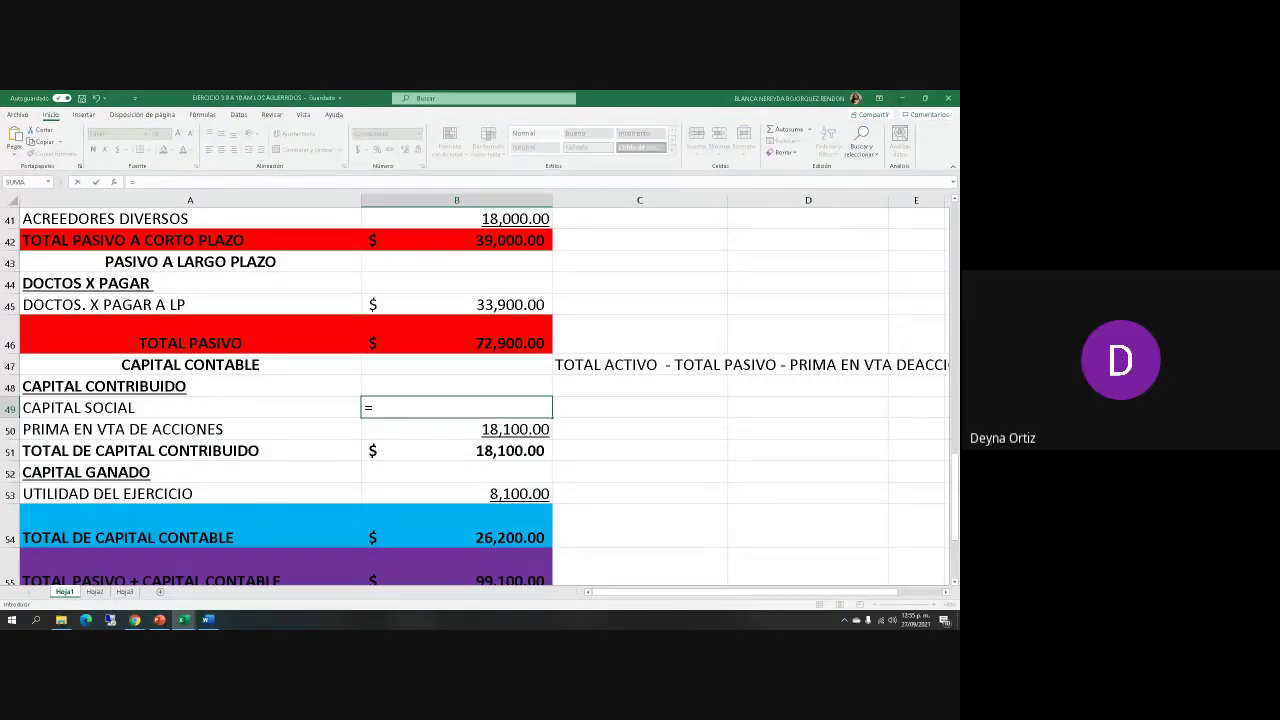
key(BackSpace)
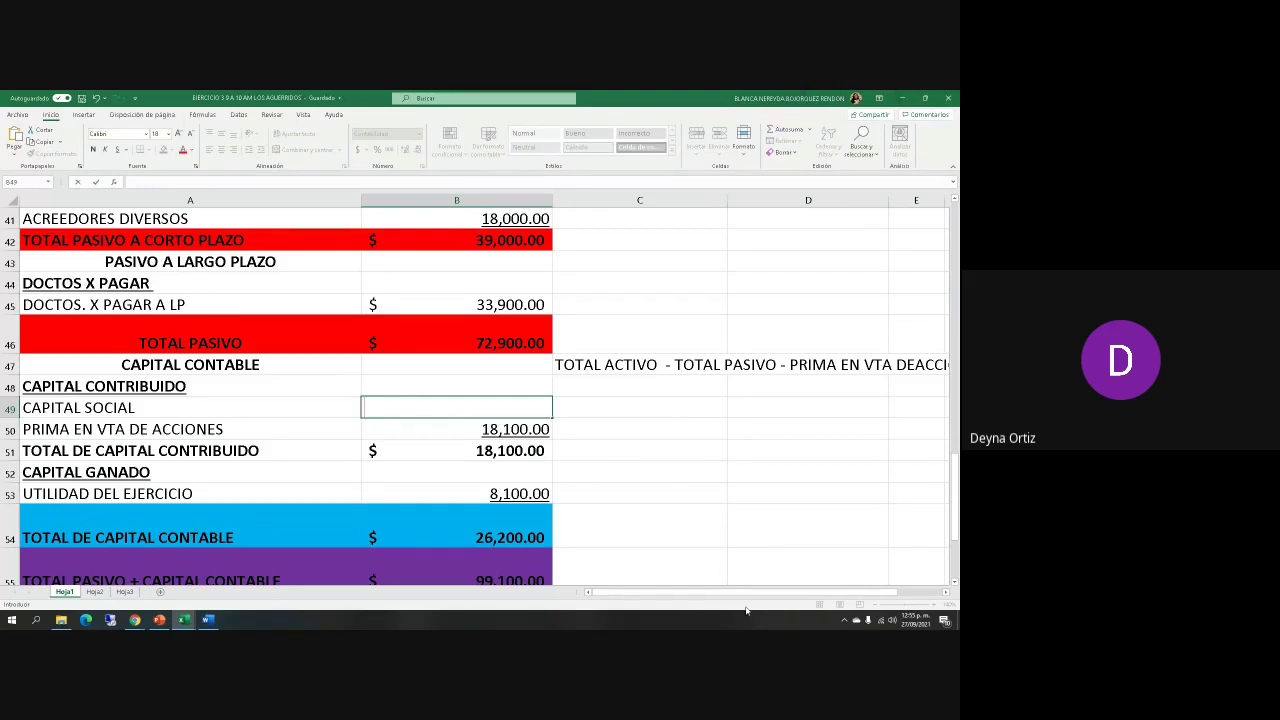
Look up the Capital Social entry marked ¿? in B4 of the account list at the start of Hoja1.
scroll(674, 437, up, 8)
scroll(674, 437, up, 5)
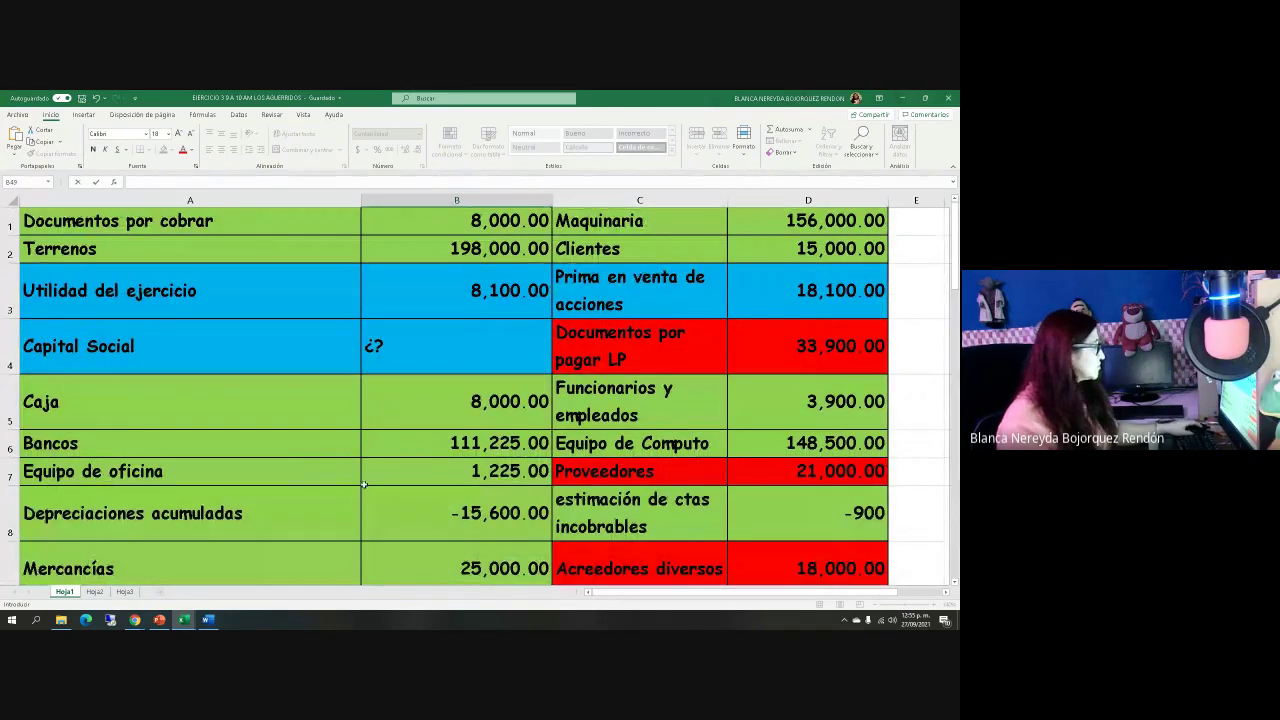
scroll(363, 485, down, 4)
scroll(357, 480, up, 2)
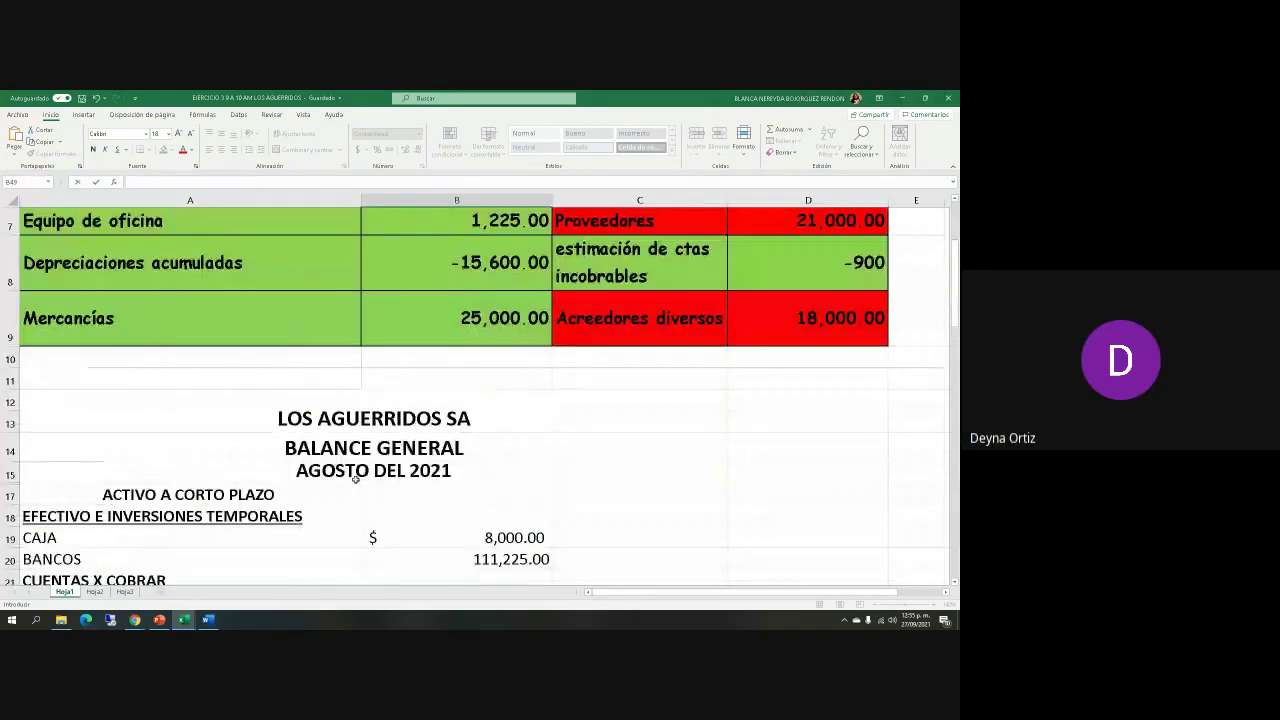
scroll(355, 478, up, 1)
scroll(381, 313, up, 1)
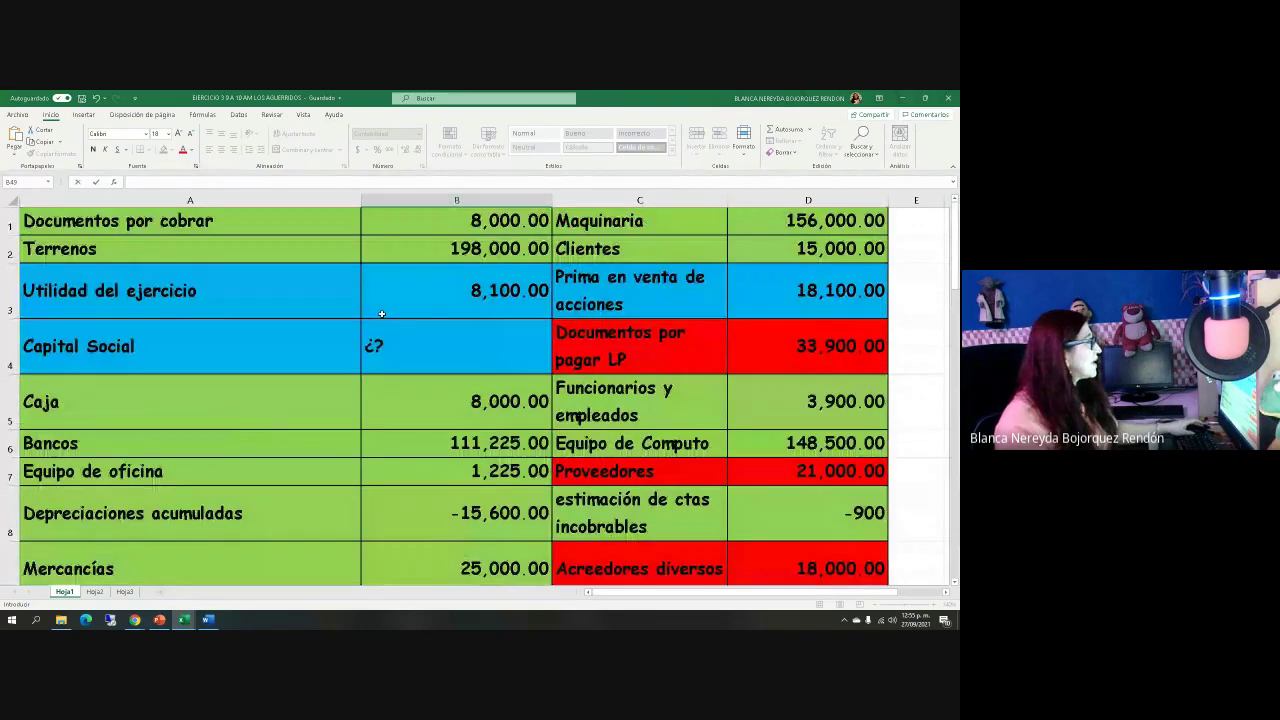
click(440, 346)
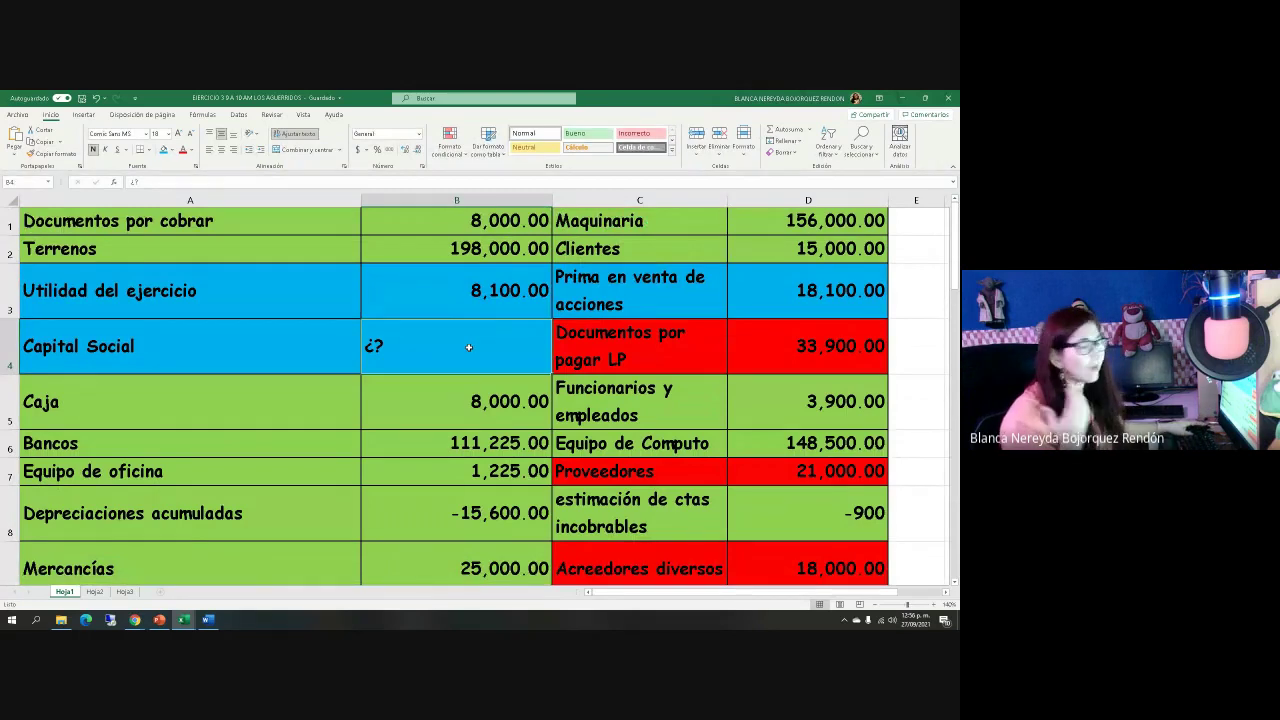
Enter the formula =B37-B46-B50-B53 in B49 to calculate CAPITAL SOCIAL from total assets, total liabilities, share premium and profit.
scroll(465, 428, down, 3)
scroll(465, 424, down, 9)
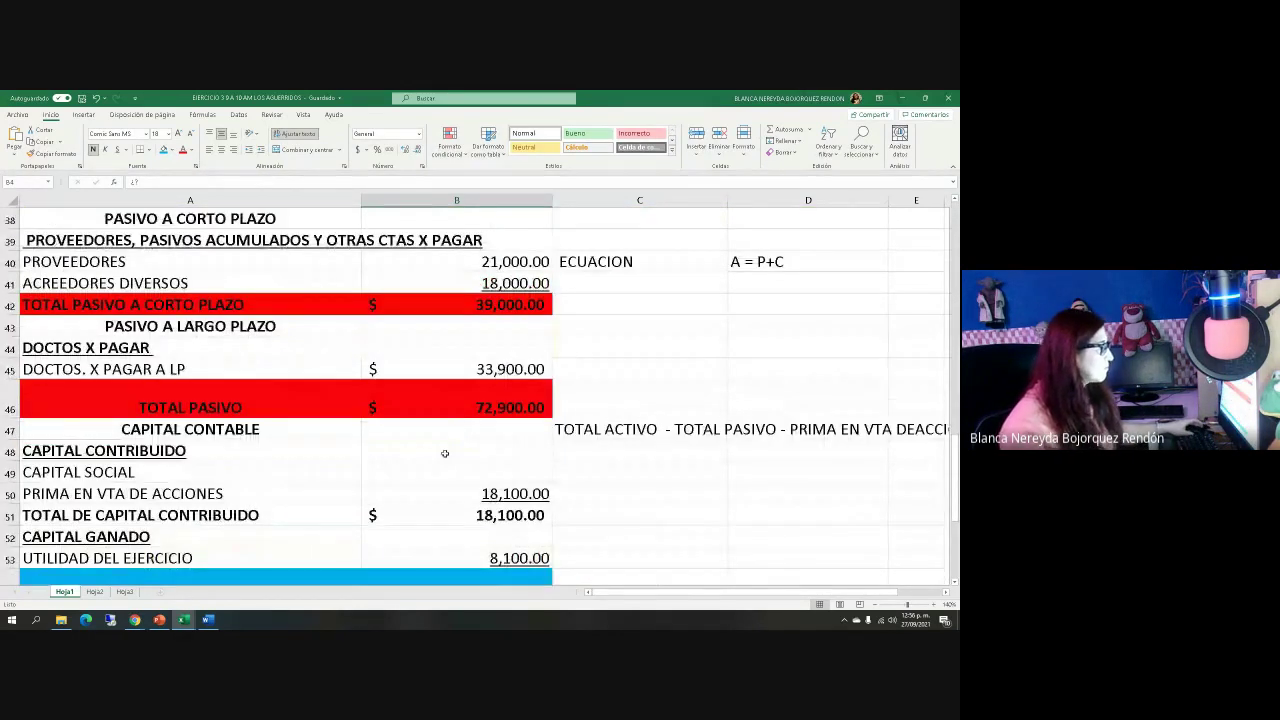
click(425, 476)
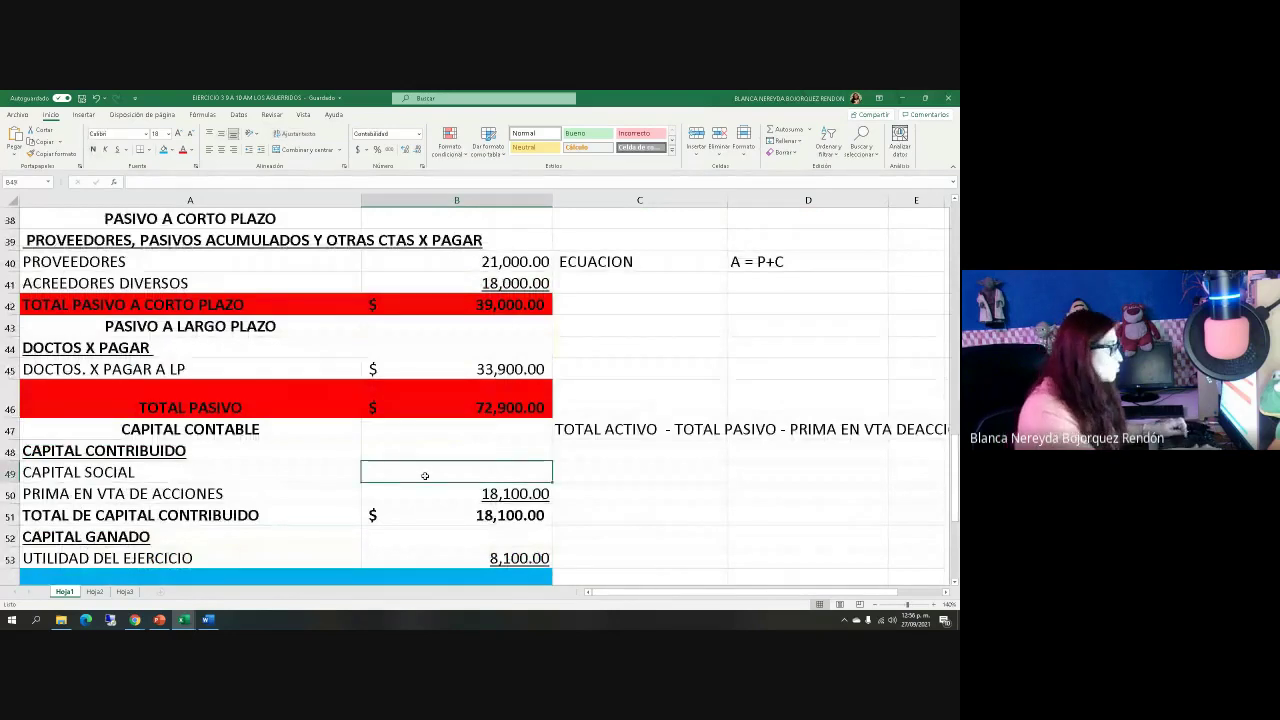
text(=)
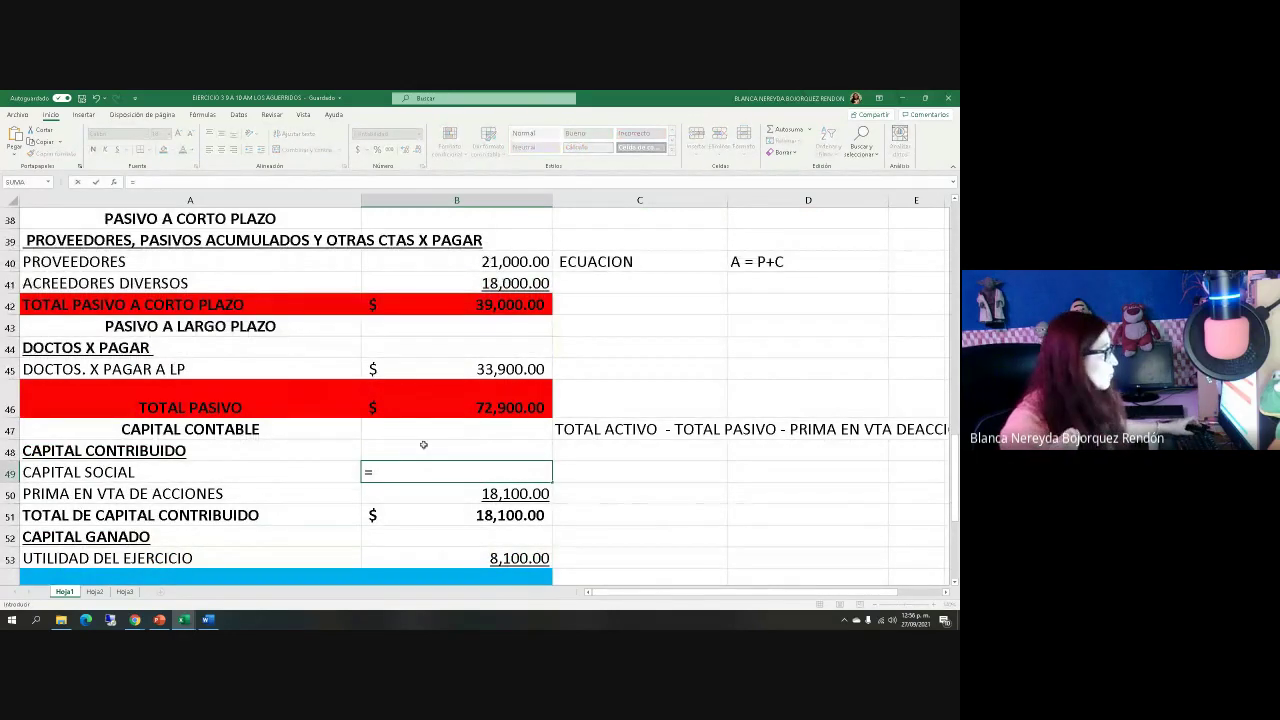
scroll(449, 366, up, 3)
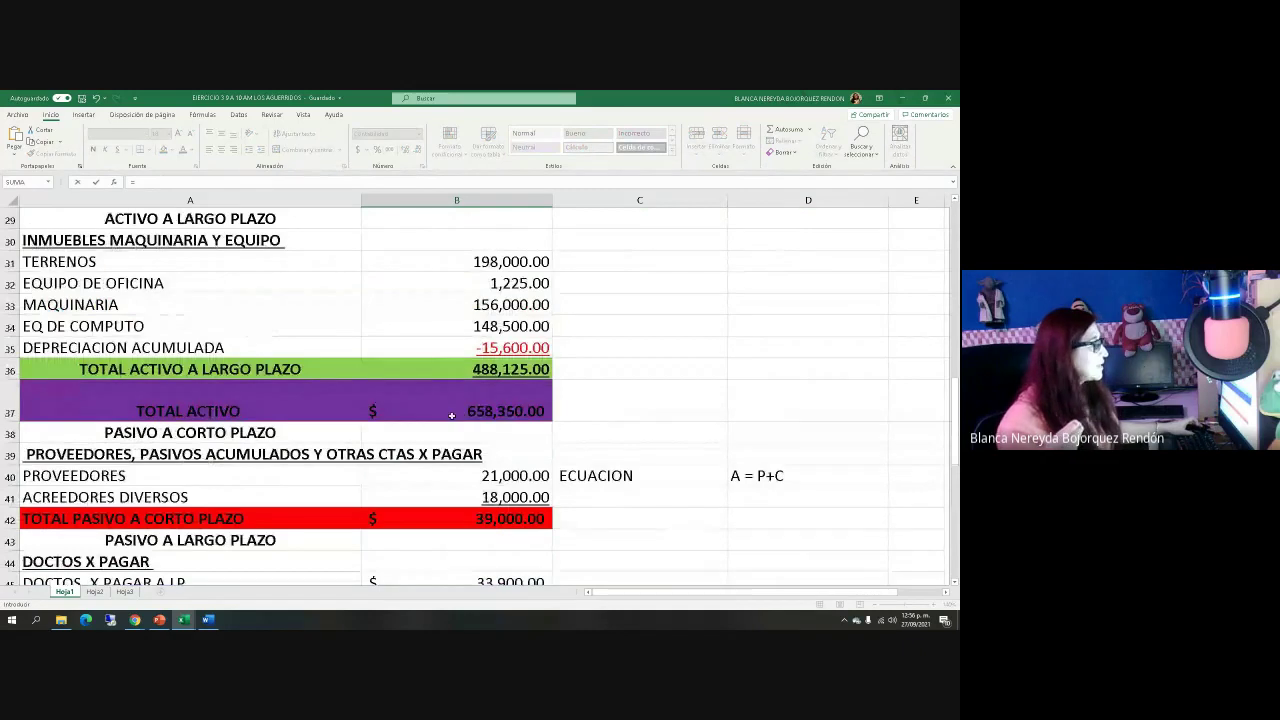
click(457, 411)
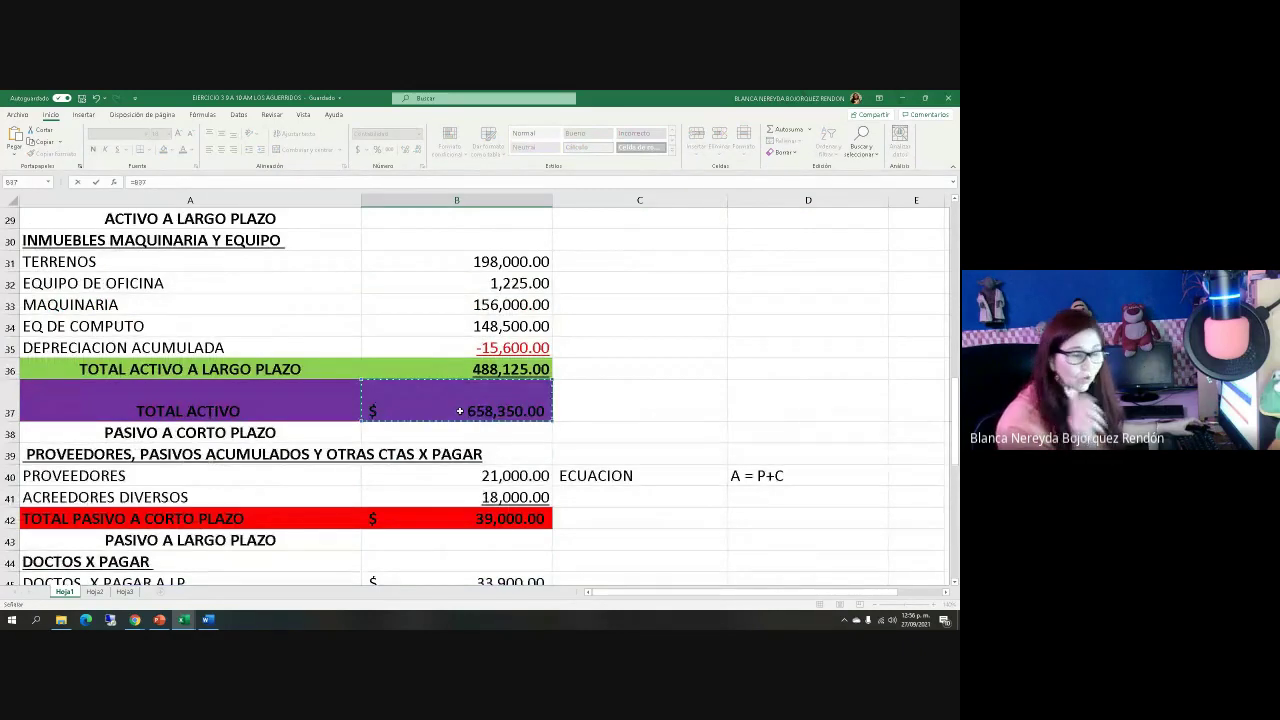
text(-)
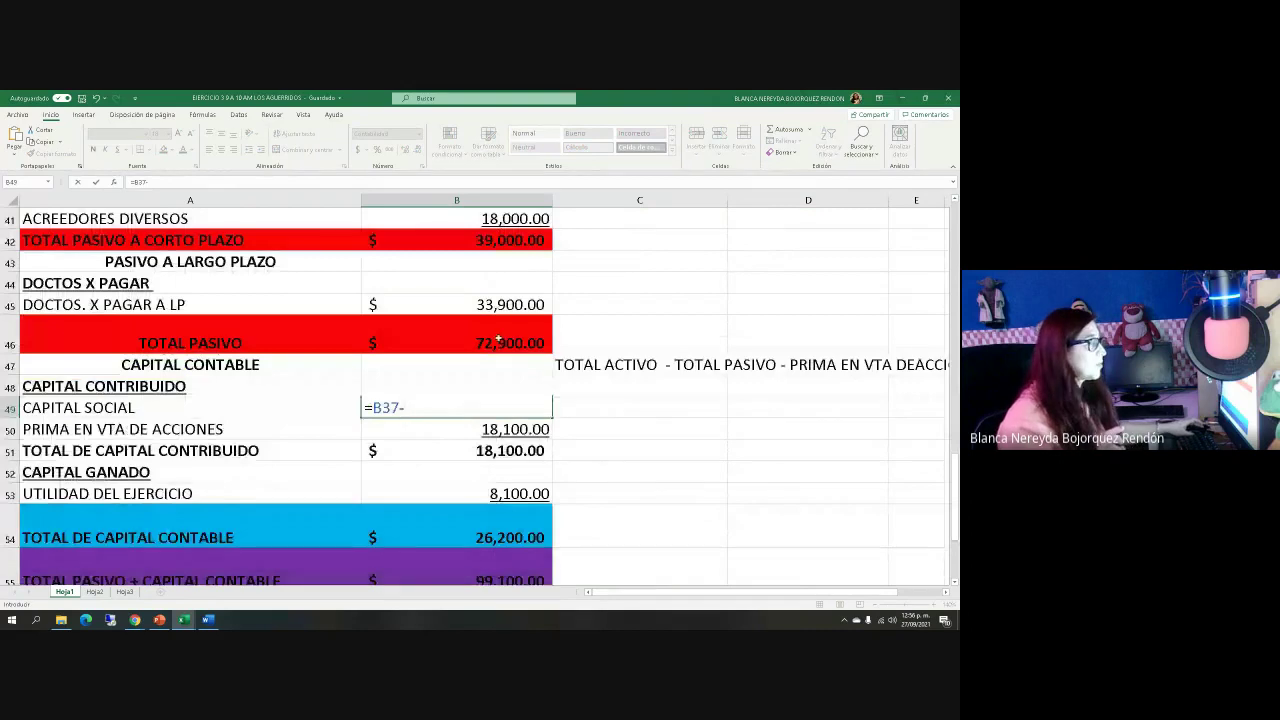
click(489, 343)
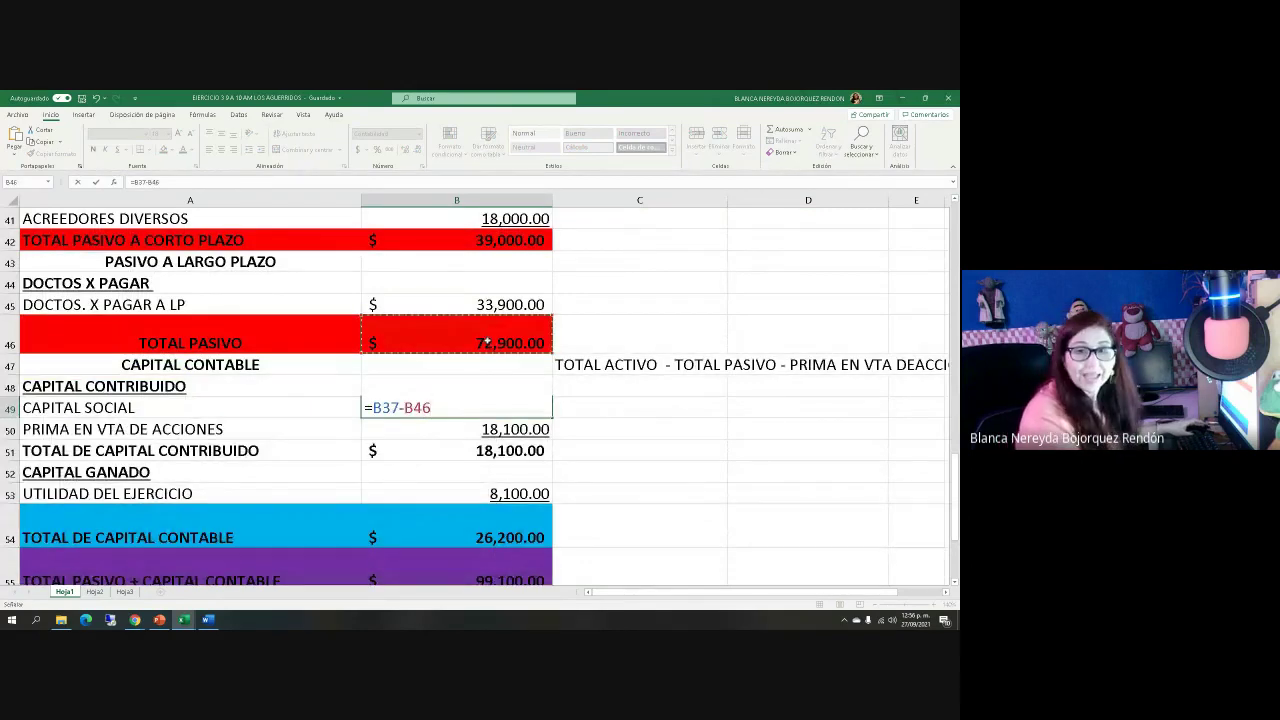
text(-)
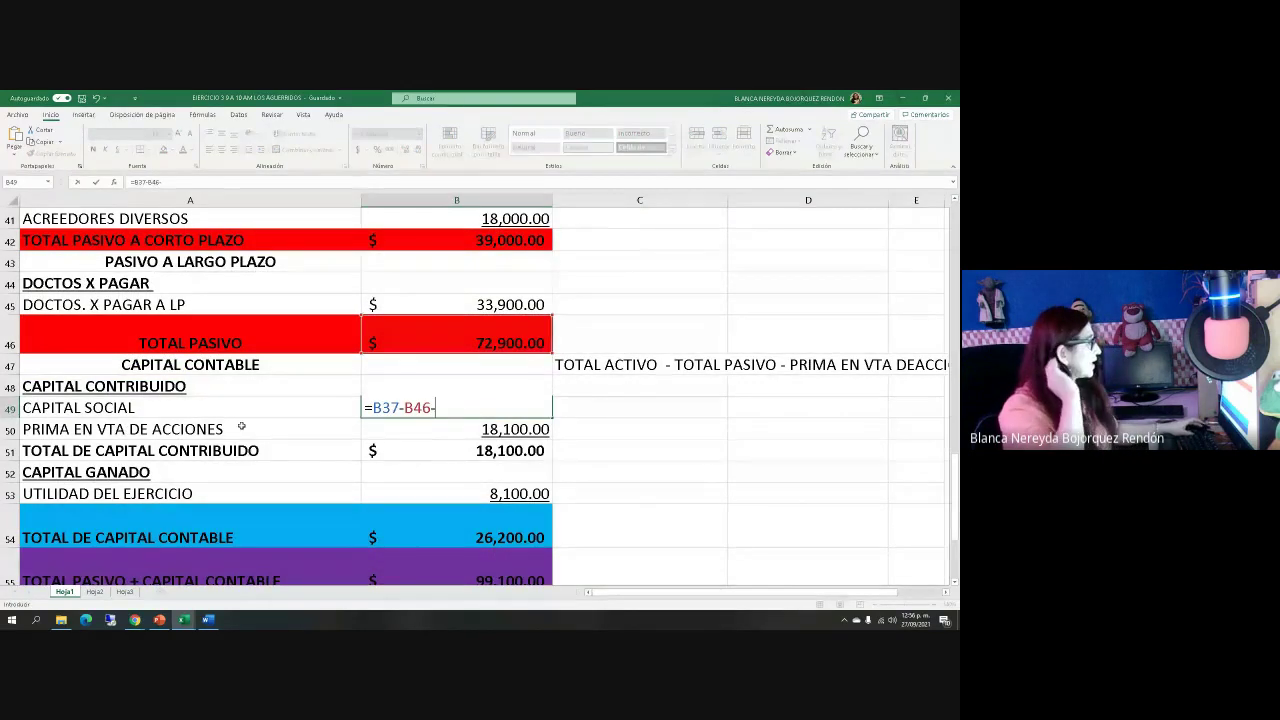
click(473, 439)
text(-)
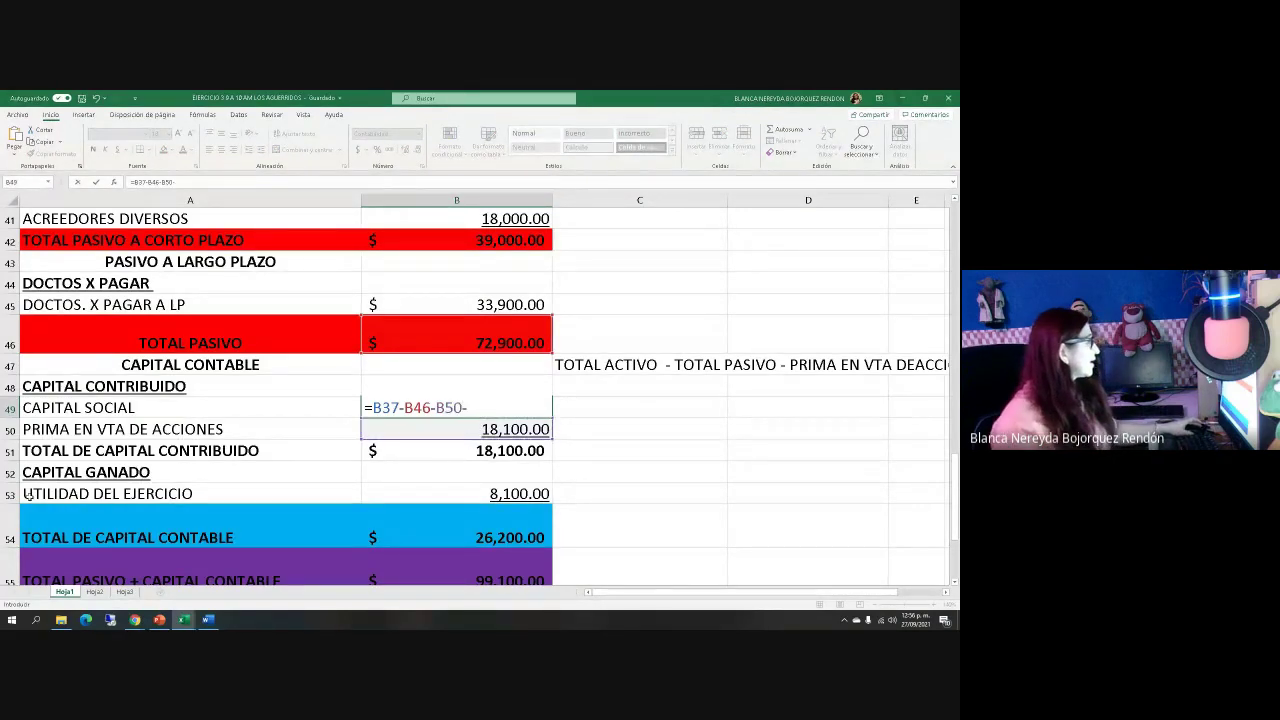
click(486, 496)
key(Return)
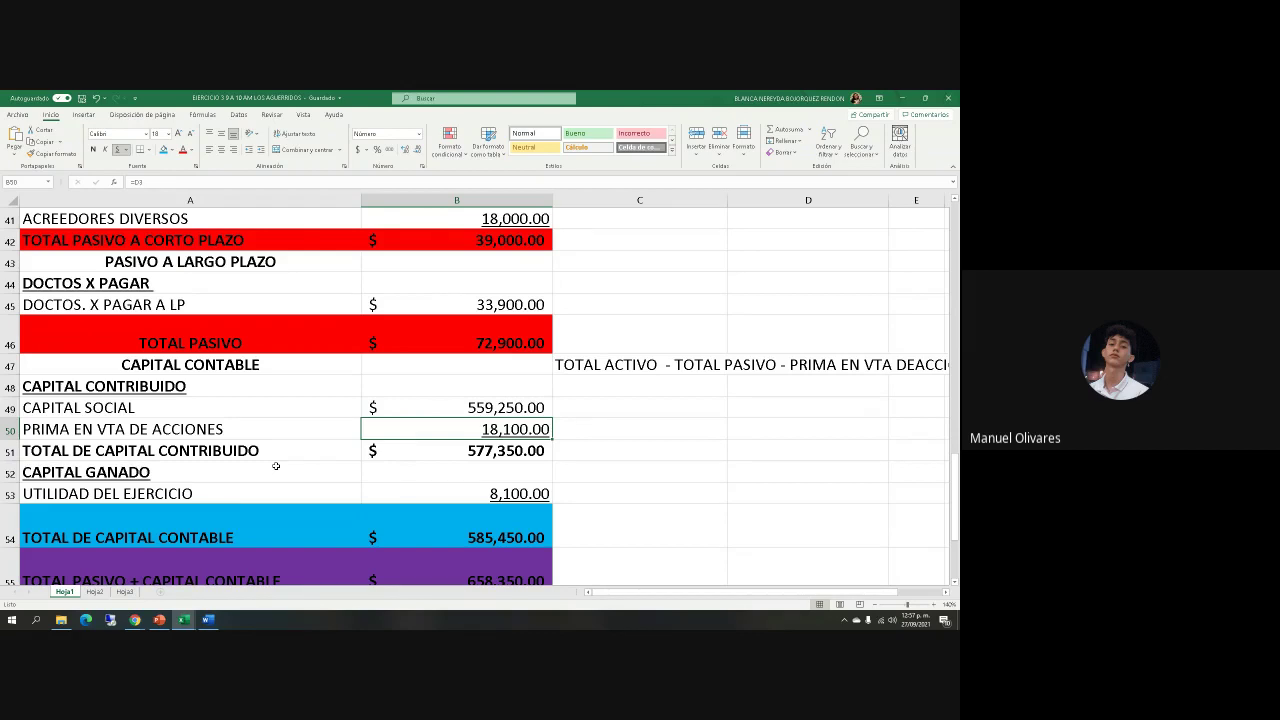
Replace the CAPITAL SOCIAL formula in B49 with =B37-B46, subtracting only TOTAL PASIVO from TOTAL ACTIVO.
click(391, 407)
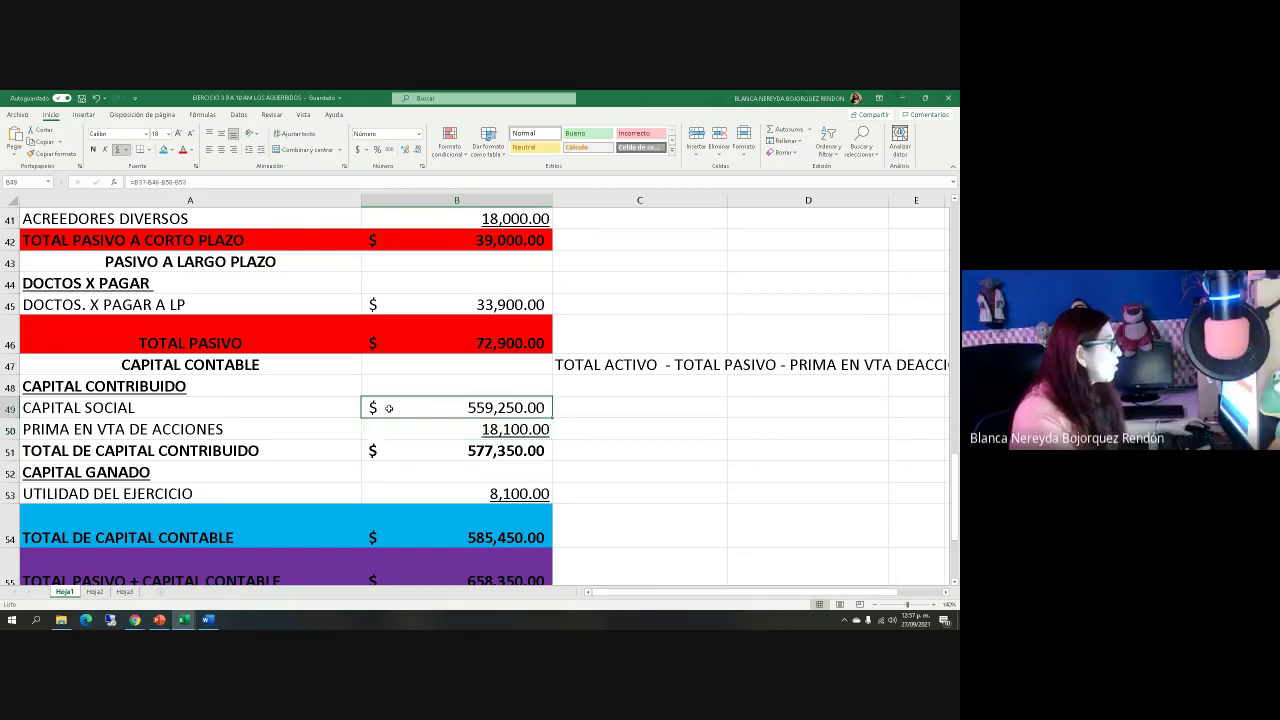
key(Delete)
text(=)
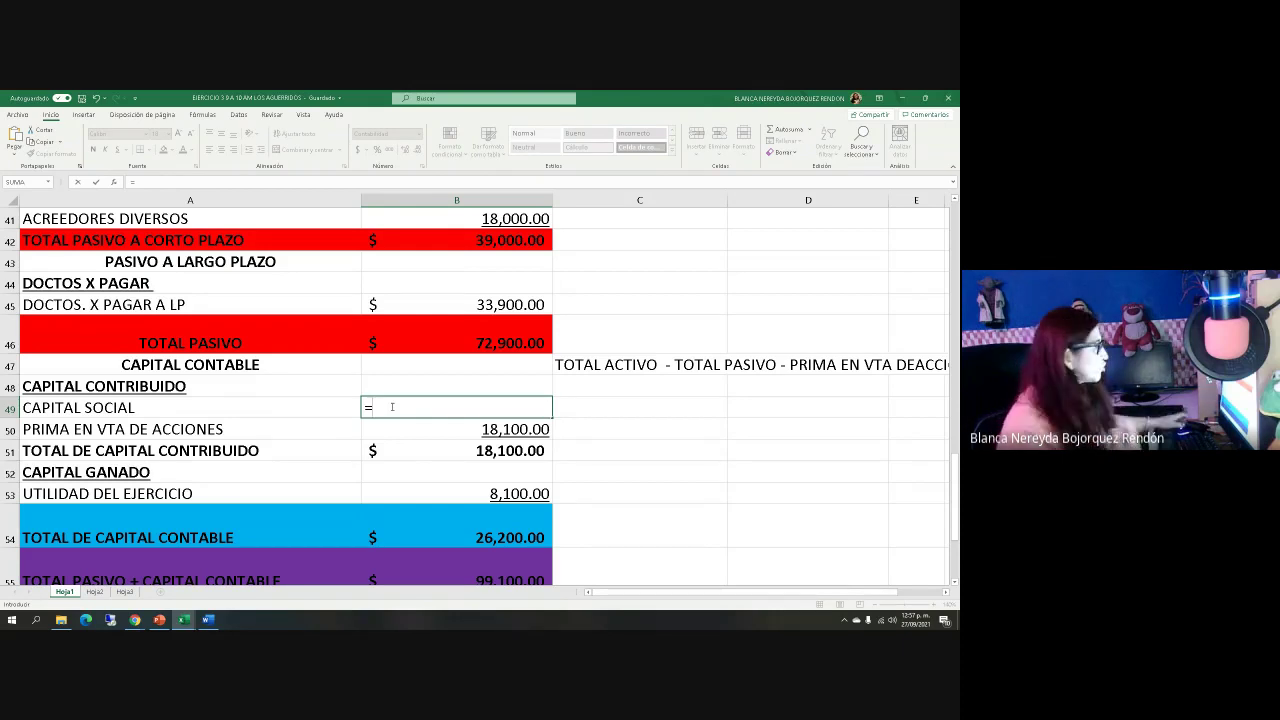
scroll(375, 282, up, 1)
scroll(375, 282, up, 1)
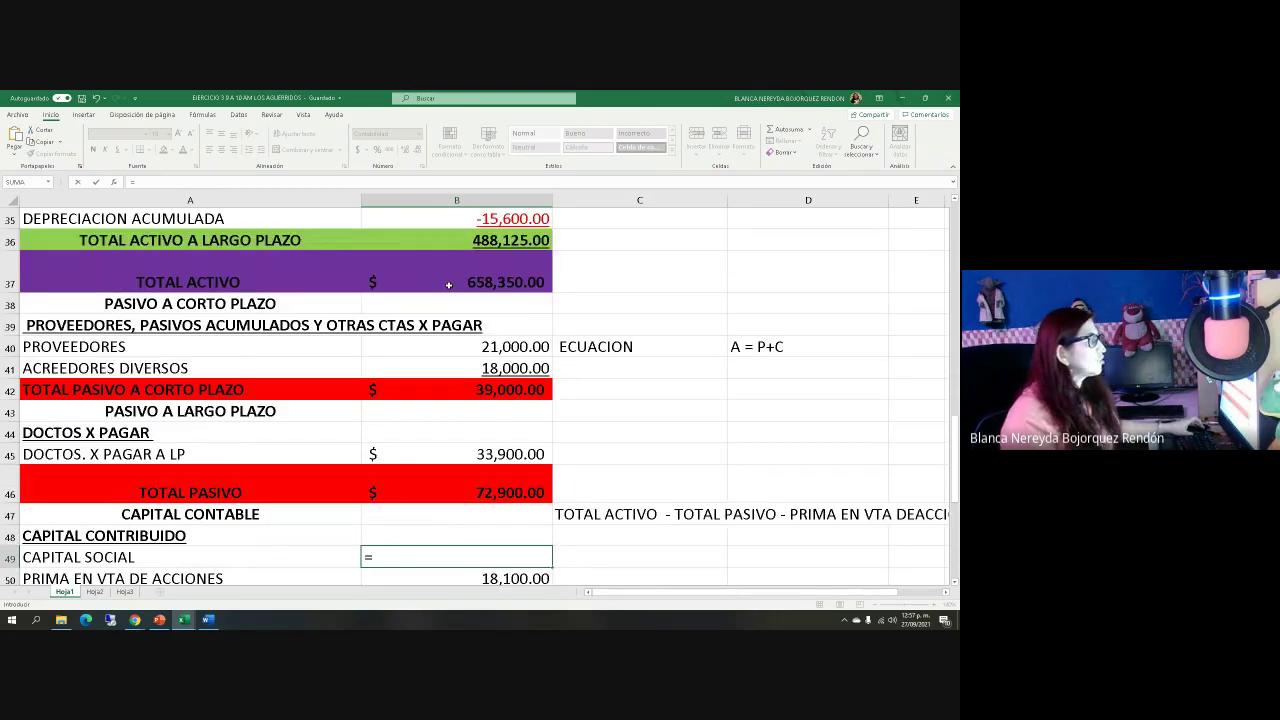
click(449, 285)
scroll(412, 427, down, 1)
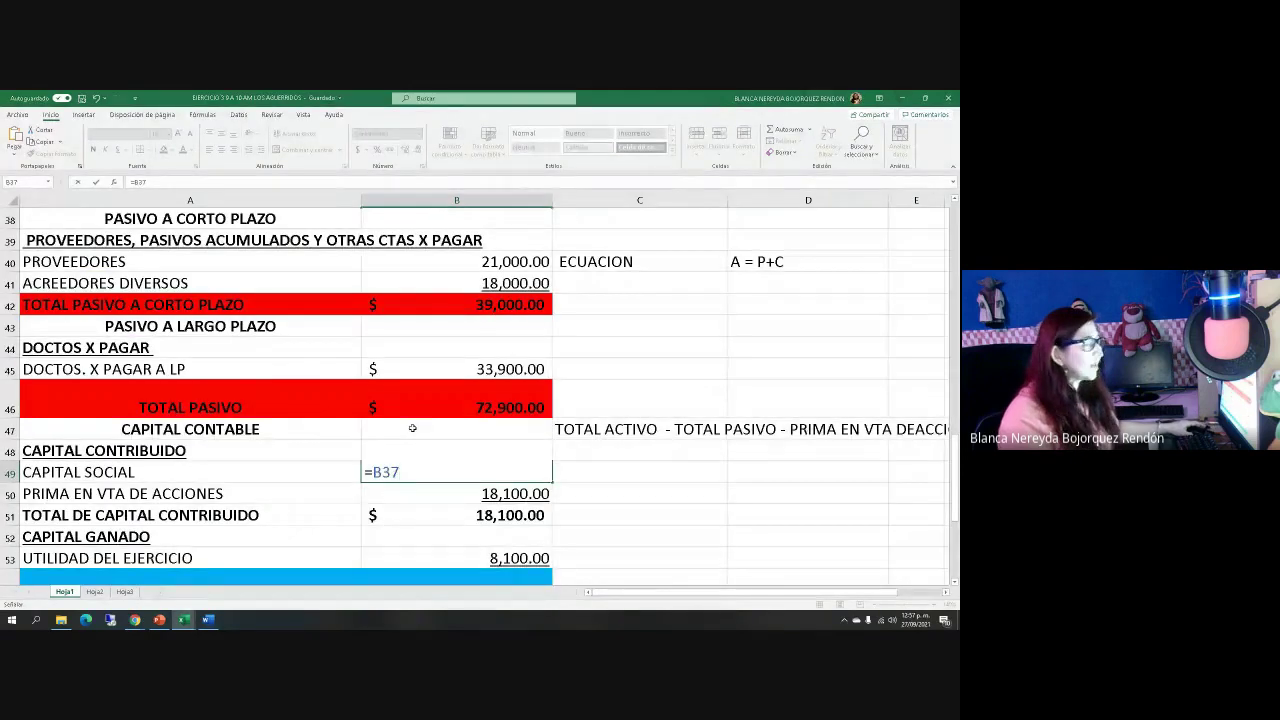
text(-)
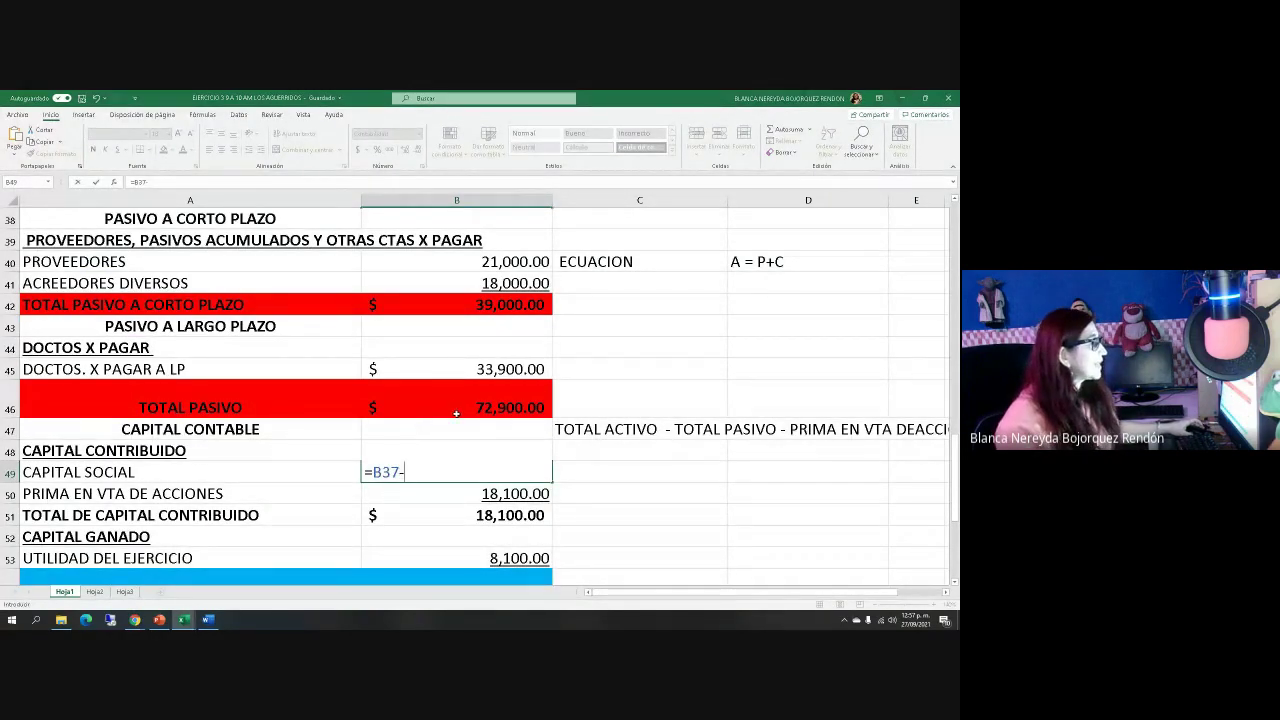
click(455, 410)
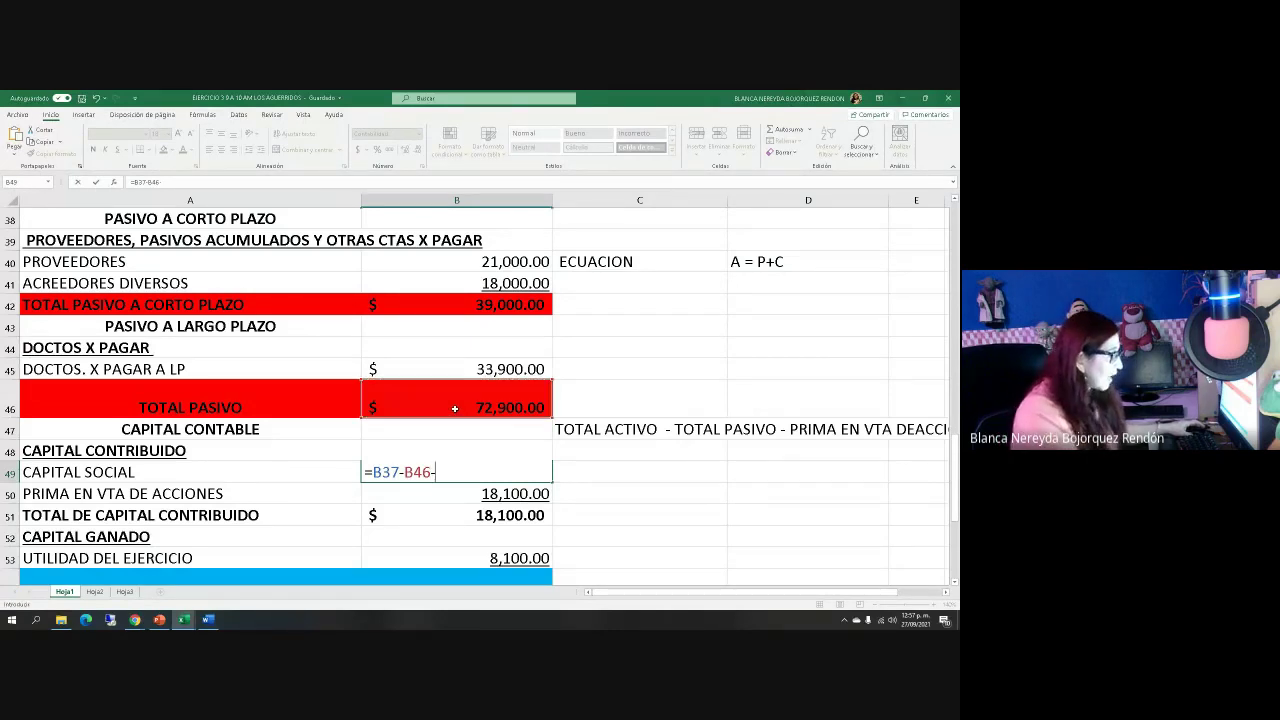
key(Return)
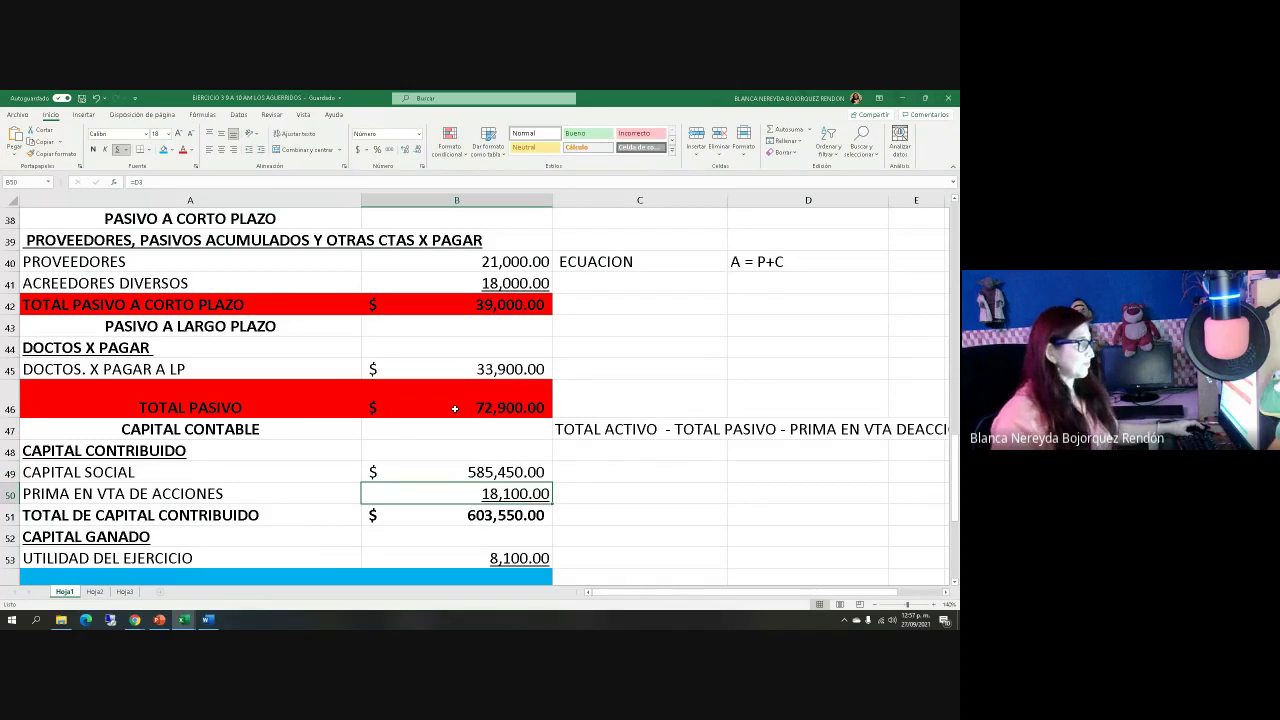
Set the CAPITAL SOCIAL formula in B49 to =B37-B46-B50-B53, so that share premium and profit are also subtracted.
scroll(454, 409, down, 2)
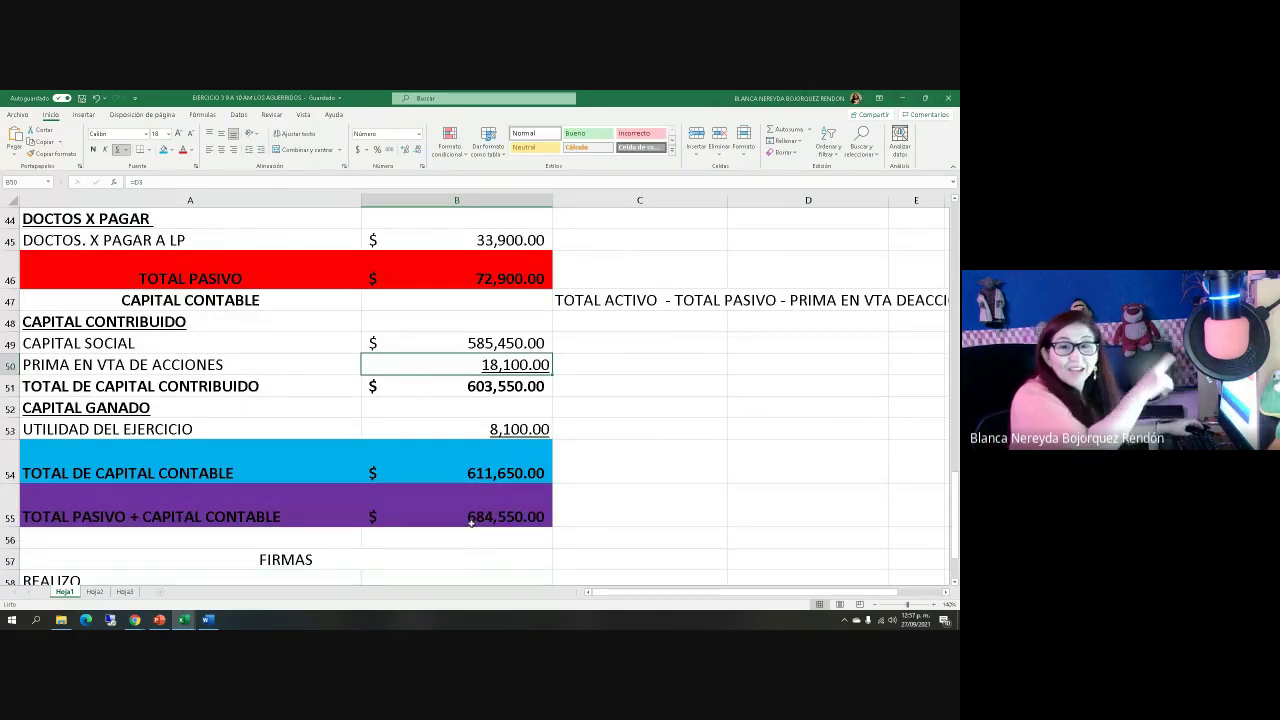
click(425, 338)
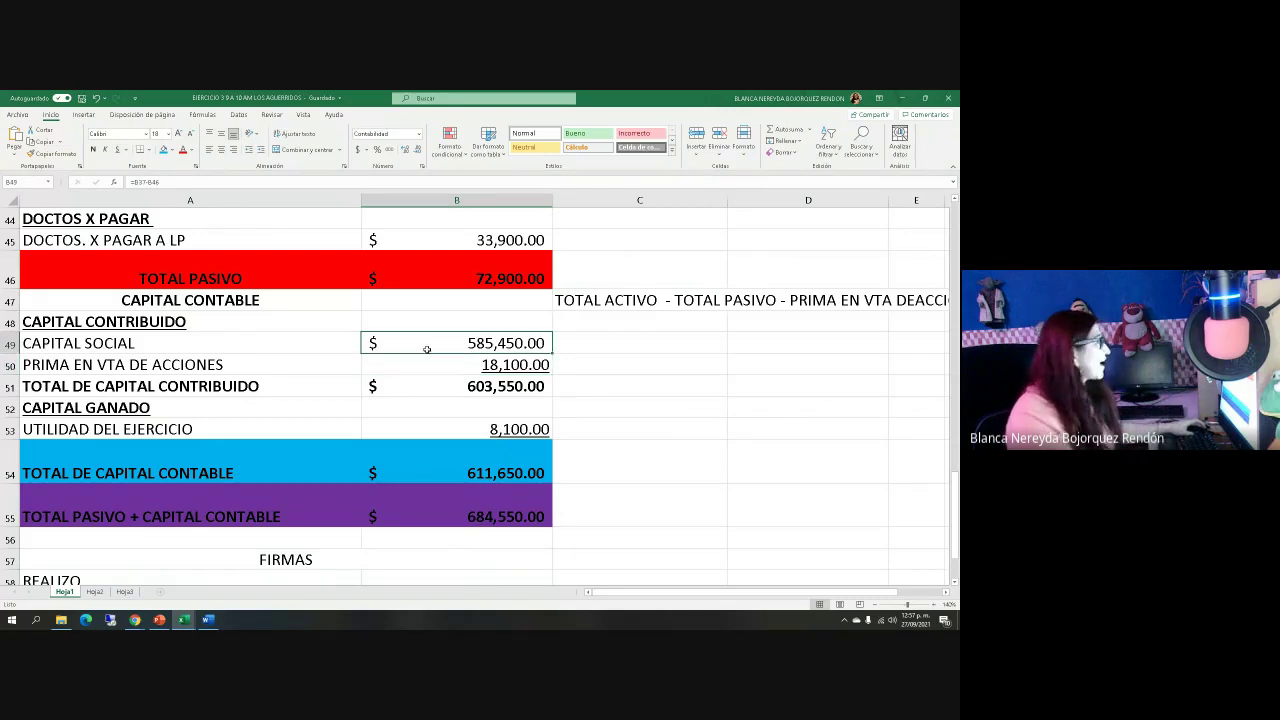
text(=B37-B46-)
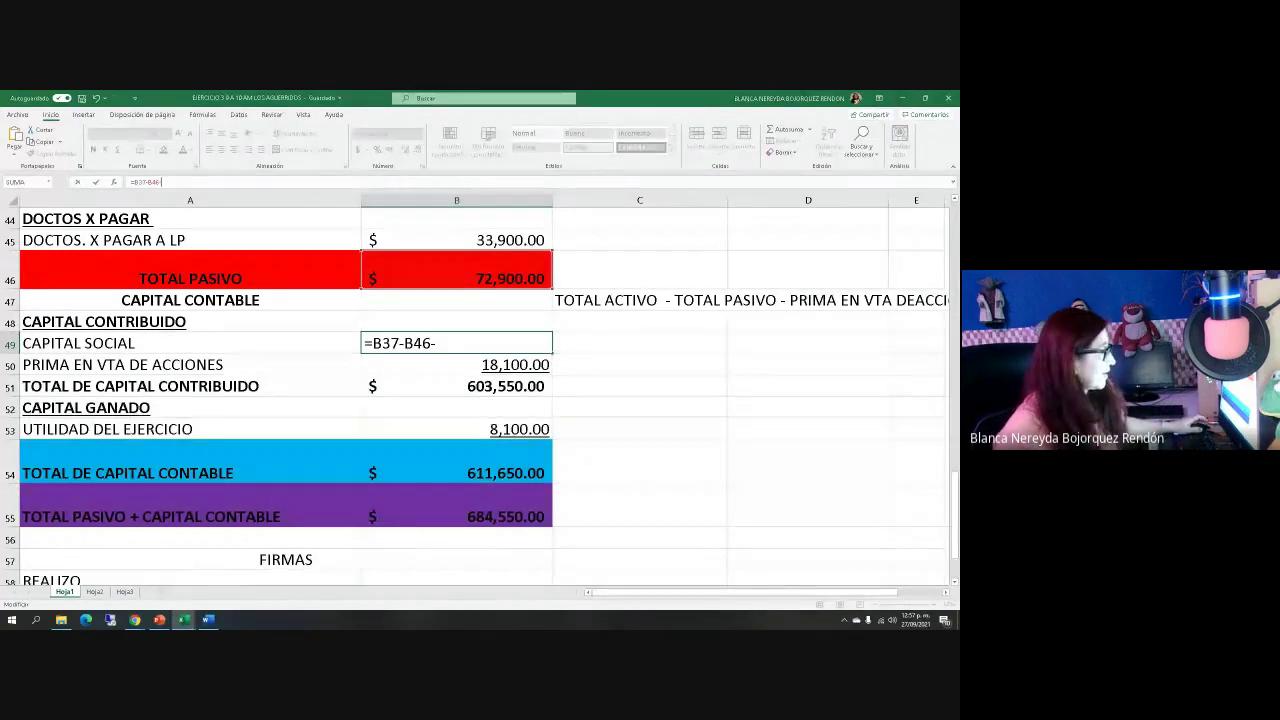
click(405, 362)
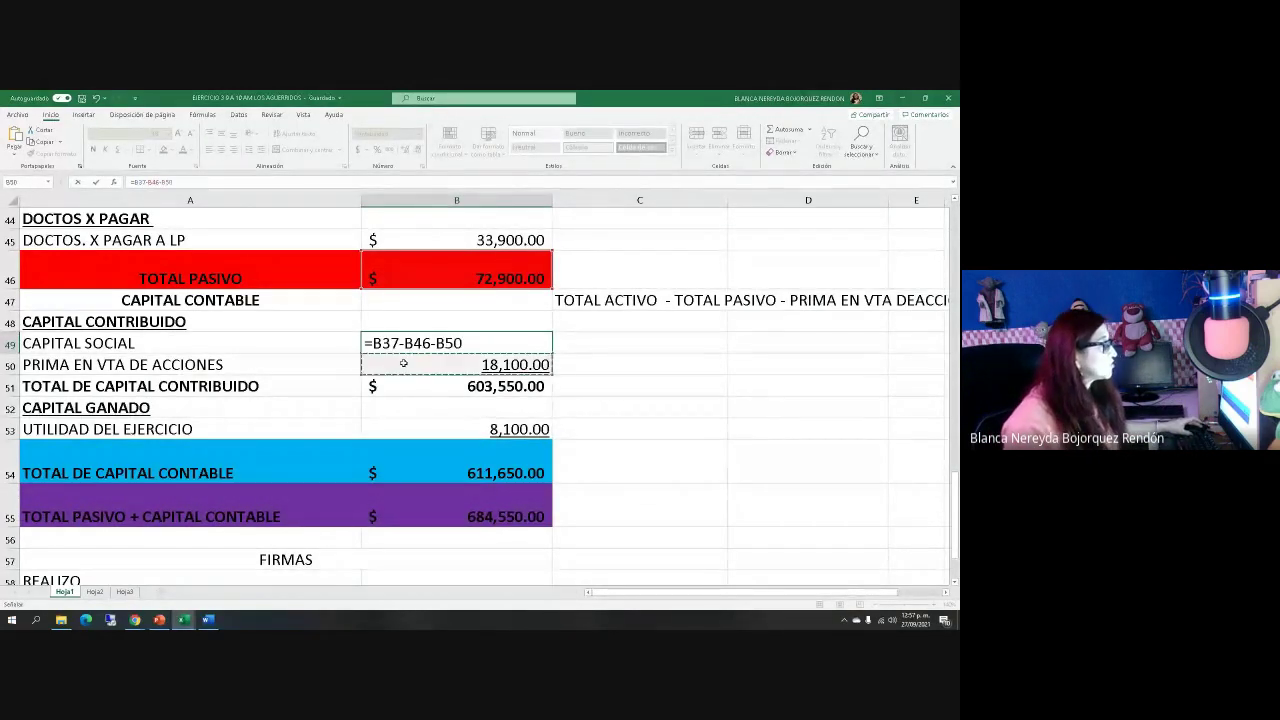
text(-)
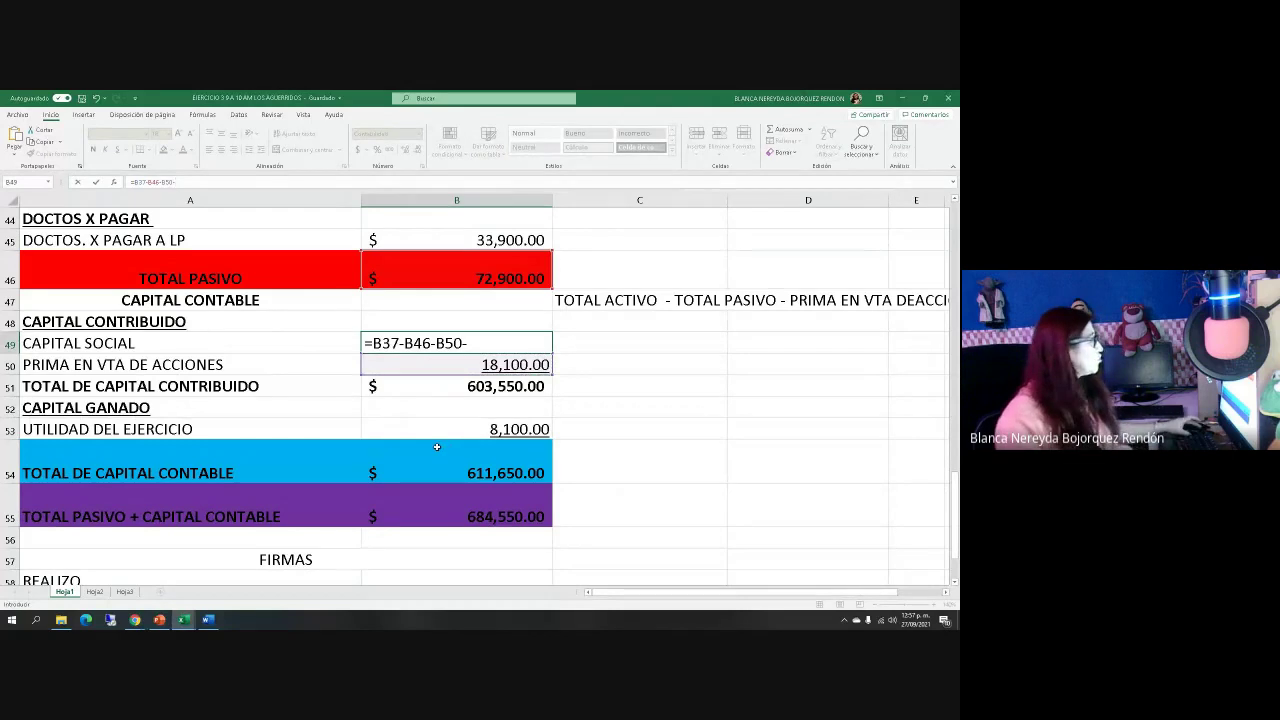
click(438, 428)
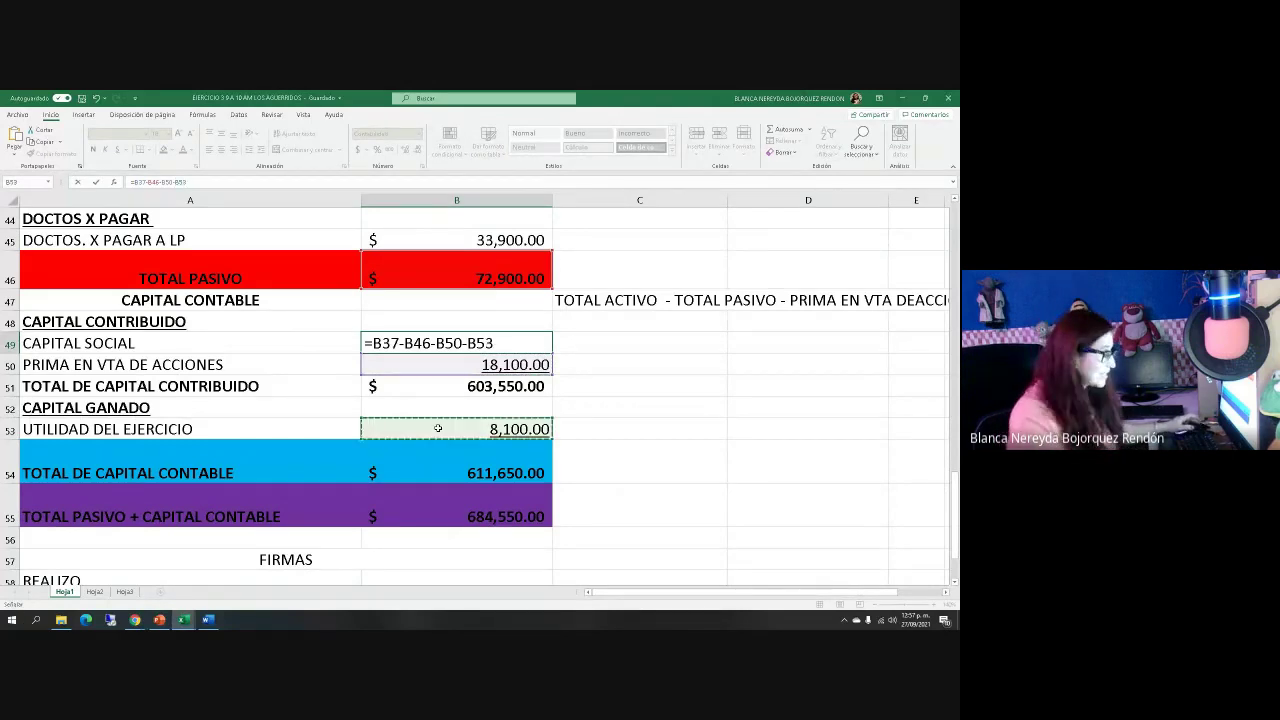
key(Return)
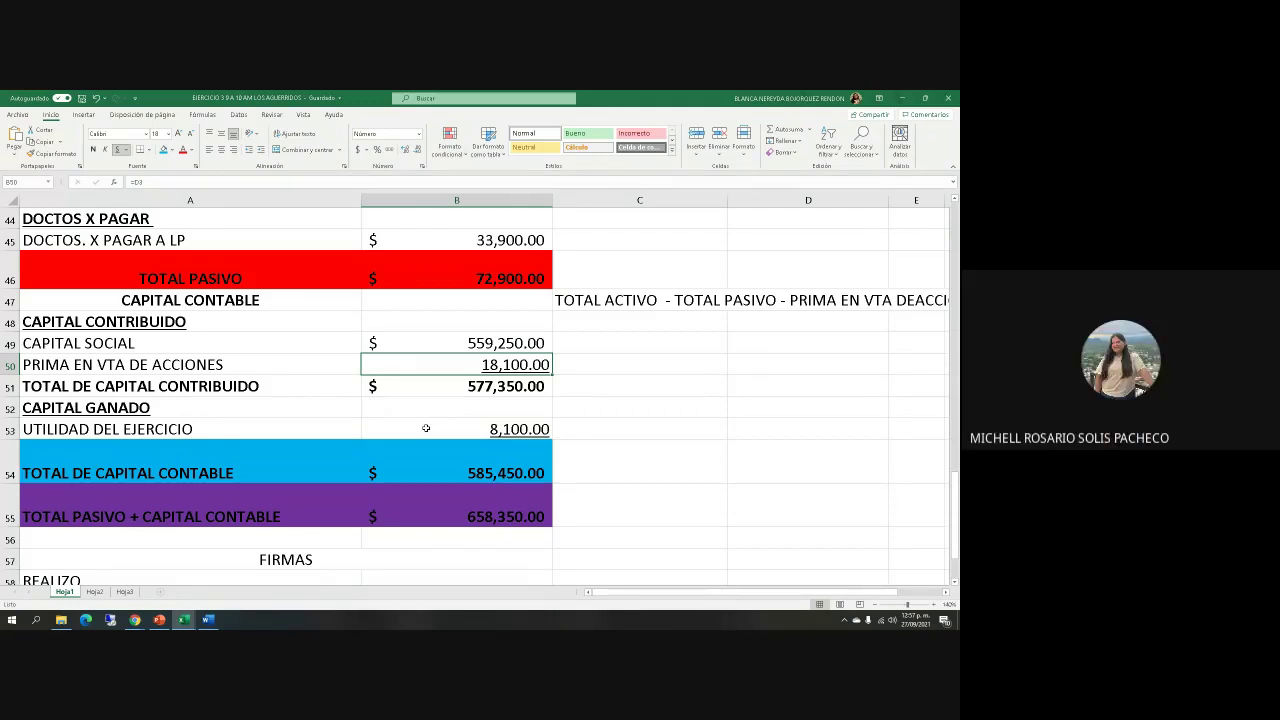
Begin a new CAPITAL SOCIAL formula in B49 and find the TOTAL ACTIVO amount in the assets section for it.
click(436, 344)
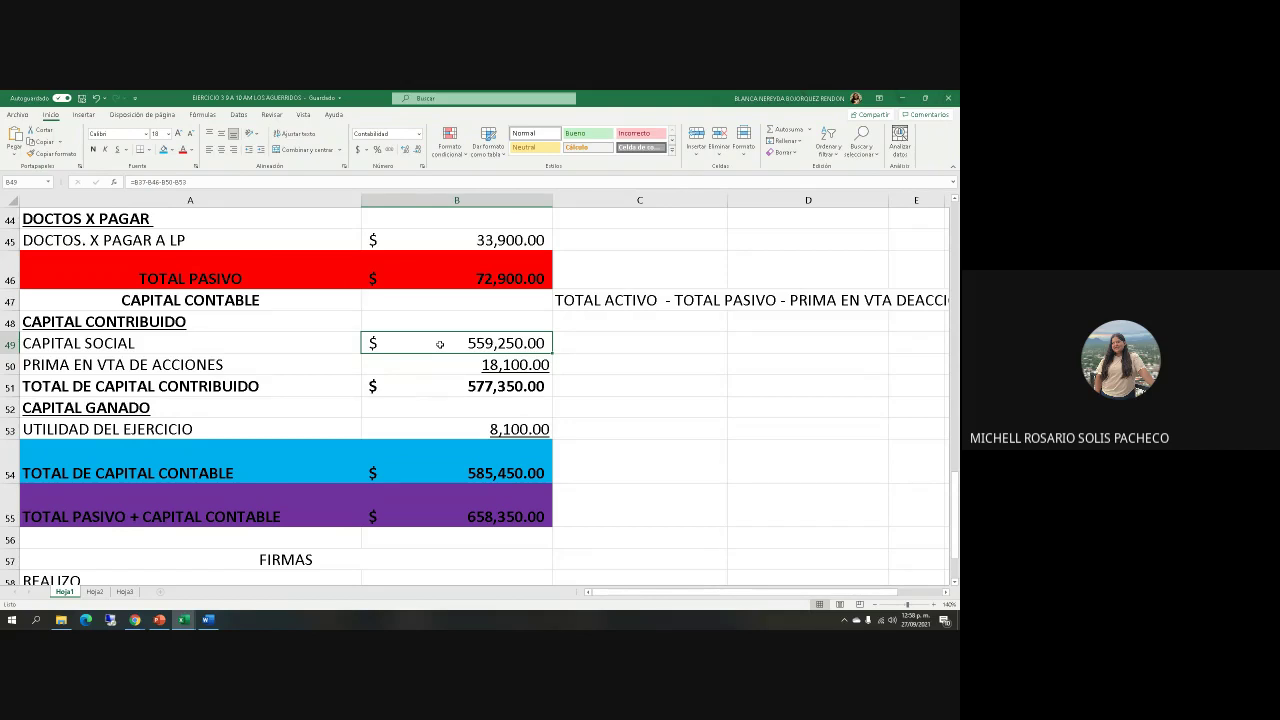
text(=)
scroll(440, 344, up, 4)
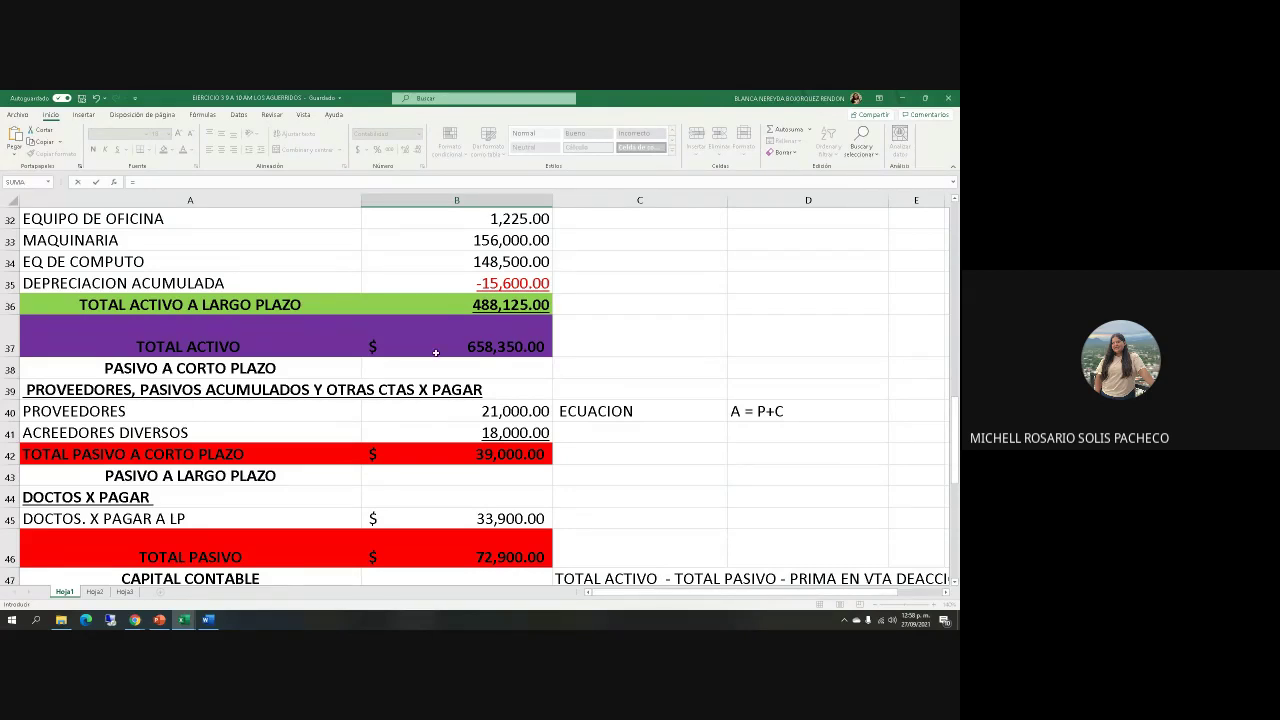
scroll(436, 353, up, 1)
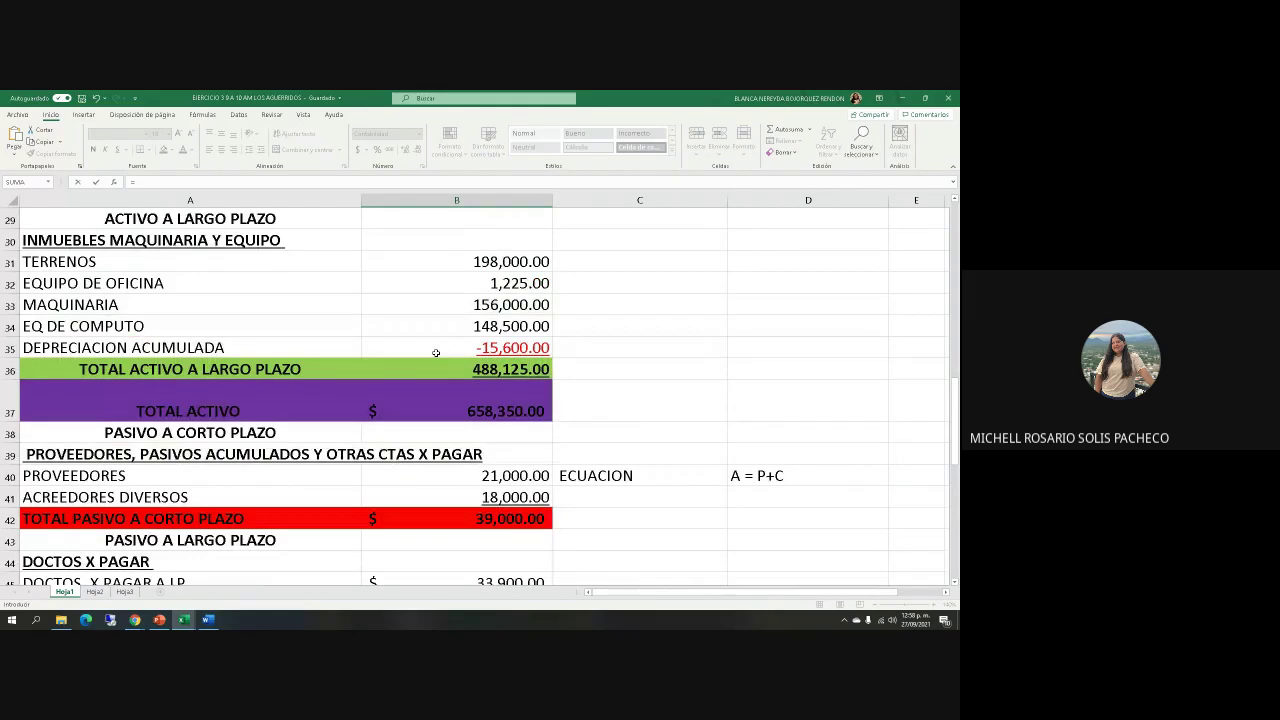
scroll(436, 353, up, 4)
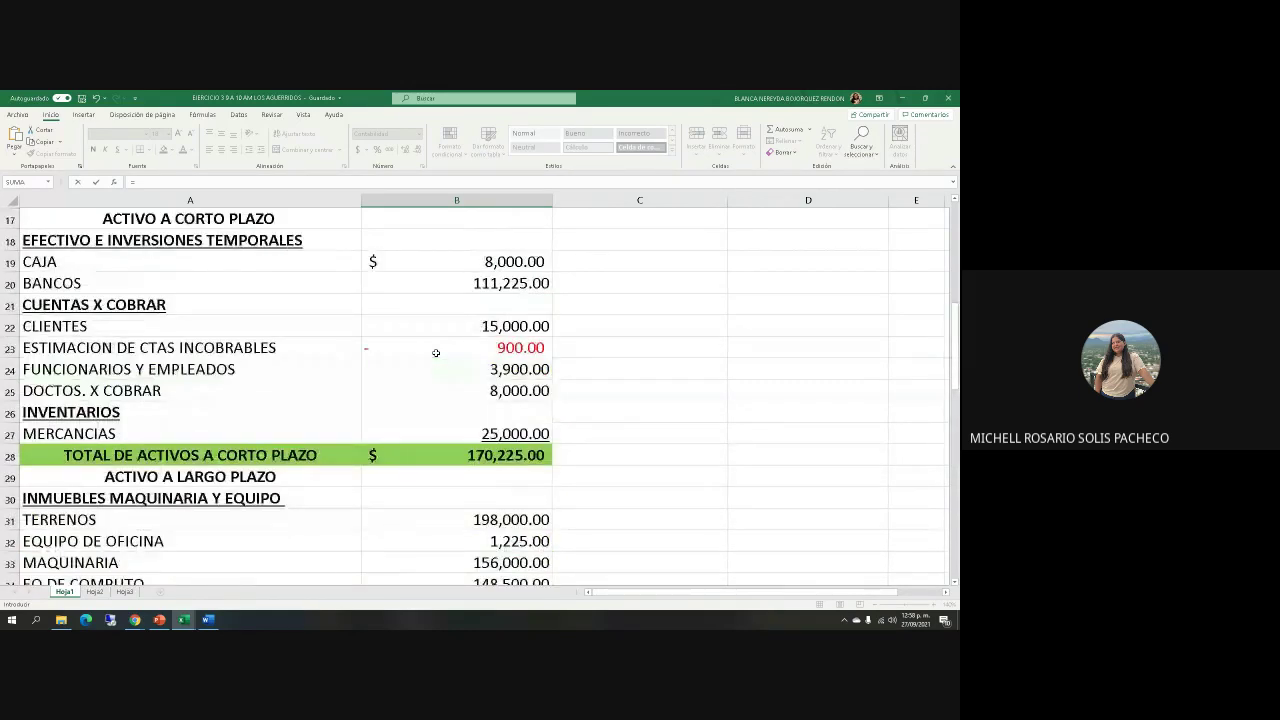
scroll(436, 353, down, 2)
scroll(436, 353, down, 1)
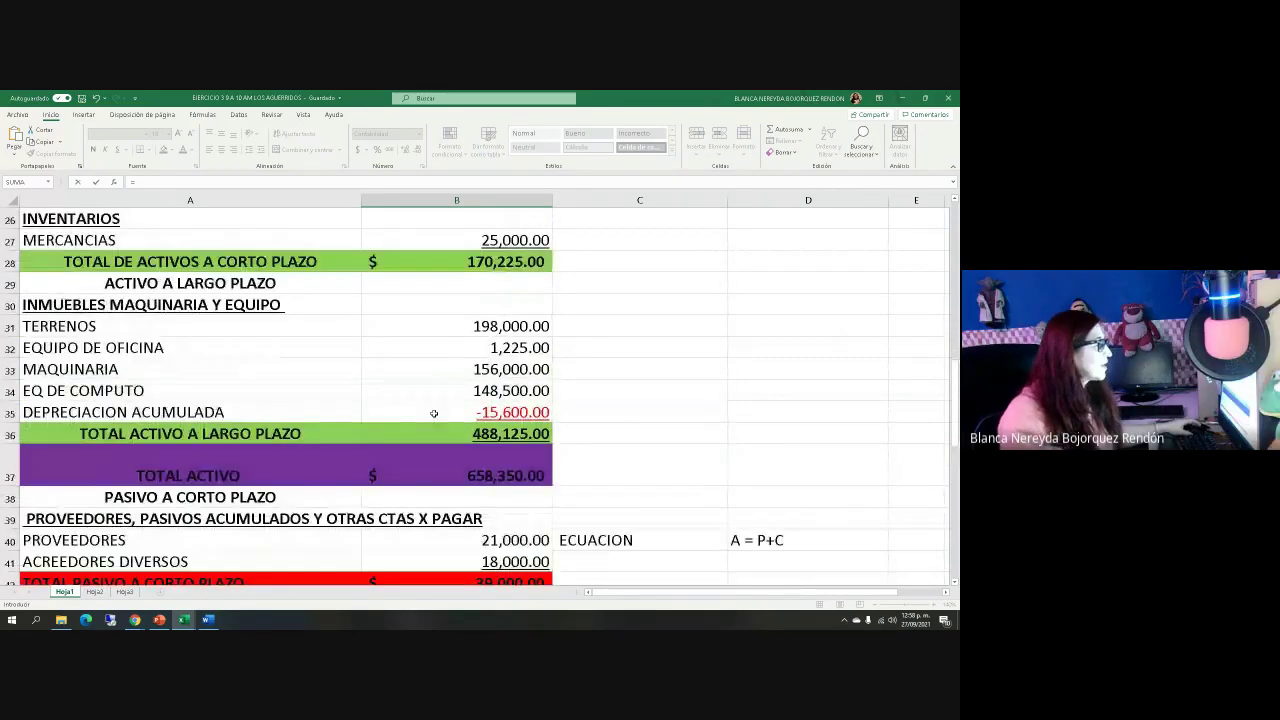